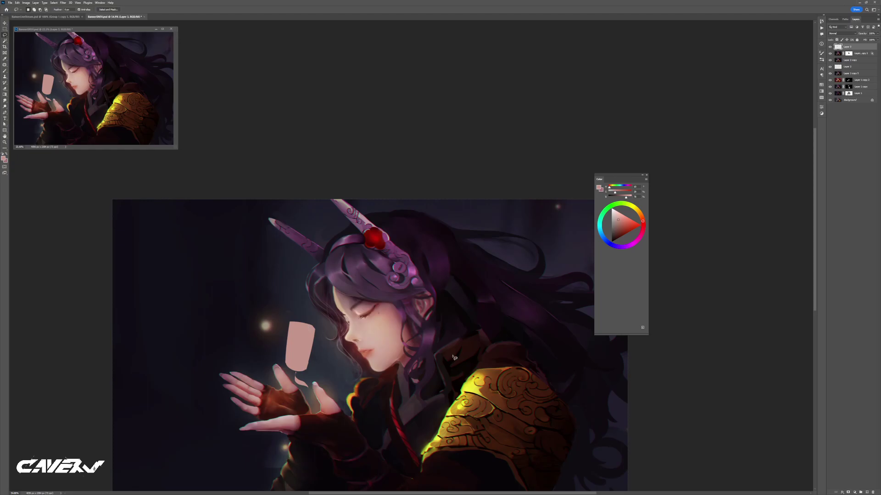
# Outline the floating lantern with a slightly larger polygonal selection and fill it with the light pink foreground colour
pyautogui.moveTo(336, 394); pyautogui.dragTo(440, 352)
pyautogui.moveTo(310, 343); pyautogui.dragTo(329, 342)
pyautogui.moveTo(367, 246); pyautogui.dragTo(330, 257)
pyautogui.click(261, 163)
pyautogui.click(236, 318)
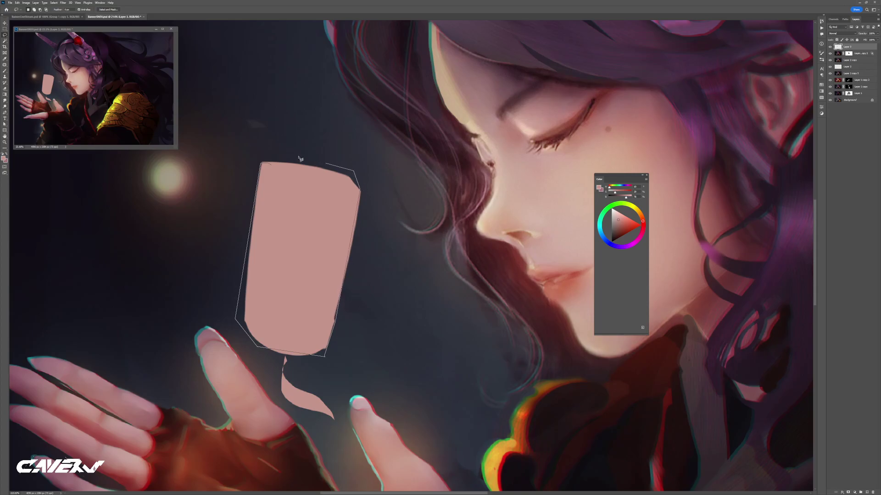
pyautogui.doubleClick(274, 154)
pyautogui.press('b')
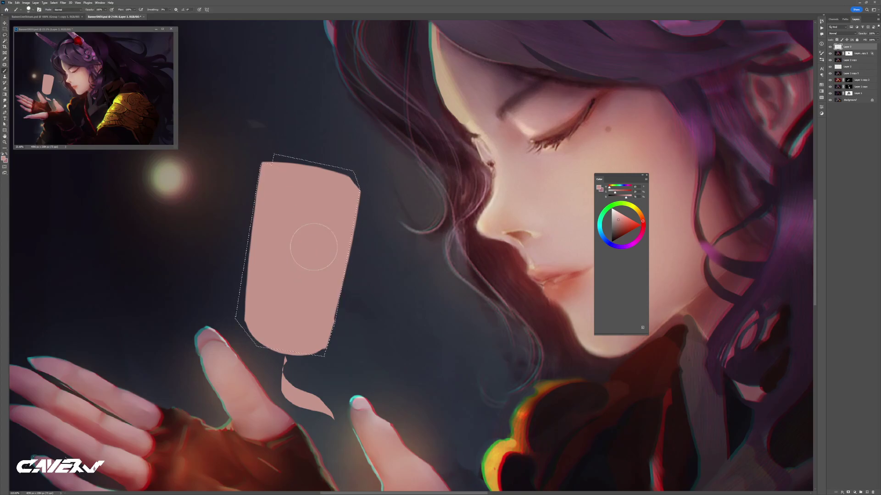
pyautogui.hotkey('alt', 'BackSpace')
pyautogui.moveTo(317, 260)
pyautogui.mouseDown()
pyautogui.moveTo(275, 283)
pyautogui.moveTo(310, 273)
pyautogui.mouseUp()
# Add a new layer clipped to the lantern and shade its lower part with a soft brush in a sampled dark blue
pyautogui.press('v')
pyautogui.hotkey('ctrl', 'shift', 'alt', 'n')
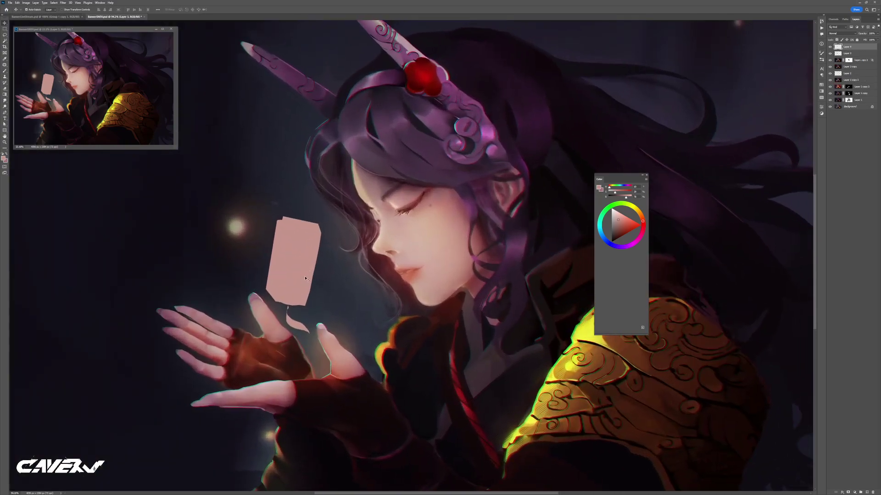
pyautogui.scroll(3, 317, 280)
pyautogui.press('b')
pyautogui.keyDown('alt'); pyautogui.click(323, 289); pyautogui.keyUp('alt')
pyautogui.rightClick(322, 295)
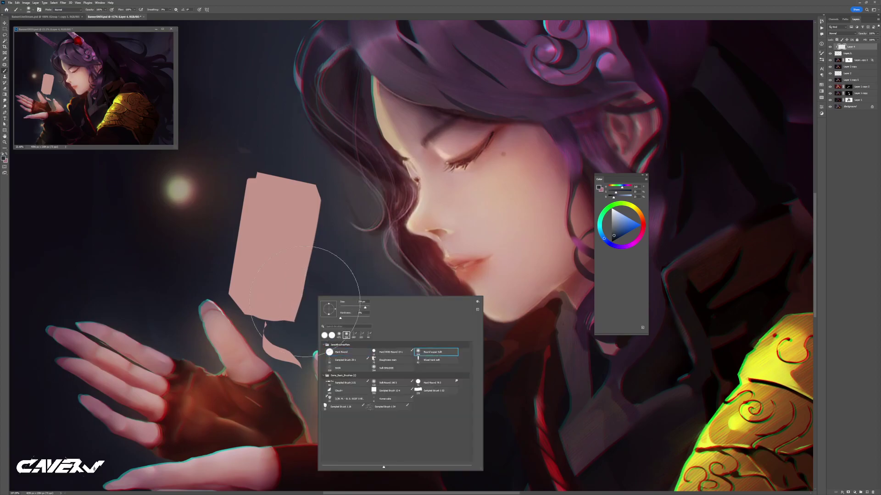
pyautogui.press('Escape')
pyautogui.scroll(-6, 244, 328)
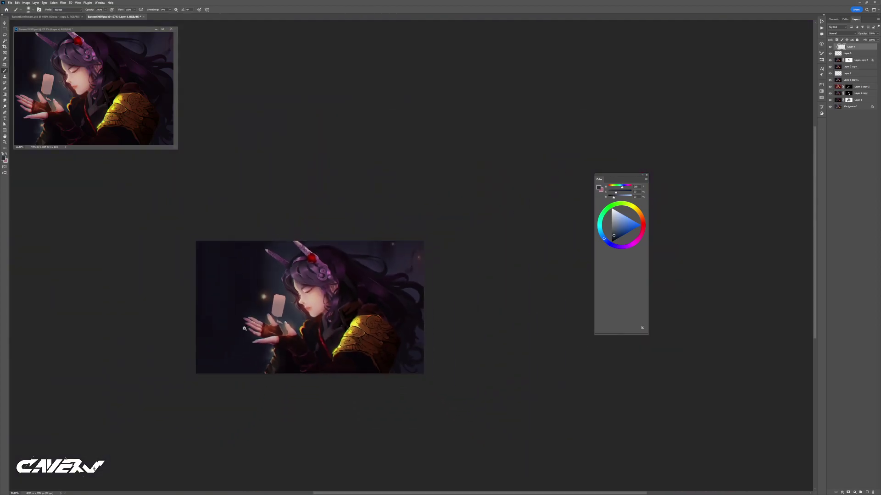
pyautogui.scroll(6, 244, 328)
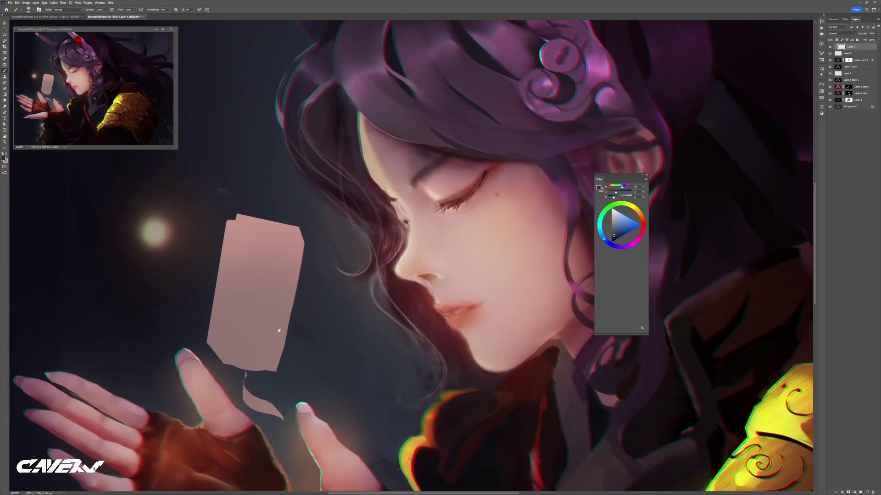
# Choose a saturated red, lock the lantern layer's transparent pixels and tint the lantern's lower half red
pyautogui.click(645, 227)
pyautogui.click(633, 228)
pyautogui.moveTo(285, 278); pyautogui.dragTo(227, 284)
pyautogui.moveTo(247, 244); pyautogui.dragTo(273, 261)
pyautogui.hotkey('ctrl', 'z')
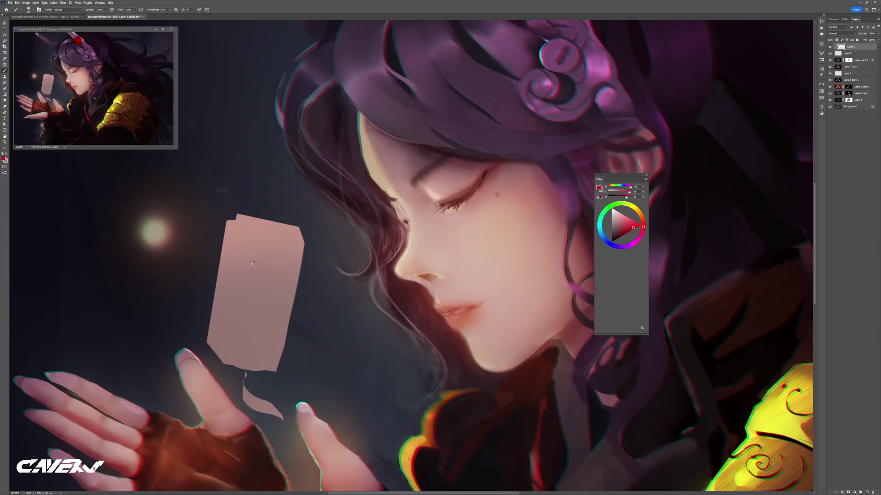
pyautogui.hotkey('alt', '[')
pyautogui.moveTo(232, 324)
pyautogui.mouseDown()
pyautogui.moveTo(247, 305)
pyautogui.moveTo(250, 351)
pyautogui.moveTo(275, 357)
pyautogui.mouseUp()
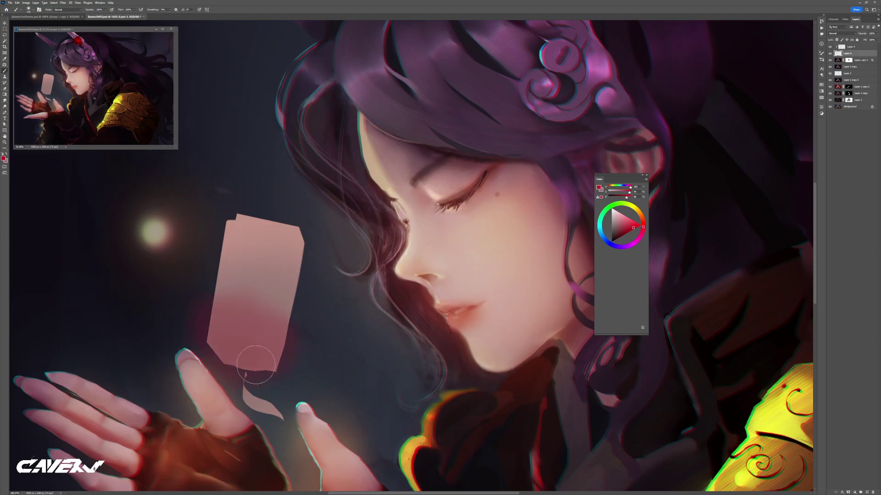
pyautogui.hotkey('ctrl', 'z')
pyautogui.press('/')
pyautogui.moveTo(220, 321)
pyautogui.mouseDown()
pyautogui.moveTo(206, 330)
pyautogui.moveTo(265, 379)
pyautogui.moveTo(280, 331)
pyautogui.mouseUp()
pyautogui.moveTo(280, 335)
pyautogui.mouseDown()
pyautogui.moveTo(242, 357)
pyautogui.moveTo(265, 347)
pyautogui.moveTo(261, 316)
pyautogui.mouseUp()
# Set the brush to Screen mode with a hard round tip and paint a brighter spot in the lantern's centre
pyautogui.hotkey('shift', 'alt', 's')
pyautogui.keyDown('alt'); pyautogui.rightClick(263, 315); pyautogui.keyUp('alt')
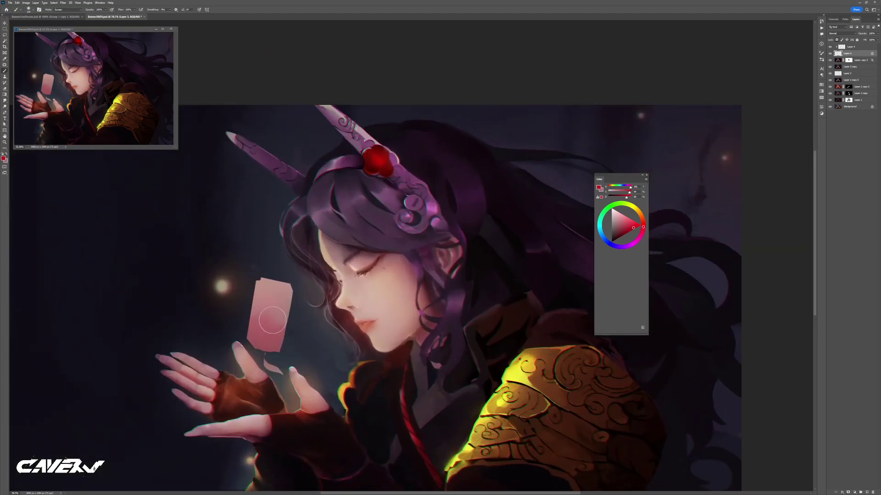
pyautogui.rightClick(262, 317)
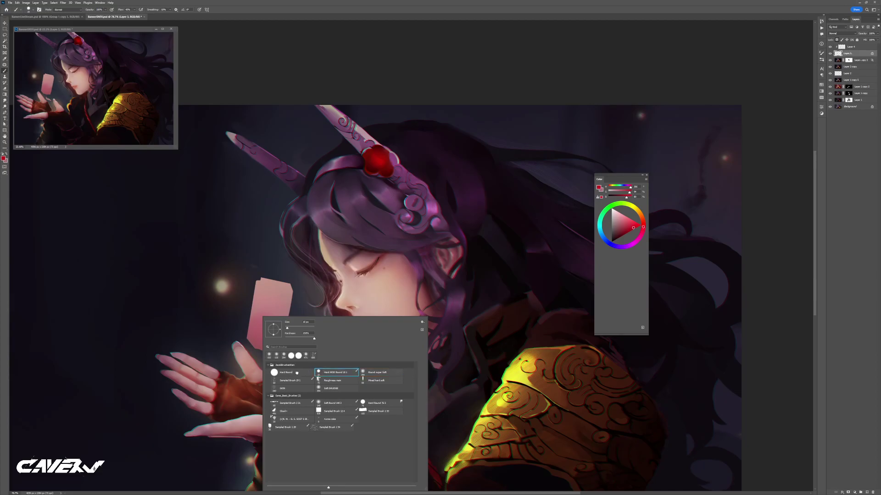
pyautogui.doubleClick(282, 373)
pyautogui.click(259, 316)
pyautogui.moveTo(259, 316)
pyautogui.mouseDown()
pyautogui.moveTo(275, 328)
pyautogui.moveTo(282, 303)
pyautogui.moveTo(274, 294)
pyautogui.moveTo(273, 306)
pyautogui.moveTo(261, 299)
pyautogui.moveTo(287, 312)
pyautogui.moveTo(278, 307)
pyautogui.moveTo(252, 330)
pyautogui.moveTo(273, 317)
pyautogui.moveTo(264, 317)
pyautogui.moveTo(278, 320)
pyautogui.moveTo(266, 321)
pyautogui.moveTo(274, 303)
pyautogui.moveTo(277, 314)
pyautogui.moveTo(270, 302)
pyautogui.moveTo(261, 328)
pyautogui.moveTo(284, 326)
pyautogui.moveTo(250, 335)
pyautogui.moveTo(266, 312)
pyautogui.mouseUp()
pyautogui.press('r')
pyautogui.press('b')
# Paint a bright orange-tinted core inside the lantern and smudge its edges
pyautogui.keyDown('alt'); pyautogui.click(272, 317); pyautogui.keyUp('alt')
pyautogui.click(641, 215)
pyautogui.press('r')
pyautogui.press('b')
pyautogui.press('r')
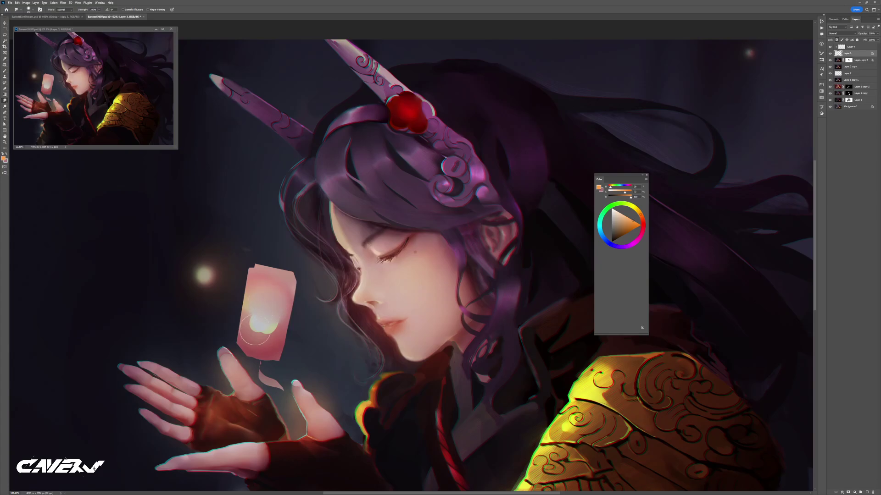
pyautogui.scroll(-5, 266, 321)
pyautogui.scroll(8, 237, 341)
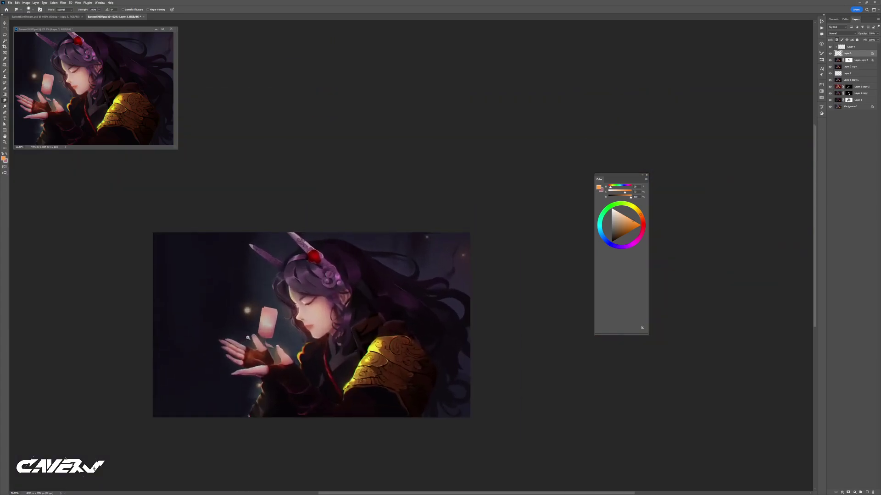
# Return the brush to Normal mode and cover the lantern's glow with its sampled flat pink
pyautogui.press('b')
pyautogui.moveTo(264, 307)
pyautogui.mouseDown()
pyautogui.moveTo(277, 360)
pyautogui.moveTo(269, 338)
pyautogui.moveTo(260, 352)
pyautogui.moveTo(247, 342)
pyautogui.moveTo(263, 346)
pyautogui.moveTo(262, 318)
pyautogui.moveTo(270, 323)
pyautogui.moveTo(256, 255)
pyautogui.moveTo(271, 271)
pyautogui.moveTo(261, 268)
pyautogui.moveTo(300, 271)
pyautogui.mouseUp()
pyautogui.press('r')
pyautogui.press('b')
pyautogui.keyDown('alt'); pyautogui.click(274, 358); pyautogui.keyUp('alt')
pyautogui.hotkey('shift', 'alt', 'n')
pyautogui.press('r')
pyautogui.press('b')
pyautogui.keyDown('alt'); pyautogui.click(289, 271); pyautogui.keyUp('alt')
pyautogui.moveTo(237, 325)
pyautogui.mouseDown()
pyautogui.moveTo(269, 347)
pyautogui.moveTo(286, 336)
pyautogui.mouseUp()
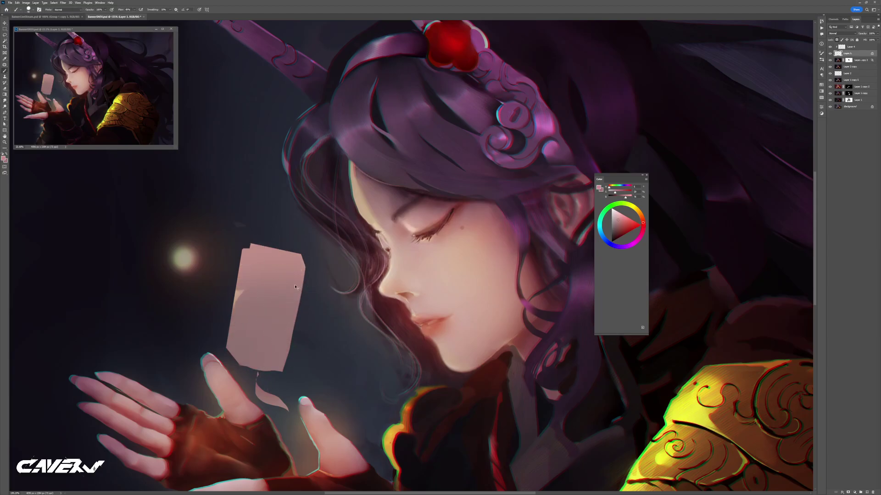
# Undo the last strokes and recolour the lantern and its tassel in a deeper pinkish red
pyautogui.hotkey('ctrl', 'z')
pyautogui.hotkey('ctrl', 'z')
pyautogui.keyDown('alt'); pyautogui.click(270, 255); pyautogui.keyUp('alt')
pyautogui.moveTo(272, 253)
pyautogui.mouseDown()
pyautogui.moveTo(257, 280)
pyautogui.moveTo(248, 339)
pyautogui.moveTo(278, 363)
pyautogui.moveTo(282, 406)
pyautogui.mouseUp()
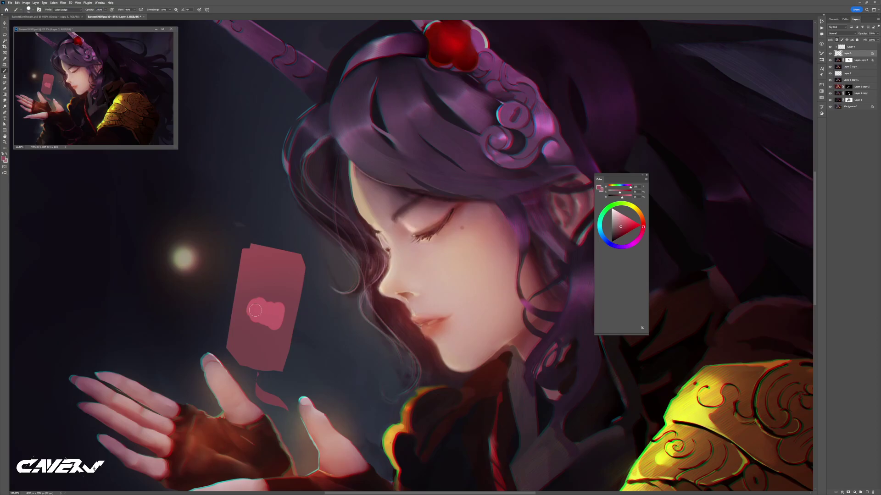
# Switch to a softer brush and build up a pink glow in the lantern's centre in Color Dodge mode
pyautogui.rightClick(256, 315)
pyautogui.click(372, 370)
pyautogui.moveTo(253, 308)
pyautogui.mouseDown()
pyautogui.moveTo(222, 311)
pyautogui.moveTo(264, 297)
pyautogui.mouseUp()
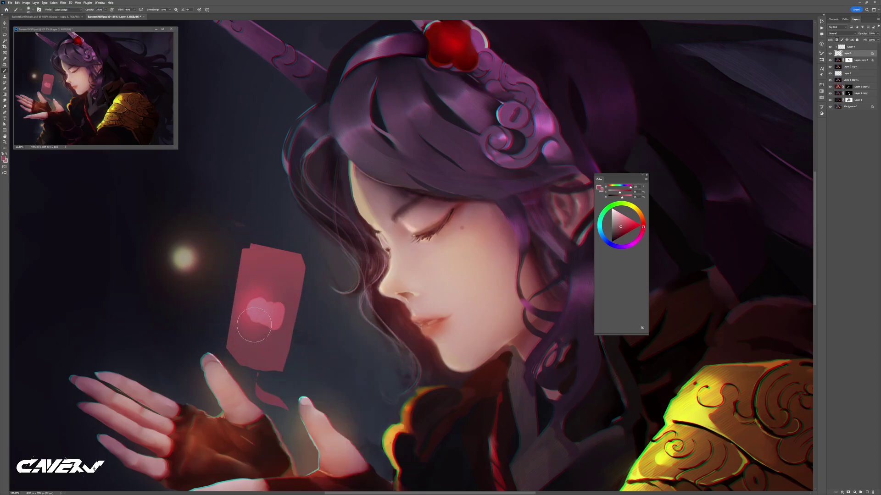
pyautogui.moveTo(273, 335)
pyautogui.mouseDown()
pyautogui.moveTo(291, 294)
pyautogui.moveTo(262, 289)
pyautogui.moveTo(279, 311)
pyautogui.moveTo(264, 309)
pyautogui.moveTo(270, 317)
pyautogui.moveTo(239, 329)
pyautogui.moveTo(315, 279)
pyautogui.moveTo(271, 277)
pyautogui.moveTo(321, 277)
pyautogui.mouseUp()
# Hide the clipped shading layer and smooth the lantern's glow with the Smudge tool
pyautogui.press('v')
pyautogui.click(829, 47)
pyautogui.press('r')
pyautogui.moveTo(245, 344); pyautogui.dragTo(249, 345)
pyautogui.press('b')
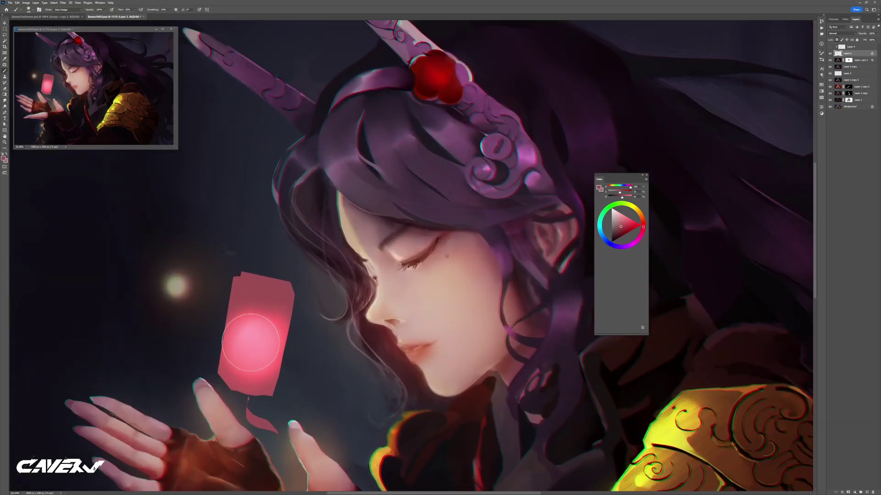
pyautogui.scroll(-6, 257, 336)
pyautogui.scroll(5, 257, 336)
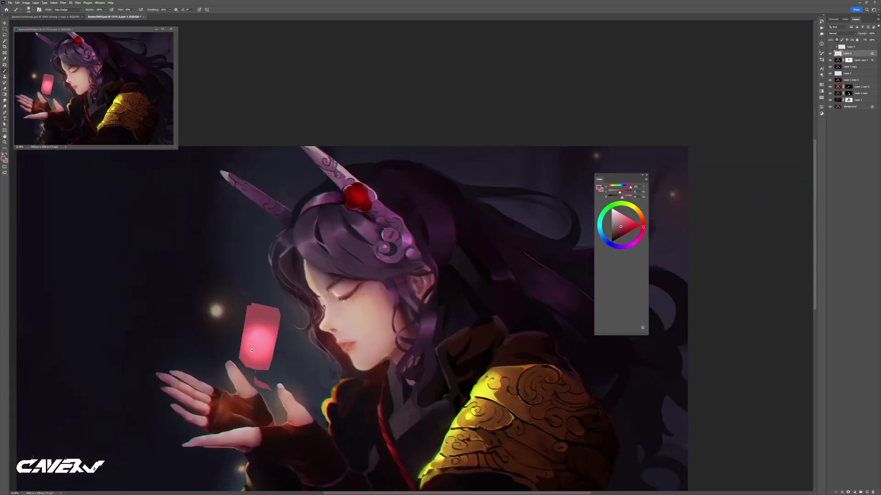
# Shift the brush colour towards orange and brighten the lantern's core with Color Dodge at 100% opacity
pyautogui.click(643, 219)
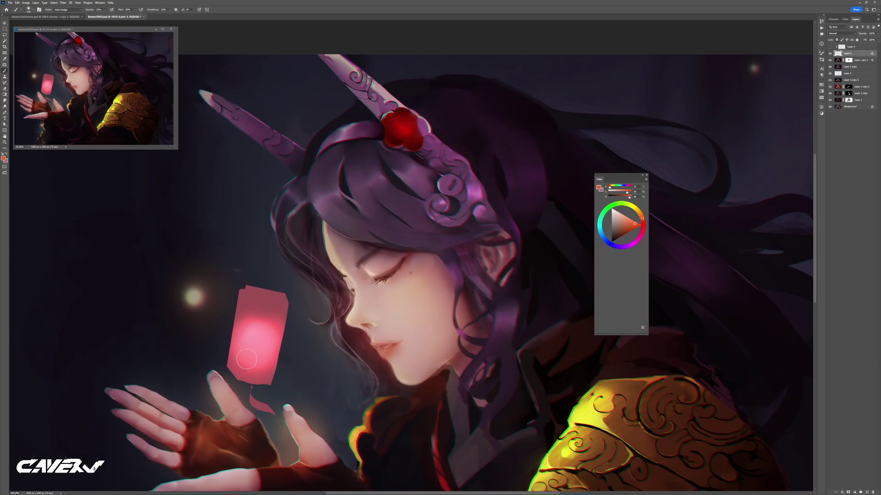
pyautogui.moveTo(263, 323)
pyautogui.mouseDown()
pyautogui.moveTo(275, 323)
pyautogui.moveTo(261, 319)
pyautogui.moveTo(269, 321)
pyautogui.mouseUp()
pyautogui.press('0')
pyautogui.keyDown('alt'); pyautogui.click(256, 337); pyautogui.keyUp('alt')
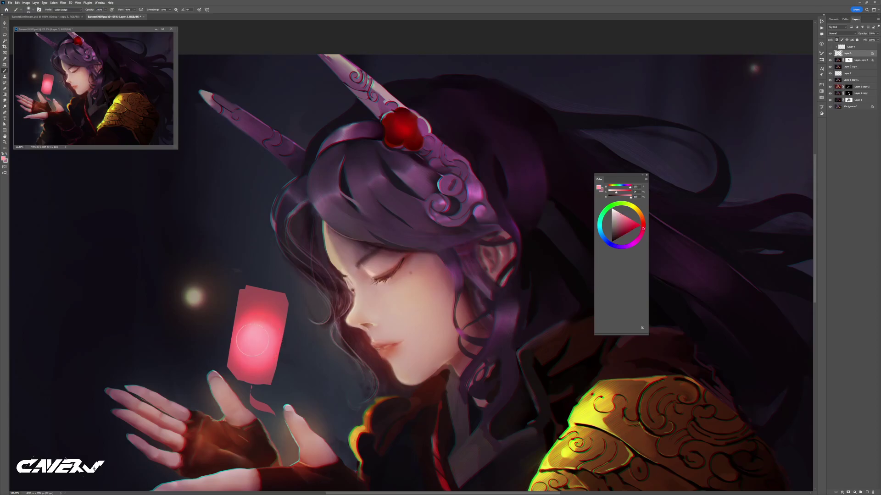
pyautogui.click(642, 217)
pyautogui.moveTo(250, 356); pyautogui.dragTo(255, 348)
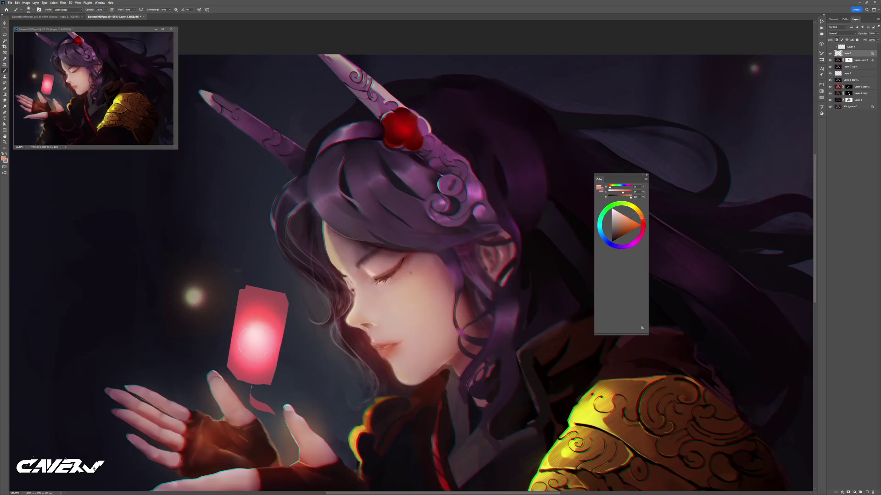
# Unlock the lantern layer's transparency and paint a large warm Color Dodge glow over and around the lantern
pyautogui.moveTo(285, 391)
pyautogui.mouseDown()
pyautogui.moveTo(253, 396)
pyautogui.moveTo(272, 399)
pyautogui.moveTo(321, 370)
pyautogui.mouseUp()
pyautogui.keyDown('alt'); pyautogui.rightClick(322, 366); pyautogui.keyUp('alt')
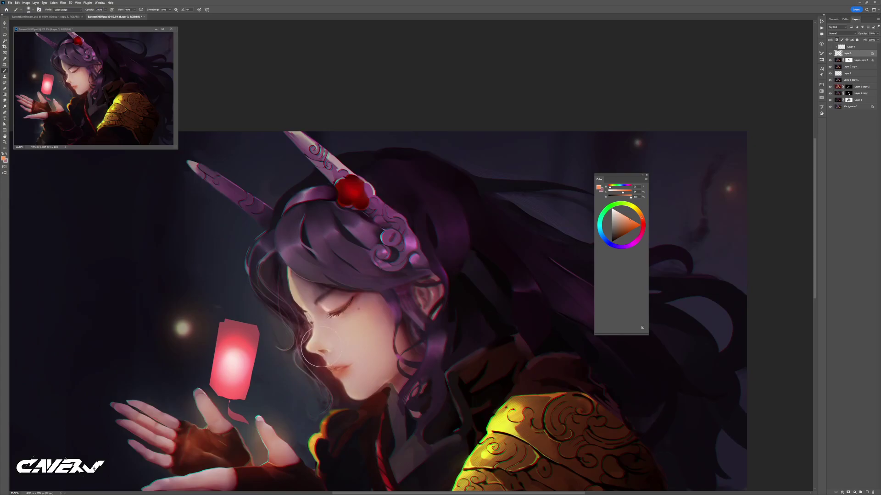
pyautogui.moveTo(311, 335)
pyautogui.mouseDown()
pyautogui.moveTo(317, 367)
pyautogui.moveTo(285, 389)
pyautogui.moveTo(311, 389)
pyautogui.moveTo(319, 355)
pyautogui.mouseUp()
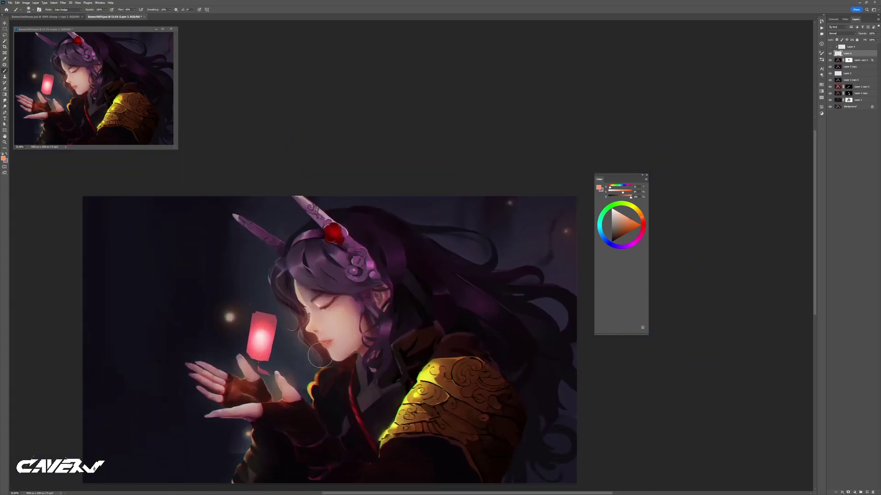
pyautogui.moveTo(271, 324)
pyautogui.mouseDown()
pyautogui.moveTo(288, 325)
pyautogui.moveTo(243, 298)
pyautogui.moveTo(228, 312)
pyautogui.mouseUp()
pyautogui.moveTo(265, 352)
pyautogui.mouseDown()
pyautogui.moveTo(307, 373)
pyautogui.moveTo(277, 370)
pyautogui.moveTo(293, 378)
pyautogui.moveTo(298, 363)
pyautogui.moveTo(288, 349)
pyautogui.moveTo(287, 368)
pyautogui.moveTo(275, 368)
pyautogui.moveTo(304, 368)
pyautogui.mouseUp()
pyautogui.press(']')
pyautogui.press(']')
pyautogui.moveTo(292, 367); pyautogui.dragTo(285, 345)
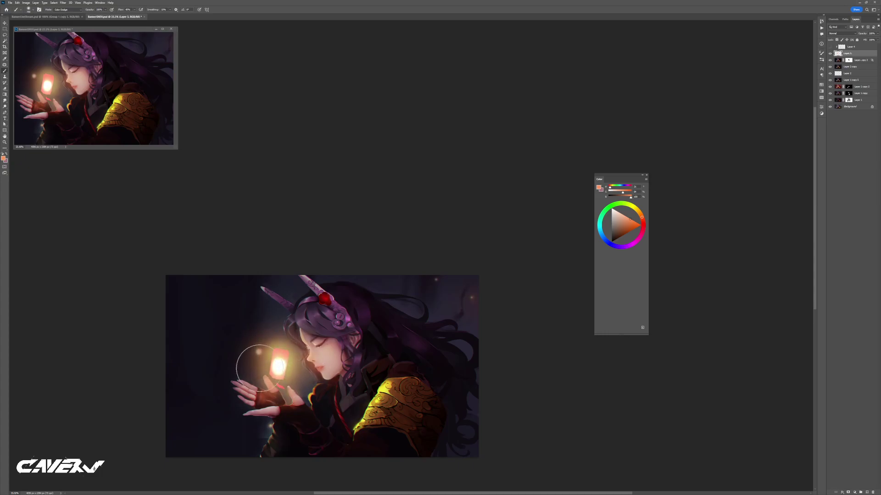
# Adjust the lantern layer's Hue/Saturation to a hue of about -22 and saturation of about +19, with slightly raised lightness
pyautogui.scroll(-4, 275, 367)
pyautogui.scroll(3, 284, 365)
pyautogui.press('v')
pyautogui.hotkey('ctrl', 'u')
pyautogui.moveTo(625, 266); pyautogui.dragTo(622, 268)
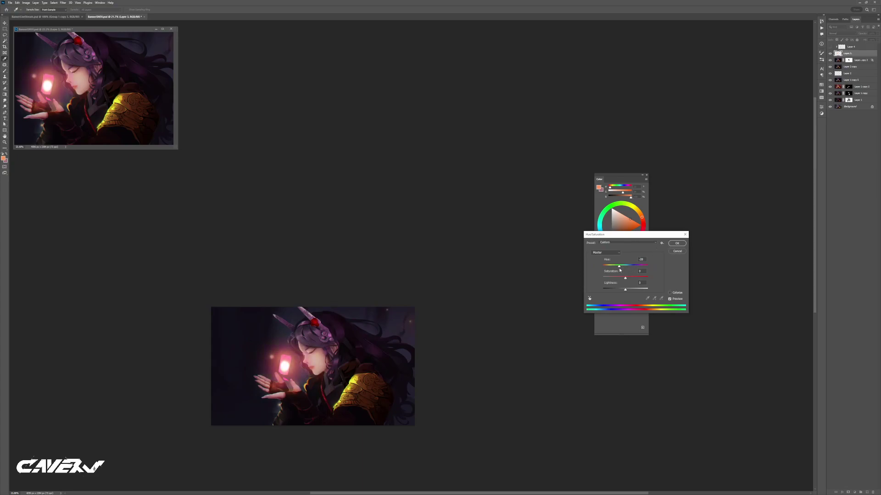
pyautogui.moveTo(620, 270); pyautogui.dragTo(626, 289)
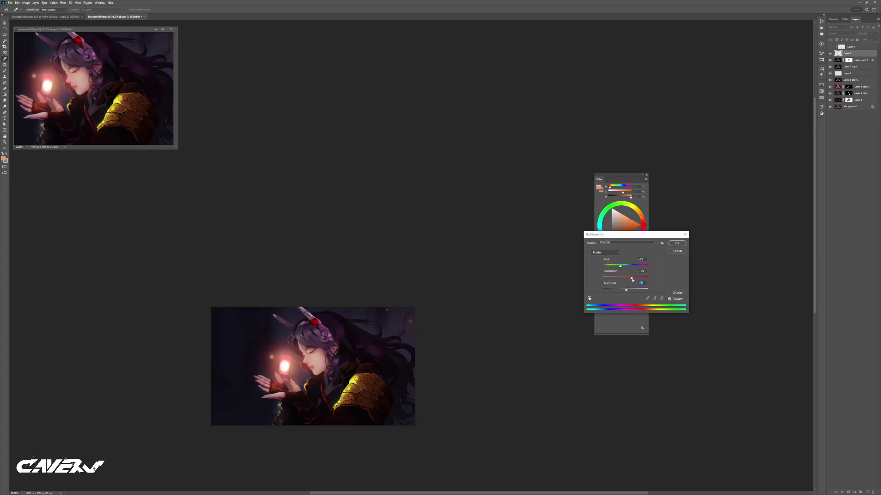
pyautogui.click(676, 243)
# Examine the lantern's glow against the whole painting at thumbnail size and close up
pyautogui.scroll(-4, 224, 387)
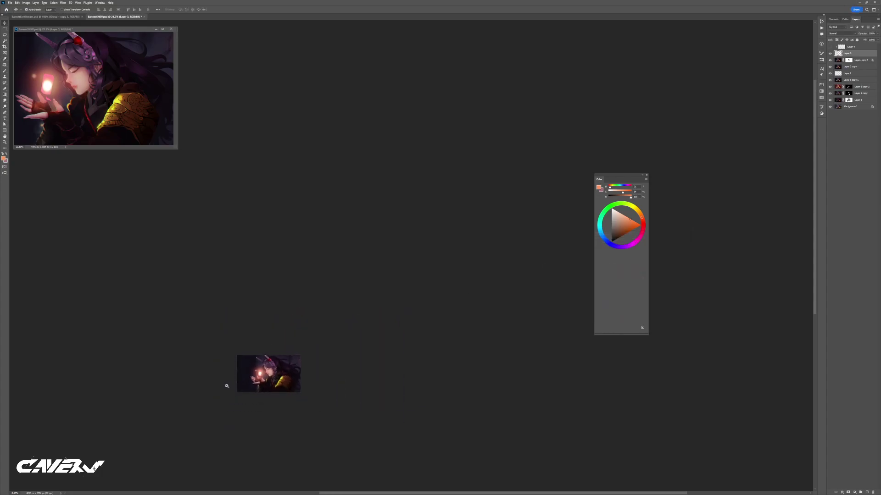
pyautogui.scroll(10, 227, 386)
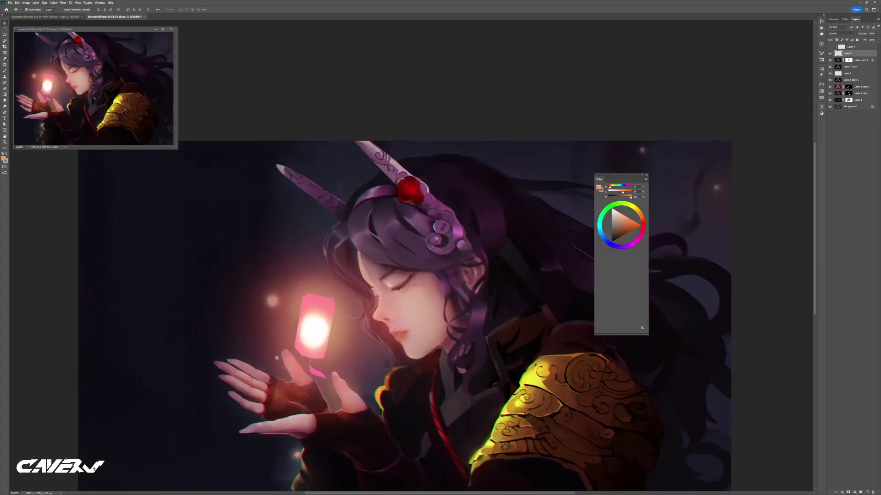
pyautogui.scroll(-4, 279, 358)
pyautogui.scroll(4, 275, 360)
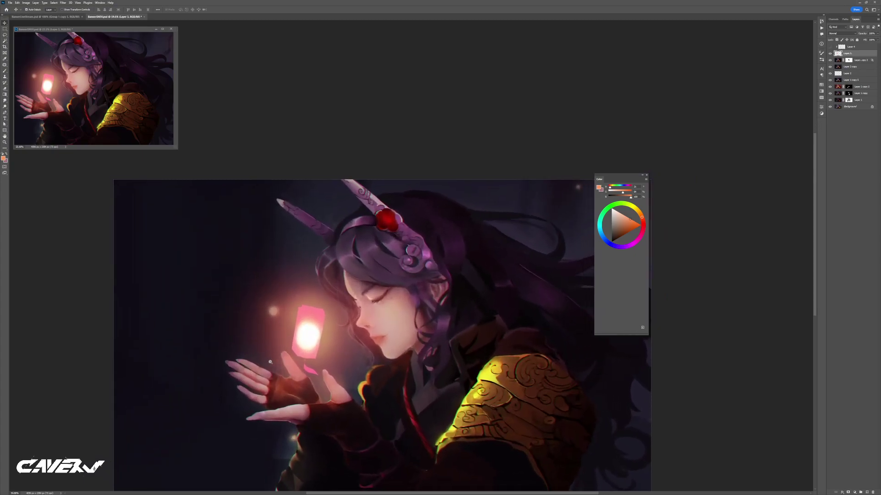
pyautogui.scroll(-3, 270, 361)
pyautogui.scroll(7, 268, 348)
pyautogui.moveTo(267, 332); pyautogui.dragTo(265, 331)
# Add a new layer beneath the colour-fringe effect layer and paint over the raised thumb with a hard brush in sampled skin colour
pyautogui.click(852, 67)
pyautogui.hotkey('ctrl', 'shift', 'alt', 'n')
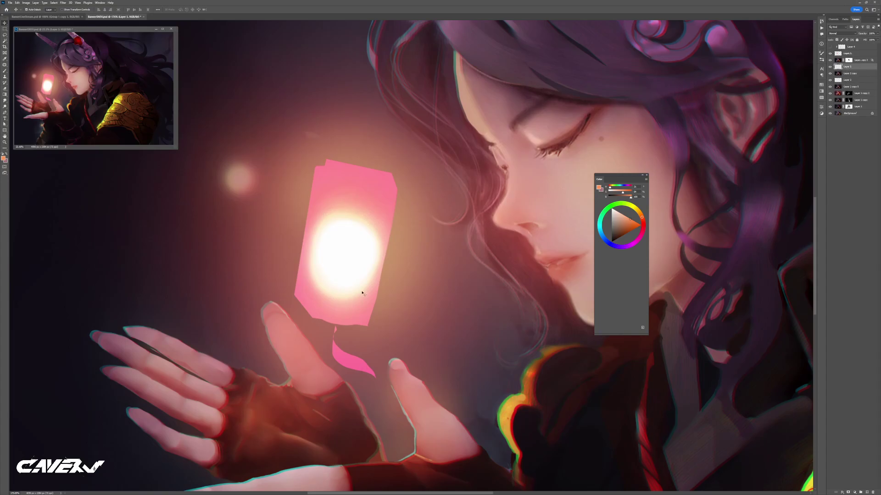
pyautogui.scroll(3, 325, 332)
pyautogui.press('b')
pyautogui.moveTo(303, 357); pyautogui.dragTo(147, 373)
pyautogui.keyDown('alt'); pyautogui.click(152, 402); pyautogui.keyUp('alt')
pyautogui.rightClick(152, 402)
pyautogui.click(183, 376)
pyautogui.click(211, 275)
pyautogui.hotkey('ctrl', 'z')
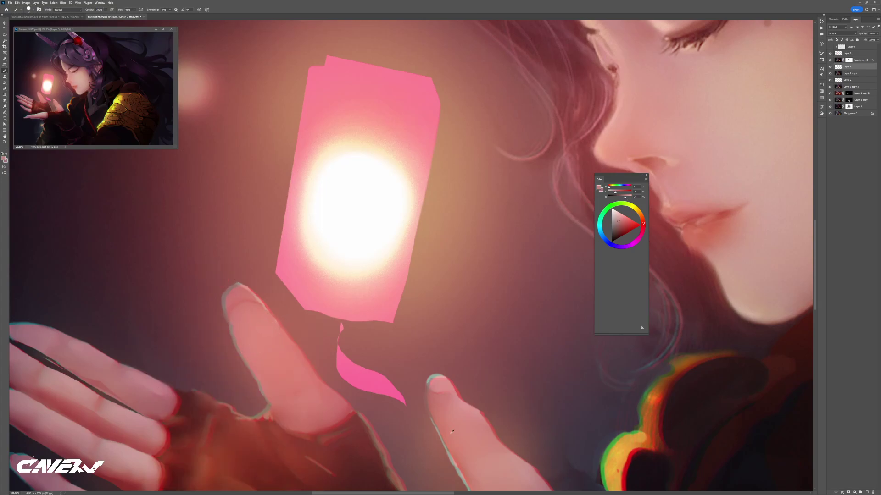
pyautogui.moveTo(255, 345); pyautogui.dragTo(250, 345)
# Hide the lantern layer and the colour-fringe effect layer to expose the hand painting
pyautogui.keyDown('alt'); pyautogui.click(363, 240); pyautogui.keyUp('alt')
pyautogui.moveTo(829, 60); pyautogui.dragTo(829, 53)
pyautogui.hotkey('ctrl', 'z')
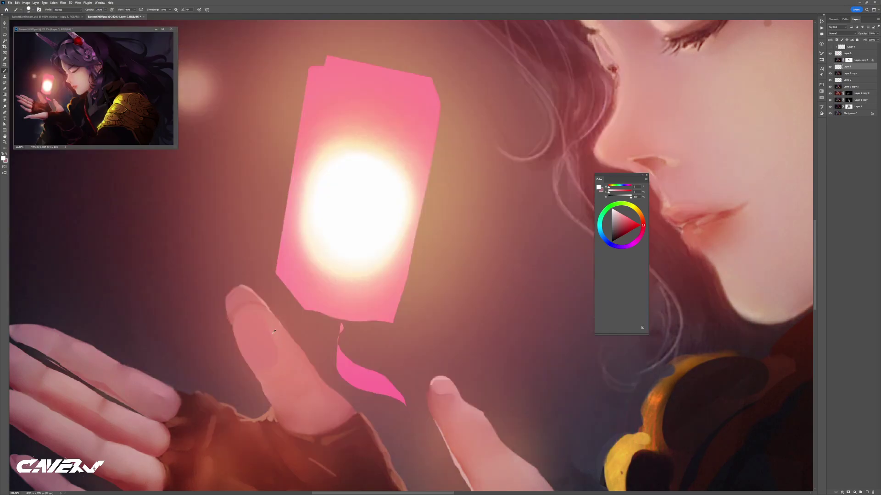
pyautogui.hotkey('ctrl', 'shift', 'z')
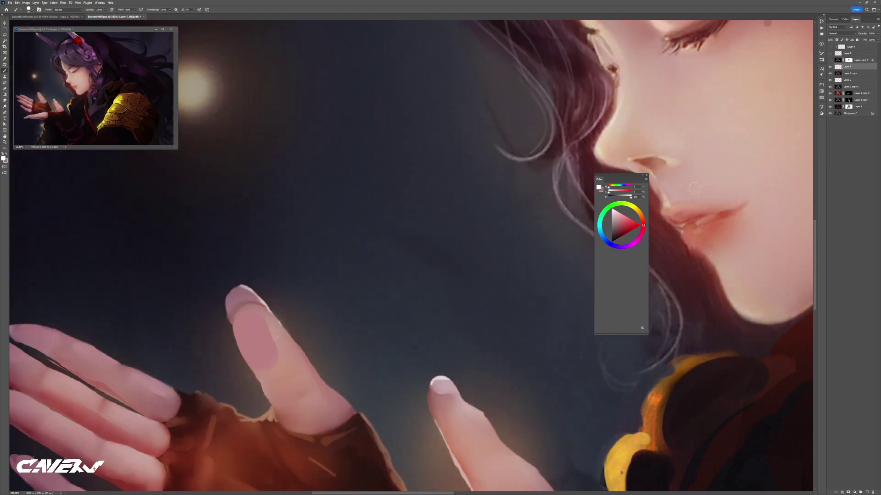
# Undo the darker pink patch on the thumb and repaint the area in a lighter sampled skin tone
pyautogui.hotkey('ctrl', 'z')
pyautogui.keyDown('alt'); pyautogui.click(263, 331); pyautogui.keyUp('alt')
pyautogui.moveTo(256, 306)
pyautogui.mouseDown()
pyautogui.moveTo(241, 322)
pyautogui.moveTo(268, 324)
pyautogui.moveTo(264, 337)
pyautogui.mouseUp()
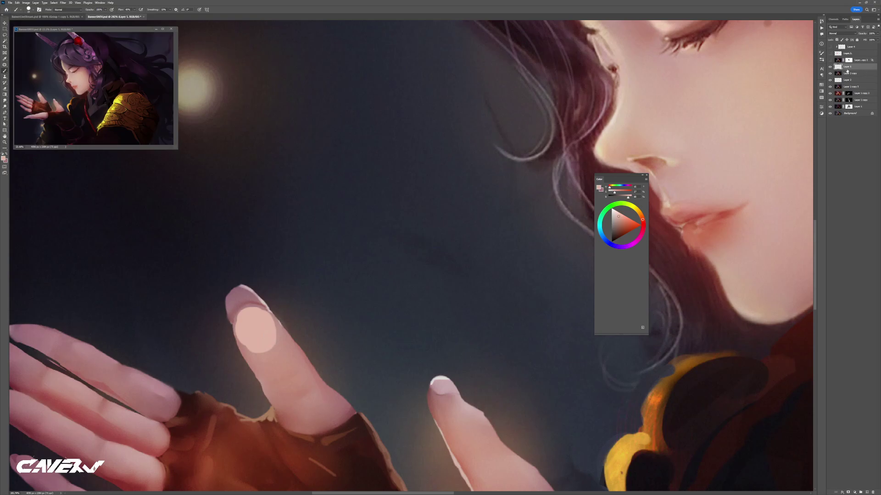
# Compare the retouched thumb with the lantern and overlay layers shown and hidden
pyautogui.click(830, 54)
pyautogui.click(830, 47)
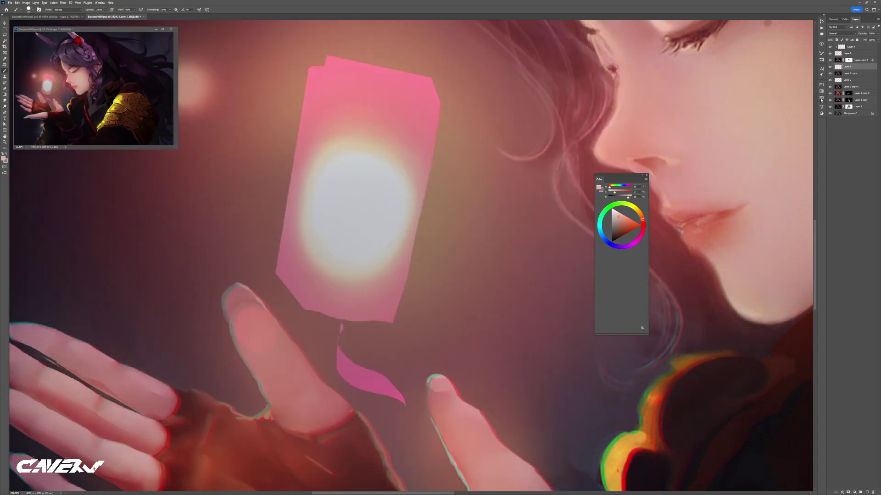
pyautogui.hotkey('ctrl', 'z')
pyautogui.moveTo(360, 329); pyautogui.dragTo(332, 329)
pyautogui.hotkey('ctrl', 'z')
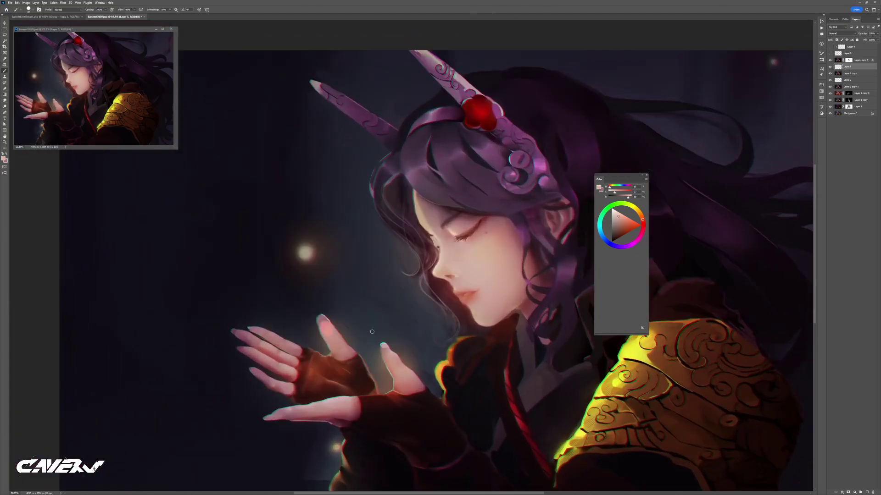
# Show the lantern and colour-fringe layers again and check the retouched thumb against the whole illustration
pyautogui.hotkey('ctrl', 'z')
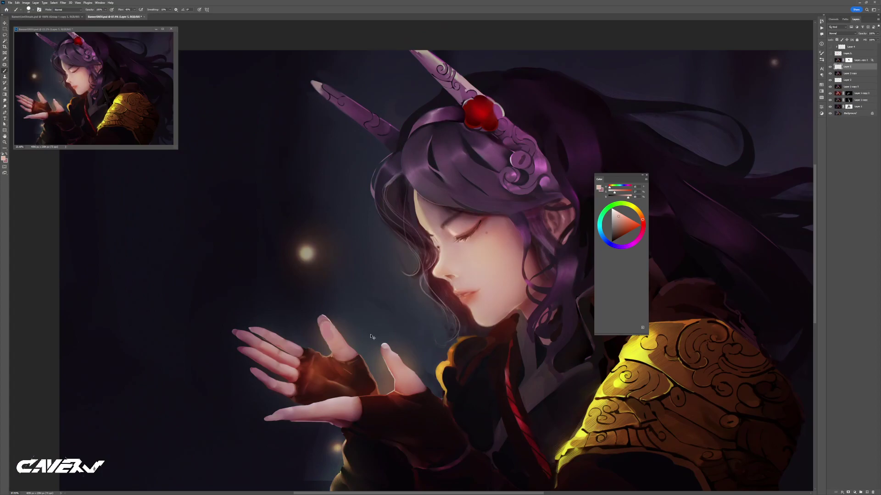
pyautogui.hotkey('ctrl', ',')
pyautogui.scroll(-5, 363, 328)
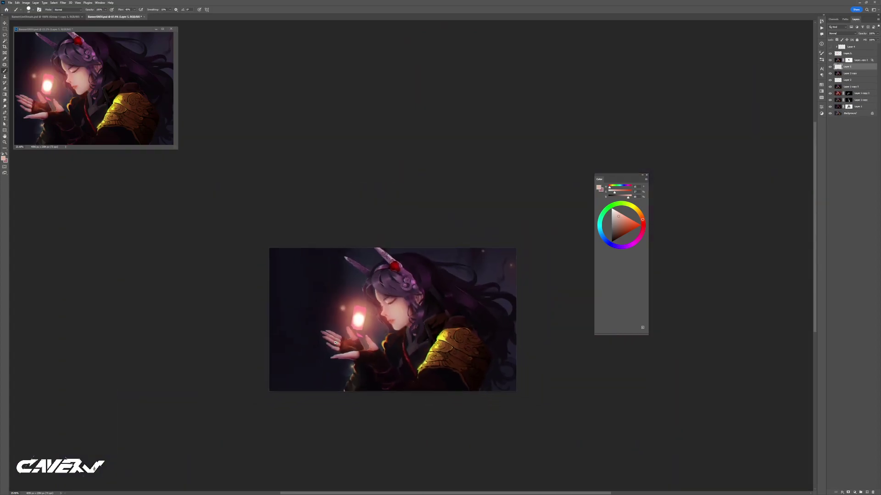
pyautogui.scroll(8, 365, 328)
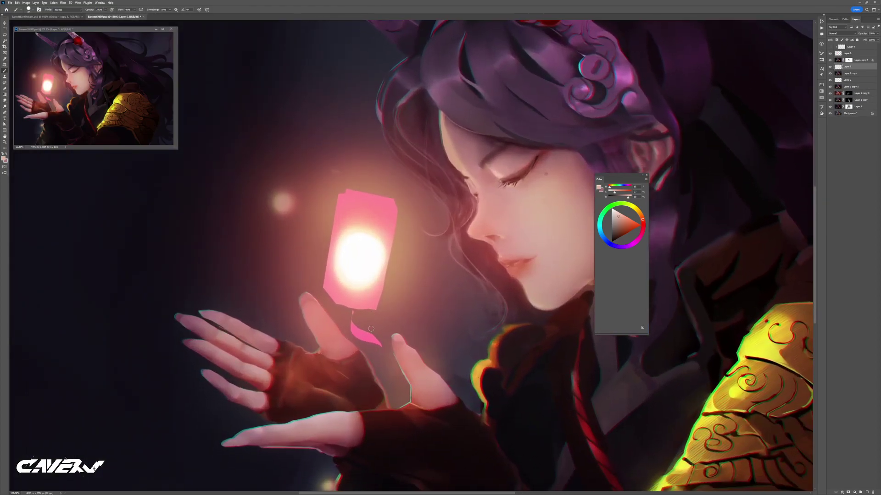
# Move the thumb paint layer above the lantern layers, unclip it and set its blend mode to Color Dodge
pyautogui.hotkey('ctrl', ']')
pyautogui.hotkey('ctrl', ']')
pyautogui.hotkey('ctrl', ']')
pyautogui.hotkey('ctrl', 'alt', 'g')
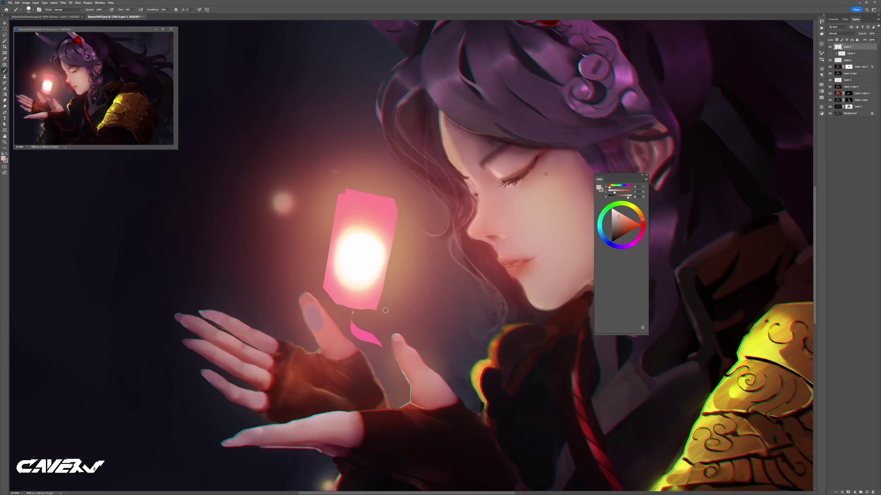
pyautogui.press('v')
pyautogui.hotkey('shift', 'alt', 'd')
# Smudge the light on the far raised thumb down toward the palm
pyautogui.press('r')
pyautogui.moveTo(316, 317)
pyautogui.mouseDown()
pyautogui.moveTo(319, 336)
pyautogui.moveTo(309, 341)
pyautogui.moveTo(339, 330)
pyautogui.moveTo(312, 344)
pyautogui.moveTo(334, 358)
pyautogui.moveTo(325, 324)
pyautogui.moveTo(322, 363)
pyautogui.moveTo(303, 354)
pyautogui.moveTo(295, 324)
pyautogui.moveTo(298, 335)
pyautogui.mouseUp()
pyautogui.press('b')
pyautogui.press('r')
pyautogui.moveTo(308, 340); pyautogui.dragTo(291, 347)
pyautogui.scroll(-5, 291, 347)
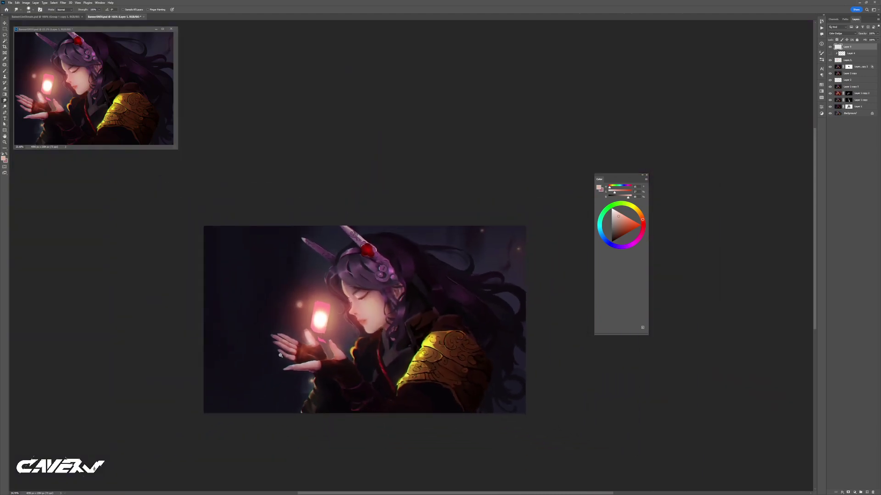
# Smudge the glow around the nearer thumb and the gap between the hands
pyautogui.scroll(4, 312, 340)
pyautogui.press('b')
pyautogui.press('r')
pyautogui.moveTo(360, 349); pyautogui.dragTo(362, 366)
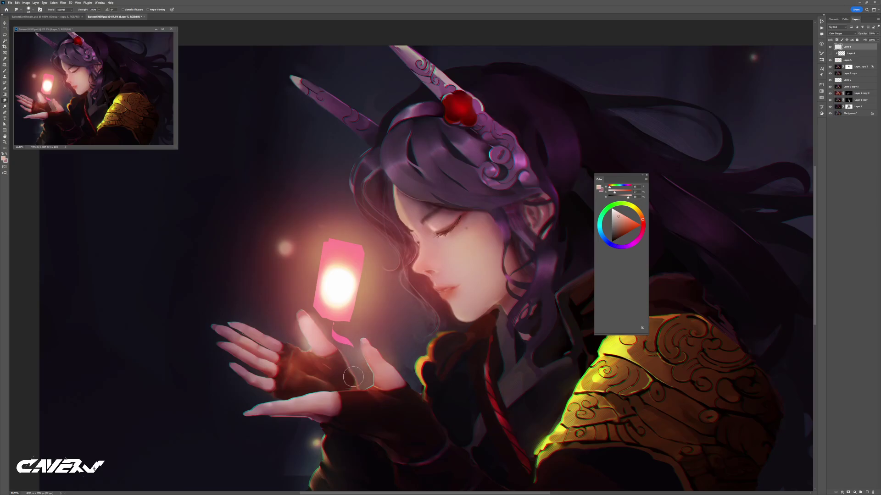
pyautogui.scroll(-6, 356, 375)
pyautogui.scroll(3, 348, 367)
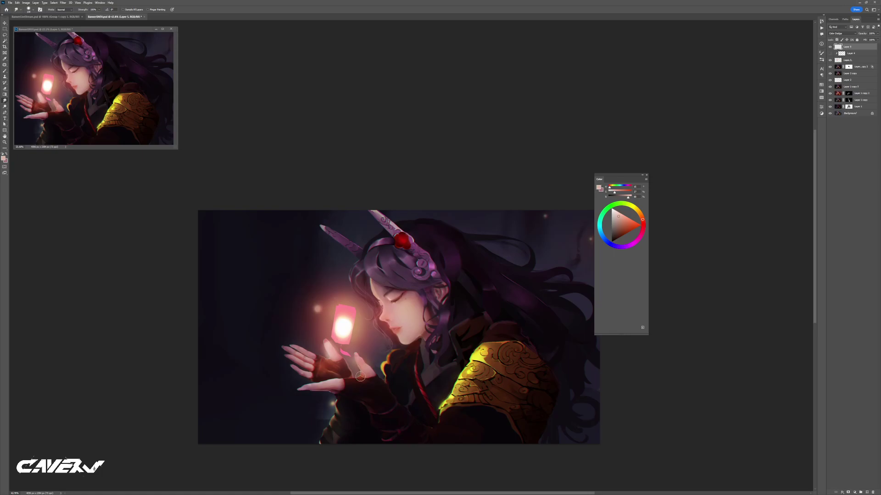
# Select the lantern layer and darken it with Curves by pulling the upper midtones down
pyautogui.click(853, 60)
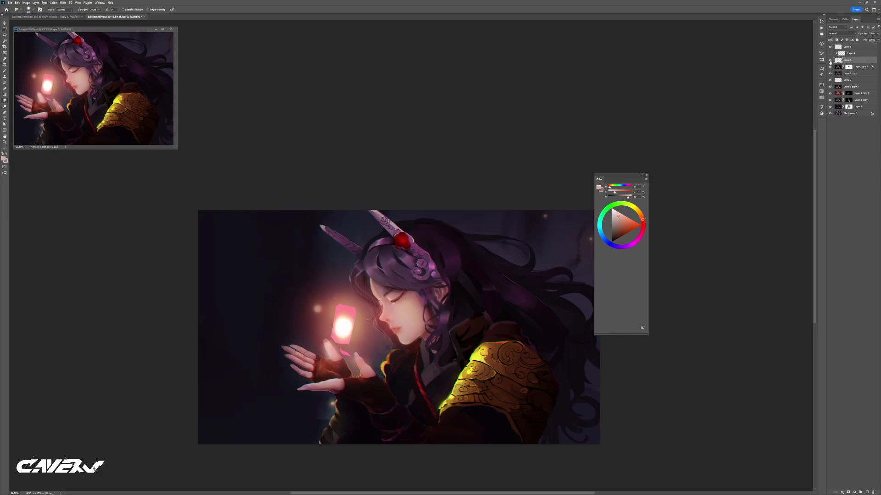
pyautogui.hotkey('ctrl', 'm')
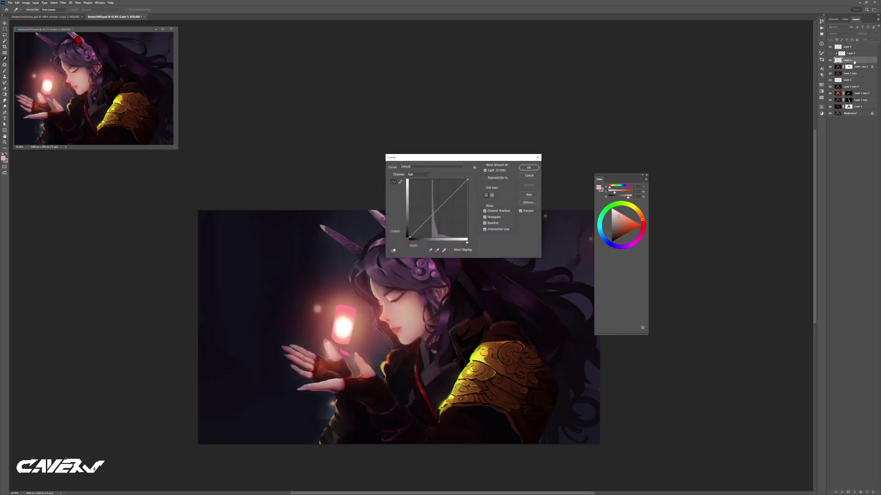
pyautogui.moveTo(444, 202); pyautogui.dragTo(444, 210)
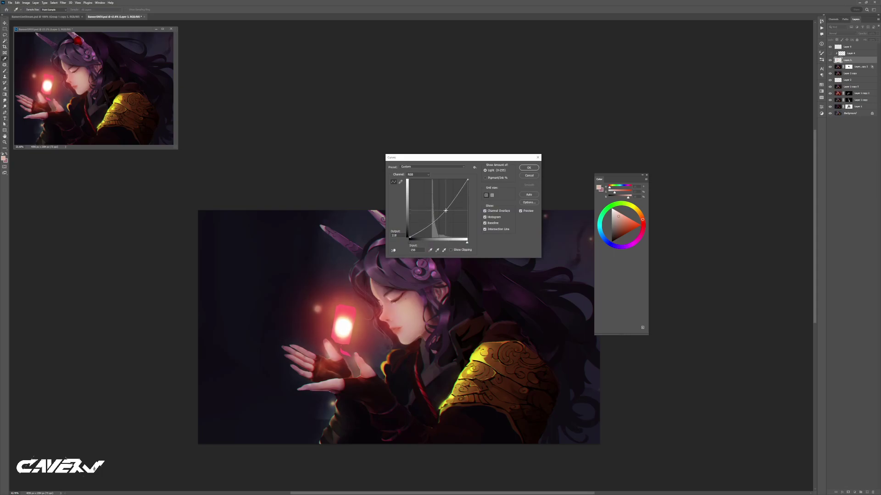
pyautogui.click(529, 168)
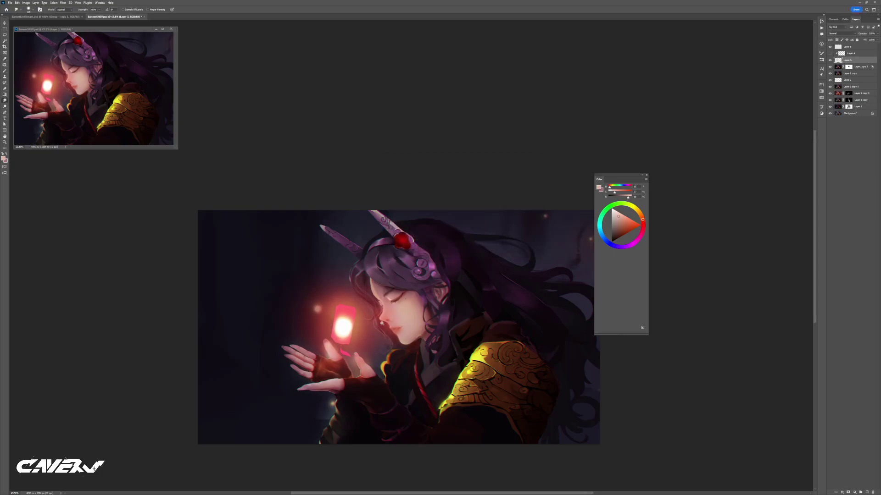
# Blend soft lantern light along the bridge of the character's nose with the Smudge tool
pyautogui.scroll(10, 385, 321)
pyautogui.moveTo(412, 188)
pyautogui.mouseDown()
pyautogui.moveTo(389, 269)
pyautogui.moveTo(415, 265)
pyautogui.moveTo(398, 238)
pyautogui.moveTo(412, 191)
pyautogui.mouseUp()
pyautogui.press('r')
pyautogui.keyDown('alt'); pyautogui.rightClick(422, 253); pyautogui.keyUp('alt')
pyautogui.moveTo(438, 216)
pyautogui.mouseDown()
pyautogui.moveTo(401, 235)
pyautogui.moveTo(424, 232)
pyautogui.mouseUp()
# Brush light around the character's lips and chin on the lantern layer
pyautogui.press('b')
pyautogui.moveTo(445, 260)
pyautogui.mouseDown()
pyautogui.moveTo(464, 297)
pyautogui.moveTo(470, 288)
pyautogui.moveTo(473, 295)
pyautogui.moveTo(376, 304)
pyautogui.moveTo(479, 304)
pyautogui.moveTo(457, 288)
pyautogui.moveTo(466, 296)
pyautogui.mouseUp()
pyautogui.press('r')
pyautogui.press('b')
pyautogui.press('r')
# Erase excess light around the nose bridge and smudge the remaining edge
pyautogui.press('e')
pyautogui.moveTo(426, 200); pyautogui.dragTo(412, 229)
pyautogui.moveTo(433, 179)
pyautogui.mouseDown()
pyautogui.moveTo(417, 228)
pyautogui.moveTo(426, 234)
pyautogui.mouseUp()
pyautogui.press('r')
pyautogui.moveTo(449, 205); pyautogui.dragTo(440, 191)
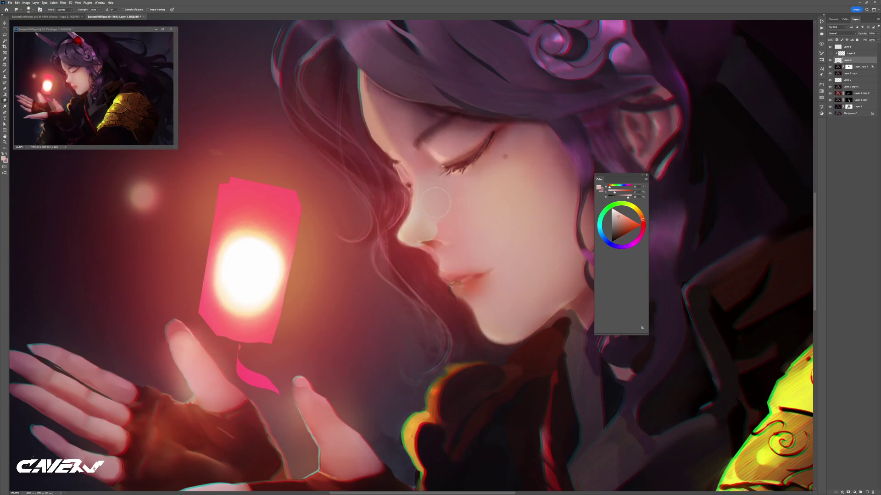
# Refine the light around the mouth and lower face with more brush strokes
pyautogui.press('b')
pyautogui.moveTo(452, 254); pyautogui.dragTo(462, 277)
pyautogui.press('r')
pyautogui.scroll(-5, 458, 303)
pyautogui.press('b')
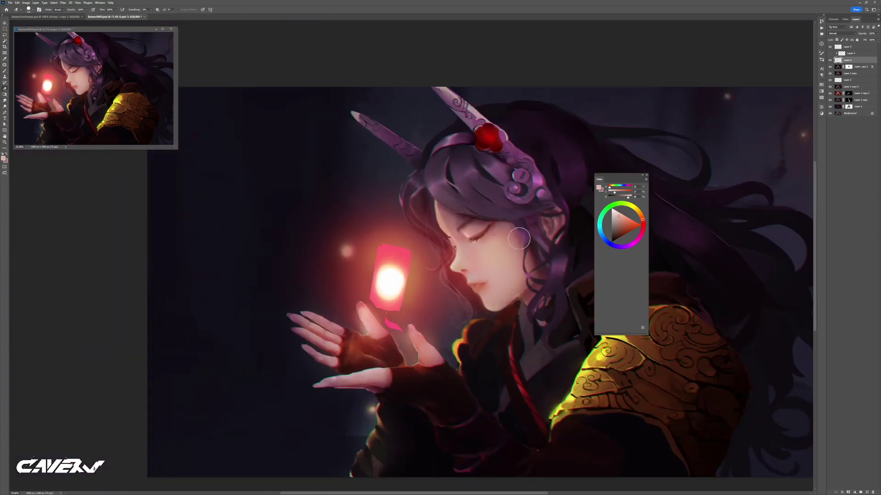
pyautogui.moveTo(456, 310)
pyautogui.mouseDown()
pyautogui.moveTo(398, 310)
pyautogui.moveTo(493, 310)
pyautogui.mouseUp()
pyautogui.press('r')
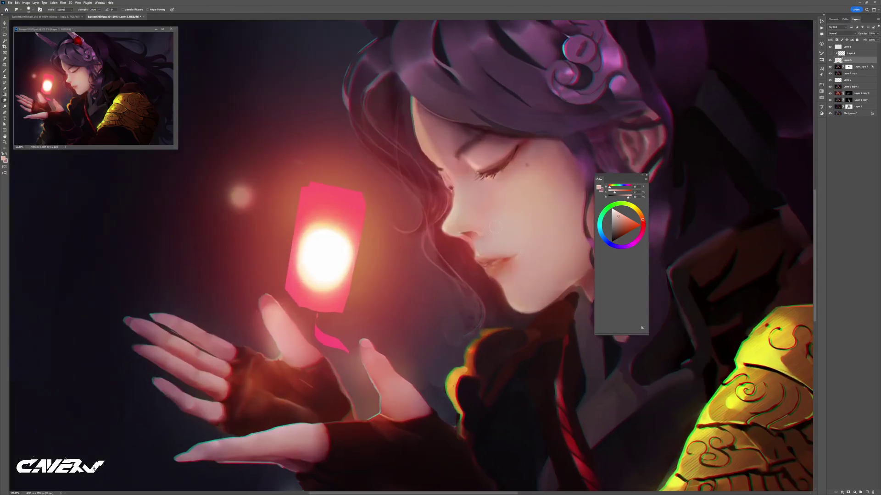
# Try the lantern layer at 40% opacity and restore it to 100%
pyautogui.scroll(-6, 355, 316)
pyautogui.scroll(2, 411, 296)
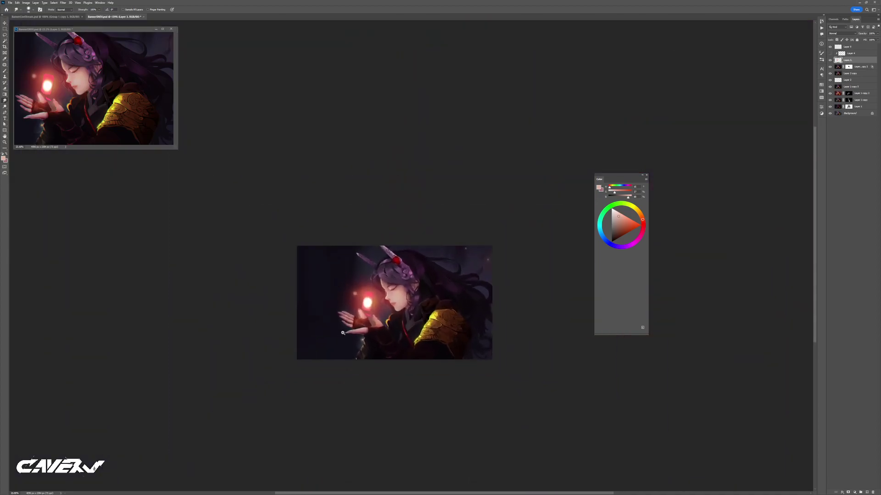
pyautogui.scroll(3, 411, 296)
pyautogui.scroll(-5, 380, 312)
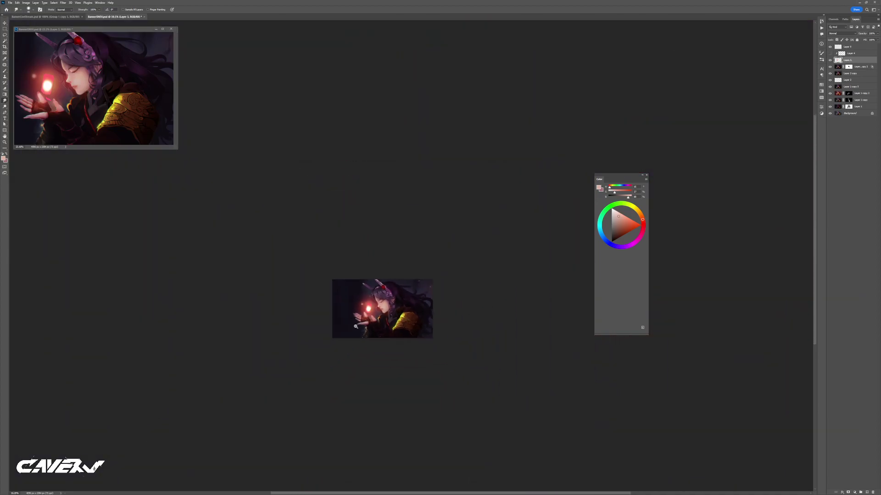
pyautogui.scroll(2, 369, 327)
pyautogui.scroll(2, 369, 327)
pyautogui.press('v')
pyautogui.press('4')
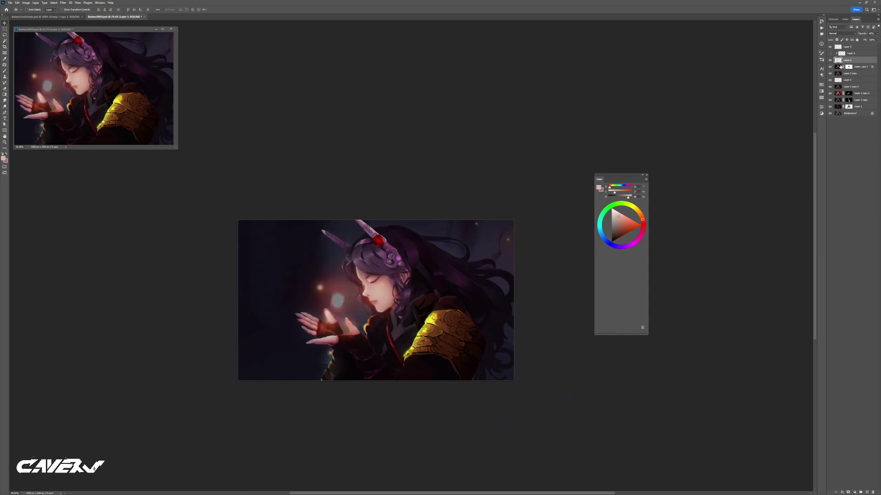
pyautogui.press('0')
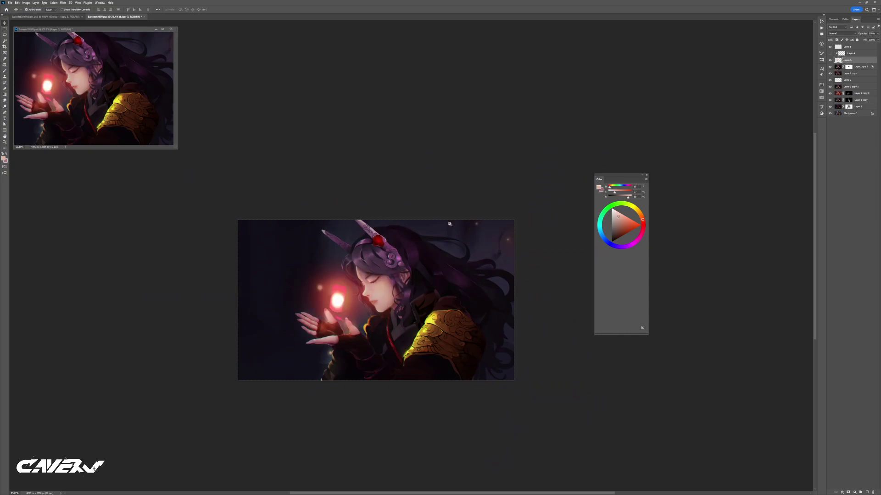
# Set the lantern layer's blend mode to Color Dodge
pyautogui.scroll(3, 464, 218)
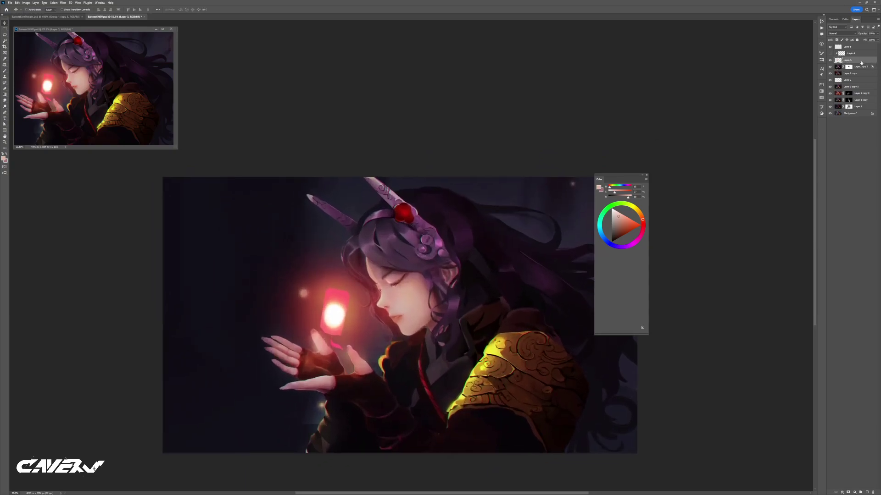
pyautogui.scroll(1, 354, 298)
pyautogui.hotkey('alt', 'shift', 'd')
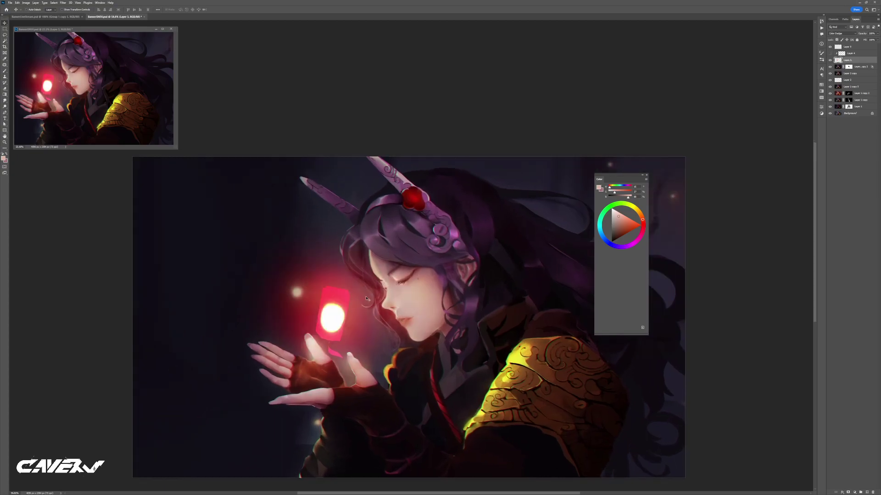
pyautogui.moveTo(333, 317)
pyautogui.mouseDown()
pyautogui.moveTo(284, 318)
pyautogui.moveTo(367, 317)
pyautogui.mouseUp()
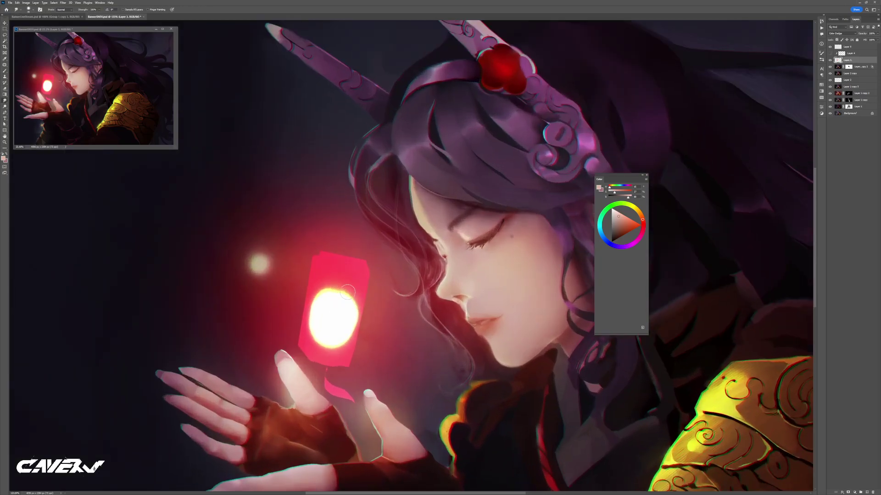
# Cover the lantern's white core with a sampled pinkish red and smudge it into the body
pyautogui.press('b')
pyautogui.keyDown('alt'); pyautogui.click(342, 291); pyautogui.keyUp('alt')
pyautogui.keyDown('alt'); pyautogui.click(341, 286); pyautogui.keyUp('alt')
pyautogui.moveTo(339, 287)
pyautogui.mouseDown()
pyautogui.moveTo(316, 336)
pyautogui.moveTo(344, 334)
pyautogui.moveTo(350, 306)
pyautogui.moveTo(334, 306)
pyautogui.moveTo(325, 288)
pyautogui.moveTo(315, 324)
pyautogui.moveTo(340, 329)
pyautogui.moveTo(336, 308)
pyautogui.moveTo(351, 301)
pyautogui.moveTo(348, 327)
pyautogui.mouseUp()
pyautogui.press('r')
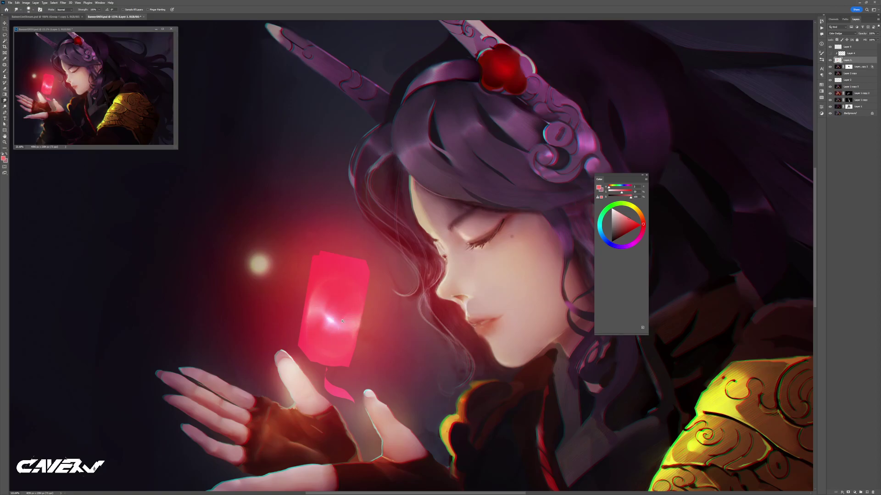
pyautogui.scroll(-10, 331, 340)
pyautogui.scroll(2, 312, 340)
# Paint a glow down the middle of the lantern in a light pink sampled from its centre
pyautogui.scroll(9, 340, 323)
pyautogui.press('b')
pyautogui.keyDown('alt'); pyautogui.click(331, 316); pyautogui.keyUp('alt')
pyautogui.moveTo(334, 300)
pyautogui.mouseDown()
pyautogui.moveTo(332, 329)
pyautogui.moveTo(333, 290)
pyautogui.moveTo(323, 322)
pyautogui.moveTo(331, 342)
pyautogui.mouseUp()
pyautogui.press('r')
pyautogui.keyDown('alt'); pyautogui.rightClick(336, 292); pyautogui.keyUp('alt')
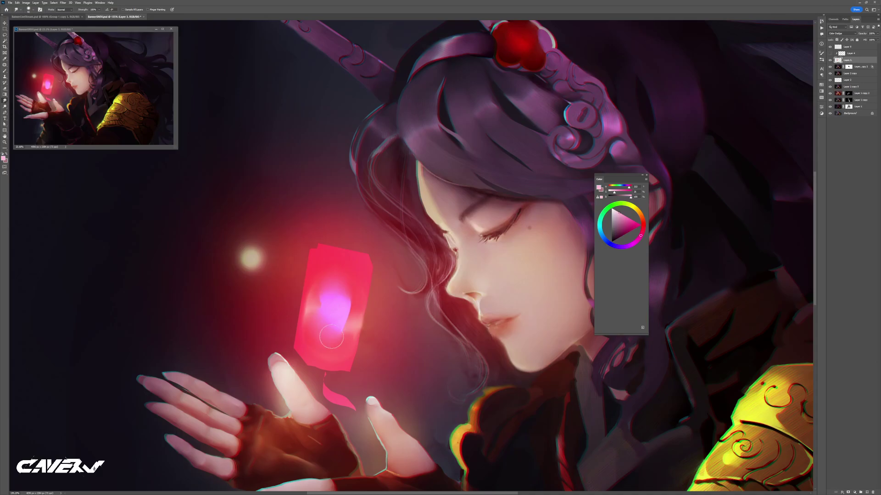
# Choose an orange-red and paint over the purple patch in the lantern's centre
pyautogui.click(642, 219)
pyautogui.click(634, 222)
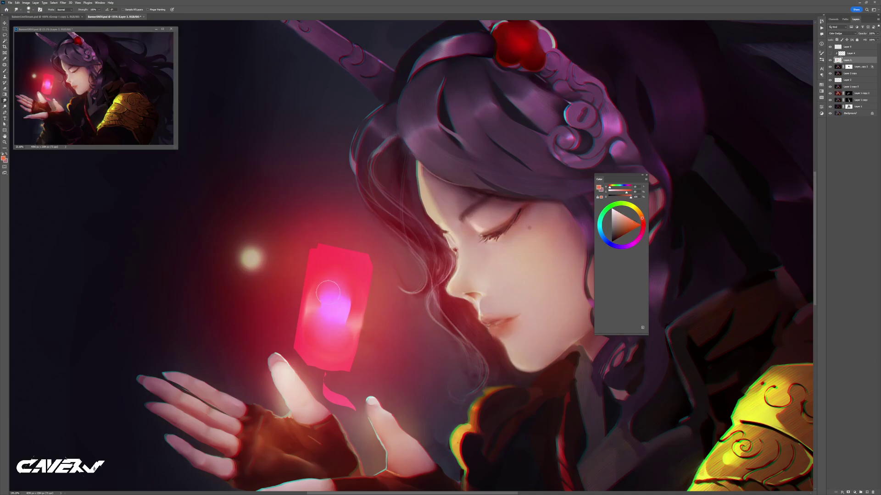
pyautogui.moveTo(332, 285)
pyautogui.mouseDown()
pyautogui.moveTo(331, 328)
pyautogui.moveTo(335, 287)
pyautogui.moveTo(345, 285)
pyautogui.moveTo(347, 298)
pyautogui.moveTo(325, 324)
pyautogui.moveTo(338, 332)
pyautogui.moveTo(342, 301)
pyautogui.moveTo(329, 306)
pyautogui.moveTo(339, 280)
pyautogui.moveTo(345, 293)
pyautogui.moveTo(320, 334)
pyautogui.moveTo(332, 346)
pyautogui.moveTo(344, 324)
pyautogui.mouseUp()
# Consult the sky-lantern photos in the browser and paint a pale peach glow along the lantern's lower rim, undoing the first strokes
pyautogui.click(623, 214)
pyautogui.press('b')
pyautogui.hotkey('alt', 'Tab')
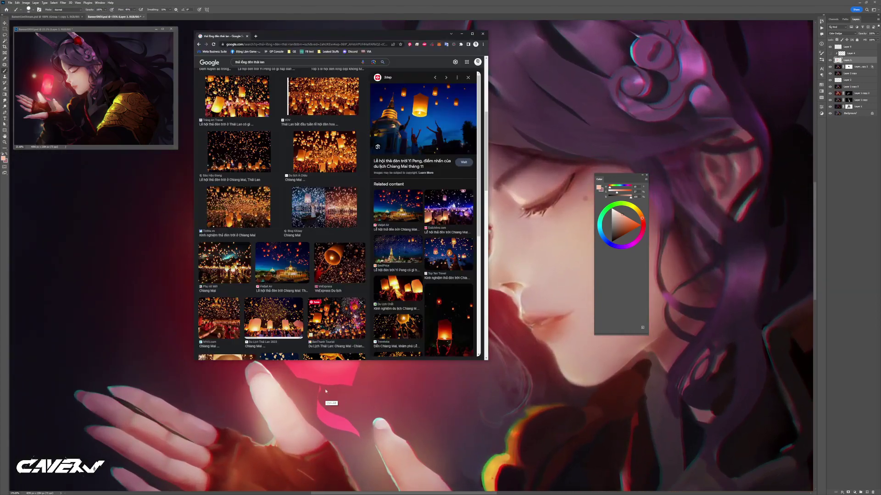
pyautogui.hotkey('alt', 'Tab')
pyautogui.moveTo(306, 353)
pyautogui.mouseDown()
pyautogui.moveTo(289, 354)
pyautogui.moveTo(303, 367)
pyautogui.moveTo(297, 375)
pyautogui.moveTo(321, 371)
pyautogui.moveTo(321, 379)
pyautogui.mouseUp()
pyautogui.hotkey('ctrl', 'z')
pyautogui.press('/')
pyautogui.hotkey('ctrl', 'z')
pyautogui.moveTo(293, 353)
pyautogui.mouseDown()
pyautogui.moveTo(341, 379)
pyautogui.moveTo(344, 369)
pyautogui.moveTo(317, 364)
pyautogui.moveTo(300, 342)
pyautogui.moveTo(287, 346)
pyautogui.moveTo(335, 374)
pyautogui.moveTo(302, 337)
pyautogui.moveTo(309, 350)
pyautogui.moveTo(340, 353)
pyautogui.mouseUp()
# Smudge the lower-rim glow and the lantern body into a smooth gradient
pyautogui.press('r')
pyautogui.scroll(-5, 339, 331)
pyautogui.scroll(3, 319, 357)
pyautogui.moveTo(319, 357); pyautogui.dragTo(340, 349)
pyautogui.moveTo(332, 299)
pyautogui.mouseDown()
pyautogui.moveTo(335, 286)
pyautogui.moveTo(345, 330)
pyautogui.moveTo(348, 287)
pyautogui.moveTo(321, 303)
pyautogui.moveTo(317, 323)
pyautogui.moveTo(343, 316)
pyautogui.moveTo(338, 340)
pyautogui.moveTo(309, 341)
pyautogui.moveTo(325, 342)
pyautogui.mouseUp()
pyautogui.scroll(5, 325, 342)
# Paint a pale highlight out to the lantern's lower-left corner and sample red from its side to refine the edge
pyautogui.press('b')
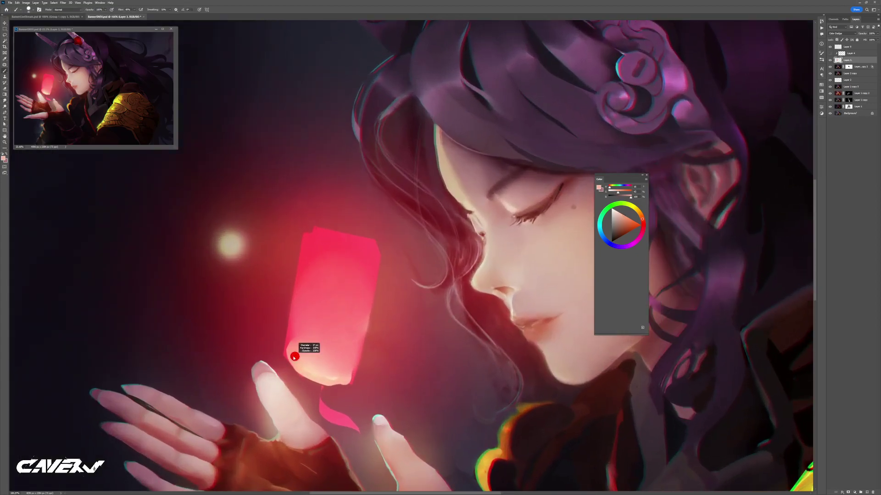
pyautogui.keyDown('alt'); pyautogui.click(324, 374); pyautogui.keyUp('alt')
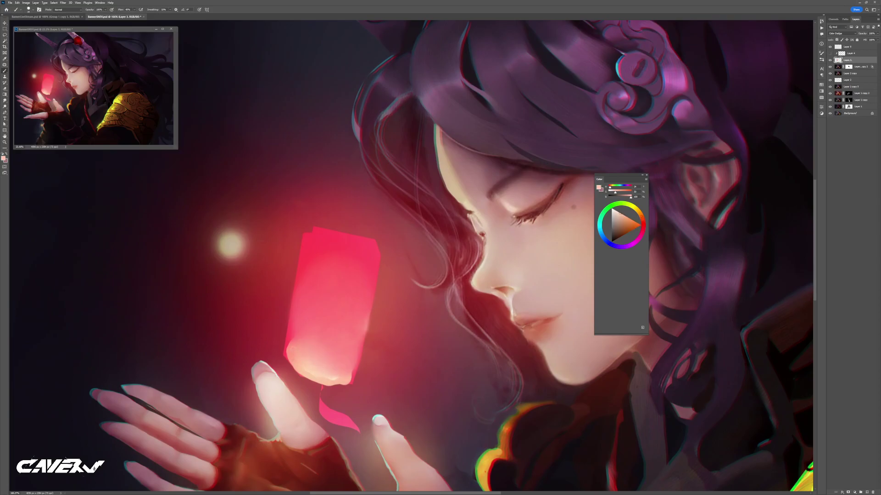
pyautogui.moveTo(285, 350)
pyautogui.mouseDown()
pyautogui.moveTo(293, 301)
pyautogui.moveTo(293, 334)
pyautogui.moveTo(308, 296)
pyautogui.moveTo(306, 349)
pyautogui.mouseUp()
pyautogui.keyDown('alt'); pyautogui.click(300, 301); pyautogui.keyUp('alt')
pyautogui.press('r')
pyautogui.press('b')
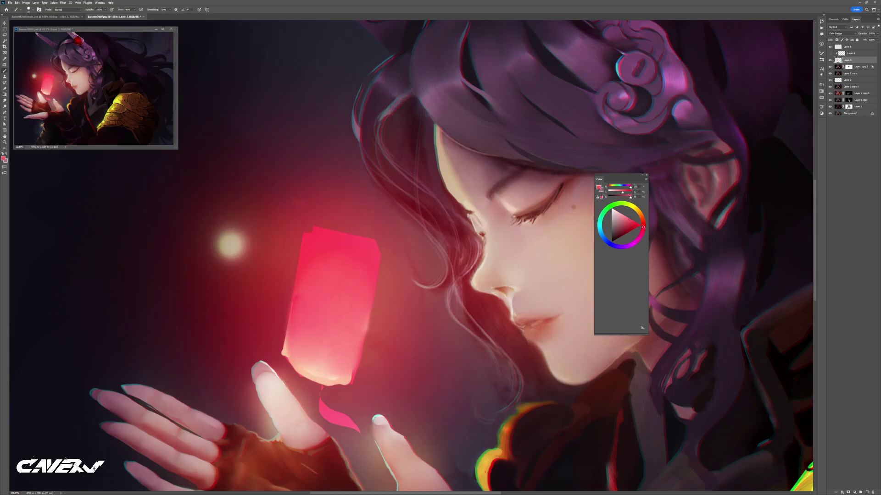
# Paint vertical light streaks down the lantern body in a pale sampled colour and smudge them into folds
pyautogui.keyDown('alt'); pyautogui.click(318, 372); pyautogui.keyUp('alt')
pyautogui.moveTo(322, 296); pyautogui.dragTo(305, 374)
pyautogui.keyDown('alt'); pyautogui.click(333, 299); pyautogui.keyUp('alt')
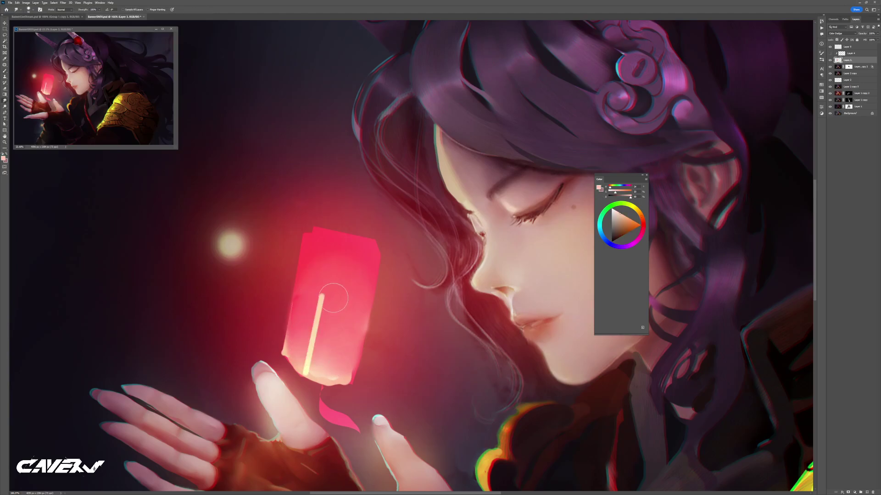
pyautogui.moveTo(332, 289)
pyautogui.mouseDown()
pyautogui.moveTo(321, 321)
pyautogui.moveTo(337, 297)
pyautogui.moveTo(326, 357)
pyautogui.mouseUp()
pyautogui.press('r')
pyautogui.moveTo(343, 322); pyautogui.dragTo(329, 344)
pyautogui.scroll(-4, 328, 344)
pyautogui.scroll(7, 327, 293)
# Paint a dark red band across the lantern's upper end for its opening and smudge it
pyautogui.press('b')
pyautogui.click(627, 233)
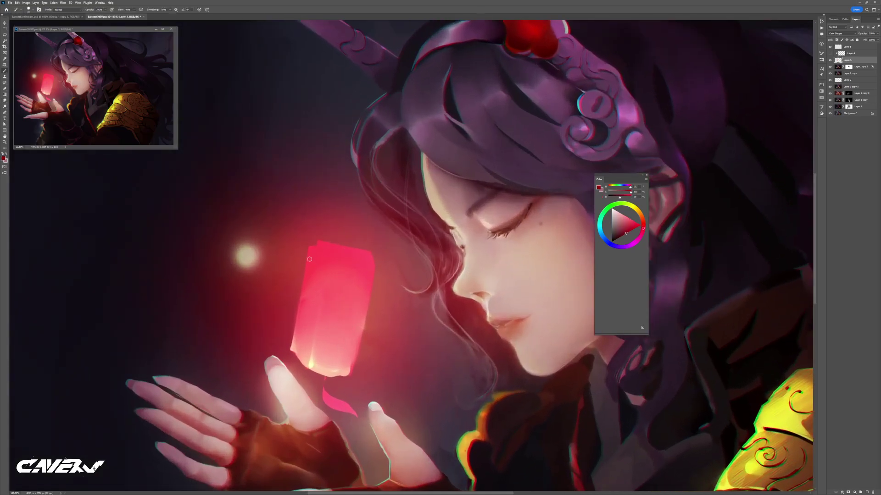
pyautogui.keyDown('shift'); pyautogui.click(347, 261); pyautogui.keyUp('shift')
pyautogui.keyDown('shift'); pyautogui.click(370, 266); pyautogui.keyUp('shift')
pyautogui.keyDown('shift'); pyautogui.click(367, 257); pyautogui.keyUp('shift')
pyautogui.press('r')
pyautogui.moveTo(361, 259)
pyautogui.mouseDown()
pyautogui.moveTo(316, 252)
pyautogui.moveTo(363, 258)
pyautogui.moveTo(366, 270)
pyautogui.moveTo(313, 251)
pyautogui.mouseUp()
# Paint sampled red along the lantern's upper rim and smudge it into the dark opening
pyautogui.press('b')
pyautogui.keyDown('alt'); pyautogui.click(317, 250); pyautogui.keyUp('alt')
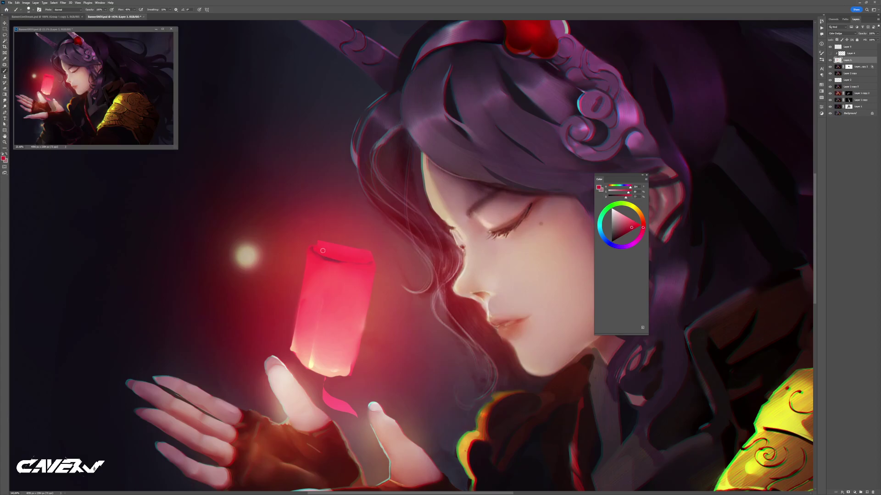
pyautogui.moveTo(324, 252)
pyautogui.mouseDown()
pyautogui.moveTo(360, 259)
pyautogui.moveTo(343, 254)
pyautogui.mouseUp()
pyautogui.press('r')
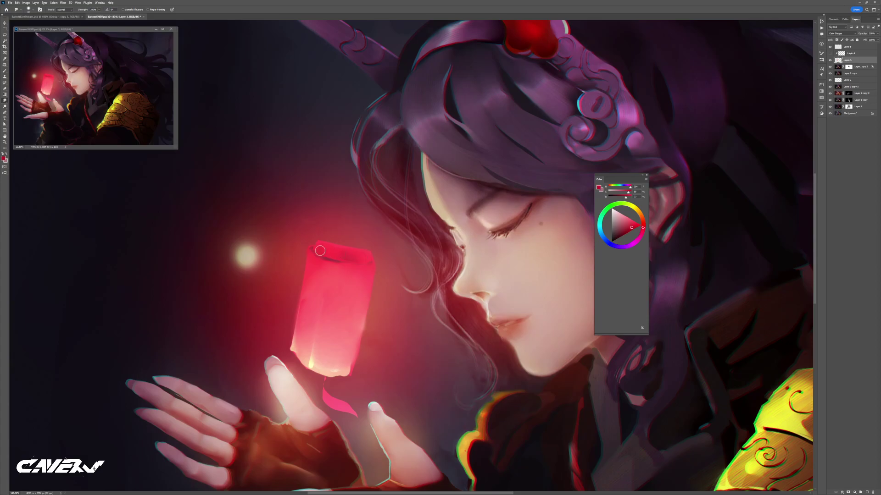
pyautogui.moveTo(359, 269)
pyautogui.mouseDown()
pyautogui.moveTo(296, 268)
pyautogui.moveTo(346, 267)
pyautogui.mouseUp()
# Extend the dark opening to the lantern's upper-right edge and smudge it into the body
pyautogui.press('b')
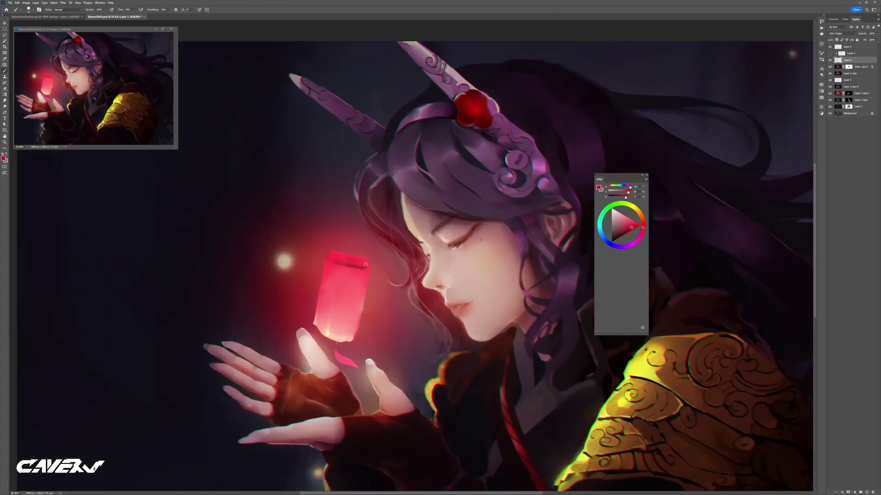
pyautogui.press('r')
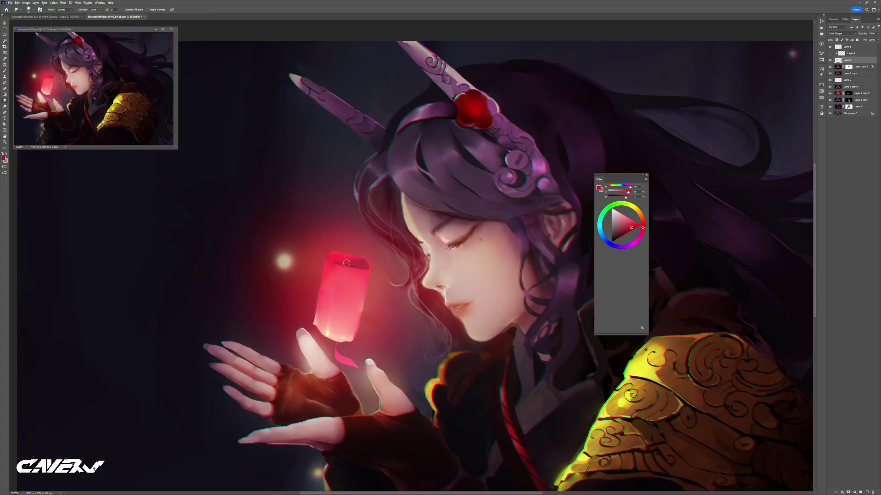
pyautogui.moveTo(341, 285)
pyautogui.mouseDown()
pyautogui.moveTo(279, 283)
pyautogui.moveTo(349, 272)
pyautogui.mouseUp()
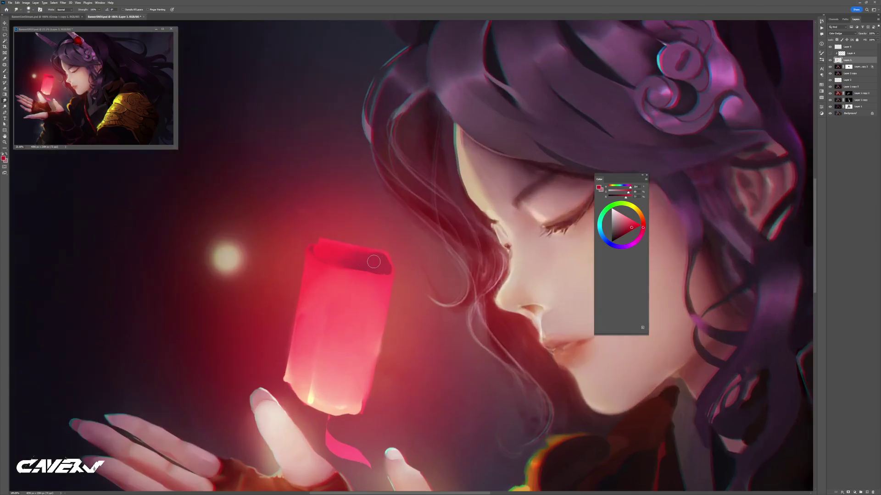
# Soften the lantern's dark opening with smudging and blend a small pale highlight into the left end of its upper rim
pyautogui.moveTo(361, 278)
pyautogui.mouseDown()
pyautogui.moveTo(375, 278)
pyautogui.moveTo(333, 269)
pyautogui.moveTo(350, 269)
pyautogui.moveTo(327, 254)
pyautogui.mouseUp()
pyautogui.press('b')
pyautogui.keyDown('alt'); pyautogui.click(324, 239); pyautogui.keyUp('alt')
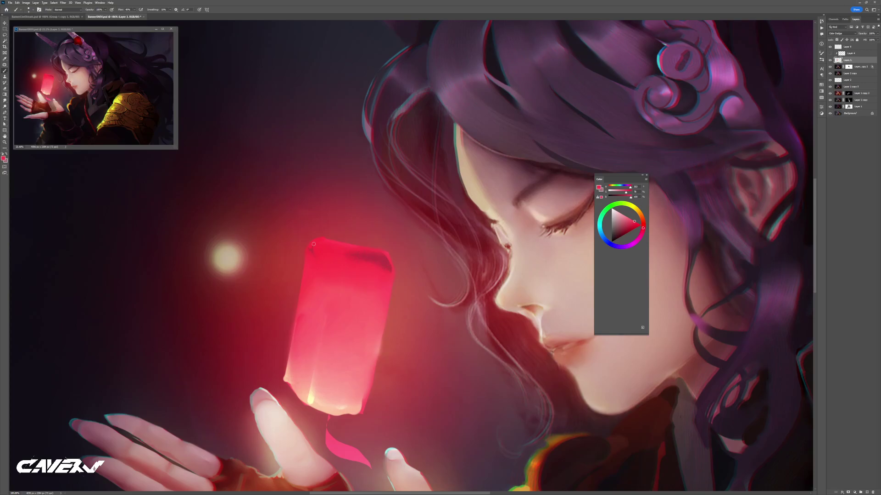
pyautogui.keyDown('alt'); pyautogui.click(314, 376); pyautogui.keyUp('alt')
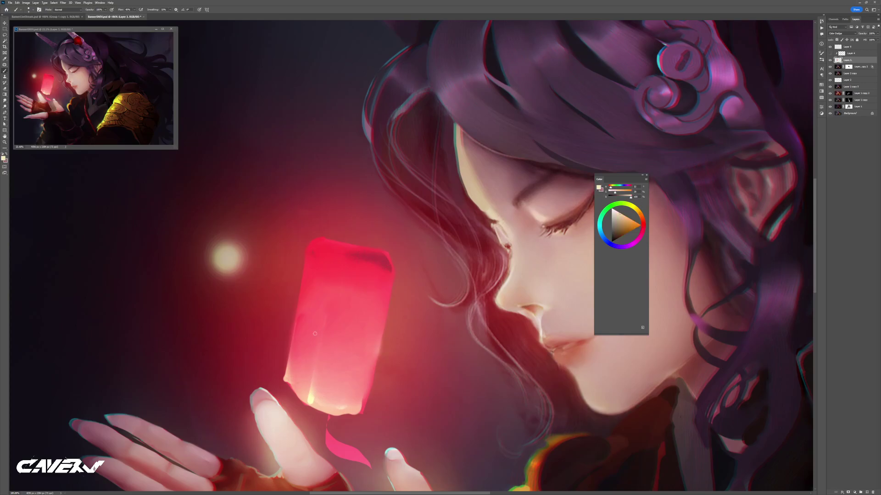
pyautogui.keyDown('alt'); pyautogui.click(317, 244); pyautogui.keyUp('alt')
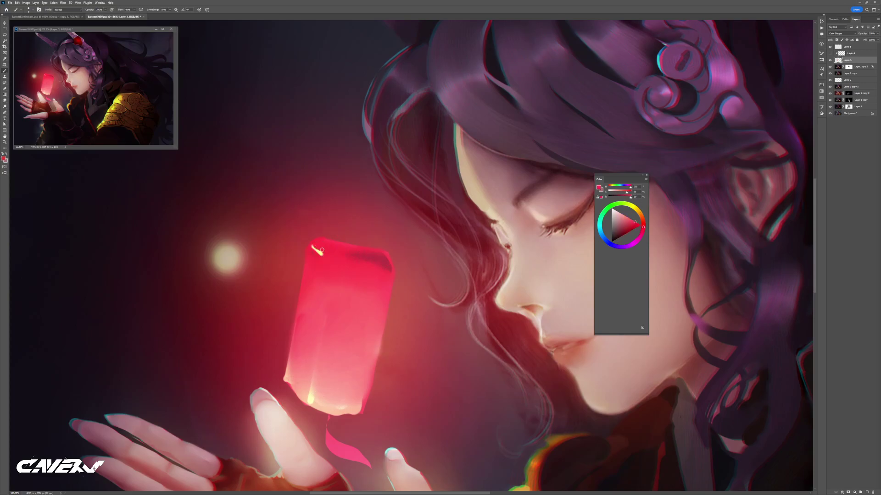
pyautogui.press('r')
pyautogui.moveTo(320, 249); pyautogui.dragTo(309, 288)
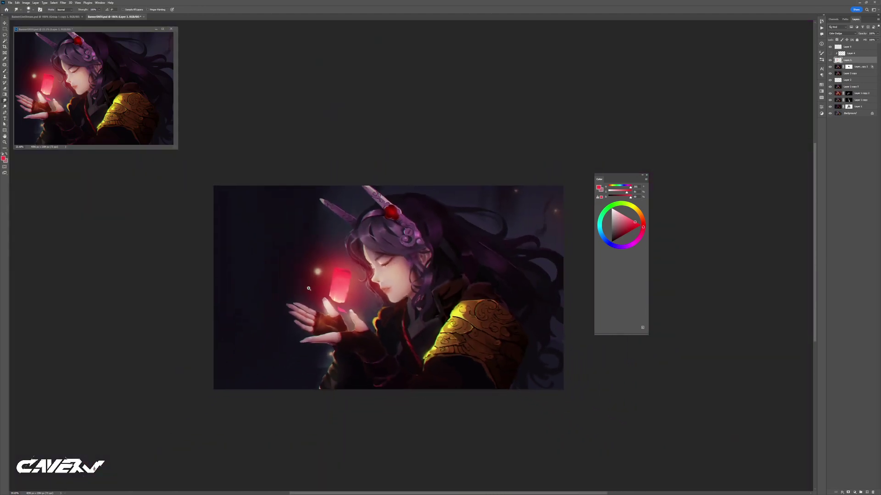
# Shade the lips on Layer 2 copy with a sampled reddish colour, using the brush in Multiply mode
pyautogui.scroll(-1, 309, 288)
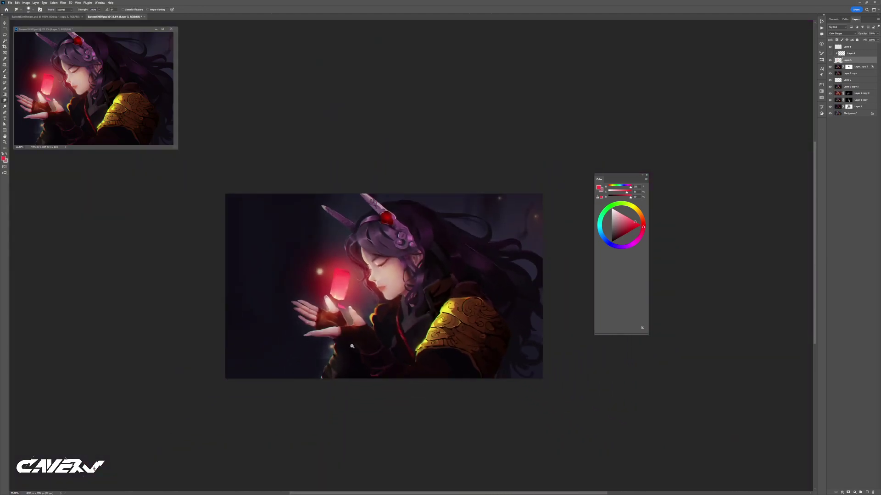
pyautogui.scroll(-3, 352, 345)
pyautogui.scroll(3, 330, 355)
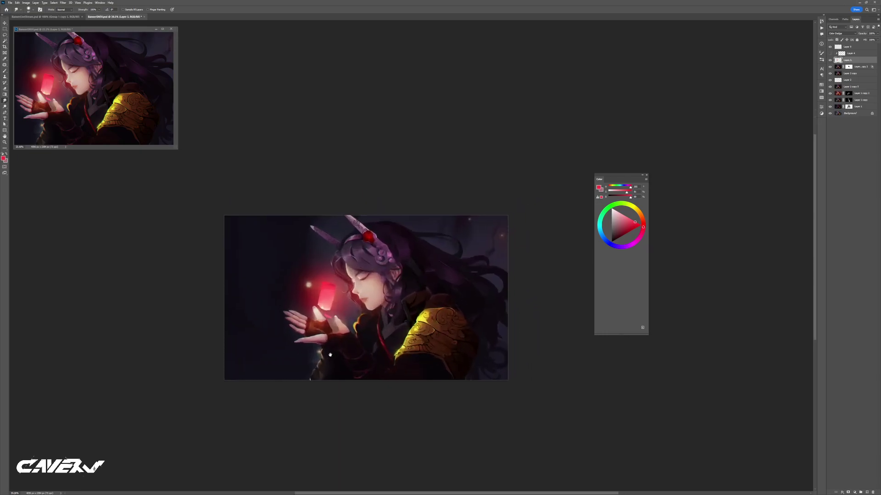
pyautogui.scroll(5, 364, 292)
pyautogui.press('l')
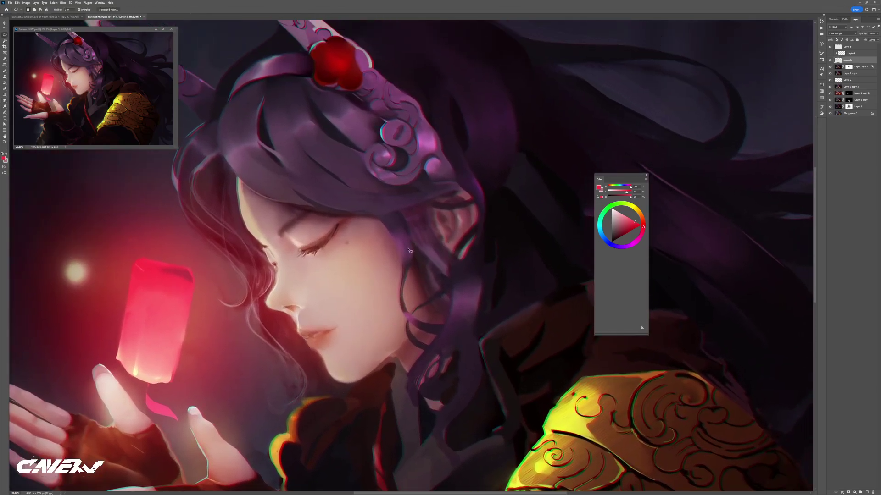
pyautogui.press('b')
pyautogui.scroll(5, 317, 294)
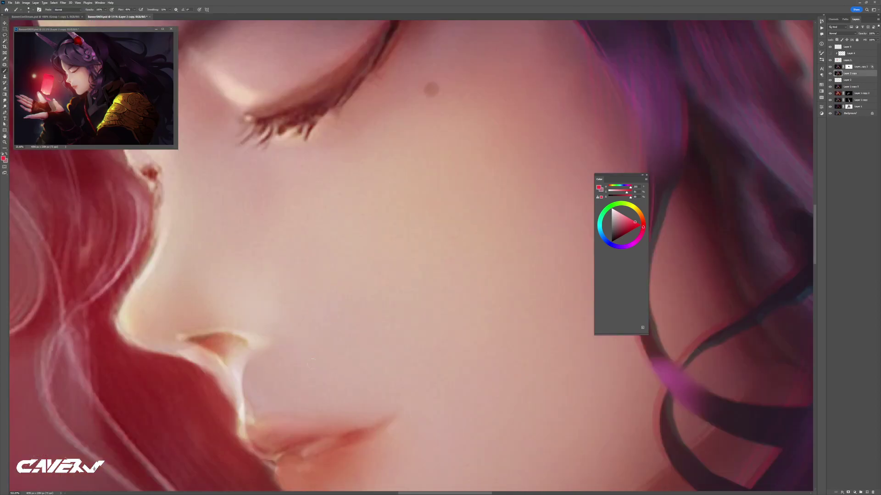
pyautogui.keyDown('alt'); pyautogui.click(332, 457); pyautogui.keyUp('alt')
pyautogui.hotkey('shift', 'alt', 'm')
pyautogui.moveTo(359, 393)
pyautogui.mouseDown()
pyautogui.moveTo(360, 376)
pyautogui.moveTo(423, 265)
pyautogui.mouseUp()
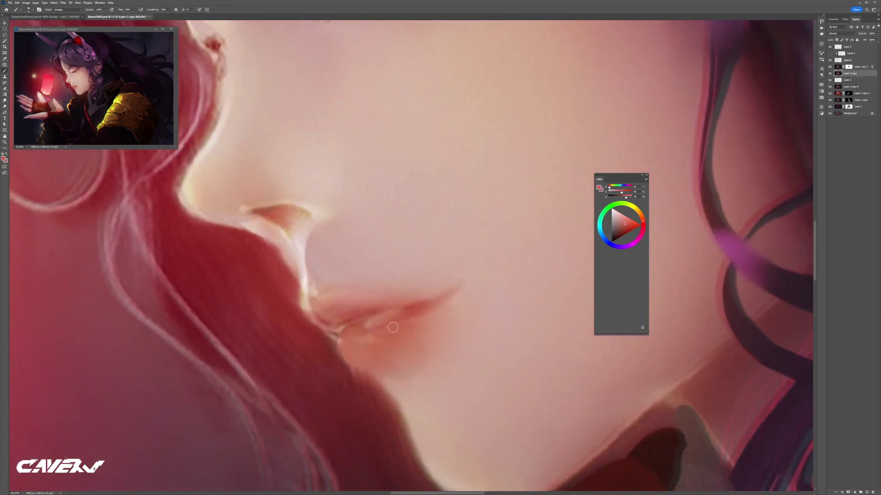
pyautogui.moveTo(410, 317)
pyautogui.mouseDown()
pyautogui.moveTo(430, 305)
pyautogui.moveTo(390, 326)
pyautogui.moveTo(431, 320)
pyautogui.moveTo(422, 326)
pyautogui.moveTo(417, 307)
pyautogui.mouseUp()
# Blend the lip shading and redraw the dark mouth line toward the corner of the lips
pyautogui.press('r')
pyautogui.press('[')
pyautogui.keyDown('alt'); pyautogui.rightClick(409, 317); pyautogui.keyUp('alt')
pyautogui.press('b')
pyautogui.hotkey('ctrl', 'z')
pyautogui.moveTo(366, 317)
pyautogui.mouseDown()
pyautogui.moveTo(423, 304)
pyautogui.moveTo(345, 340)
pyautogui.moveTo(355, 324)
pyautogui.moveTo(358, 335)
pyautogui.moveTo(405, 308)
pyautogui.moveTo(362, 304)
pyautogui.moveTo(354, 310)
pyautogui.moveTo(431, 300)
pyautogui.moveTo(354, 311)
pyautogui.moveTo(391, 322)
pyautogui.moveTo(355, 337)
pyautogui.moveTo(410, 313)
pyautogui.moveTo(386, 338)
pyautogui.moveTo(400, 327)
pyautogui.moveTo(409, 298)
pyautogui.moveTo(424, 296)
pyautogui.moveTo(399, 299)
pyautogui.moveTo(440, 290)
pyautogui.moveTo(411, 301)
pyautogui.mouseUp()
# Paint a highlight on the lower lip with a pale tone sampled above the mouth and smudge it
pyautogui.scroll(10, 353, 310)
pyautogui.press('r')
pyautogui.press('b')
pyautogui.keyDown('alt'); pyautogui.click(359, 328); pyautogui.keyUp('alt')
pyautogui.keyDown('alt'); pyautogui.rightClick(359, 334); pyautogui.keyUp('alt')
pyautogui.keyDown('alt'); pyautogui.click(287, 281); pyautogui.keyUp('alt')
pyautogui.press('r')
# Paint sampled dark red and light pink accents at the corner of the mouth and smudge them into the lips
pyautogui.press('b')
pyautogui.keyDown('alt'); pyautogui.click(419, 311); pyautogui.keyUp('alt')
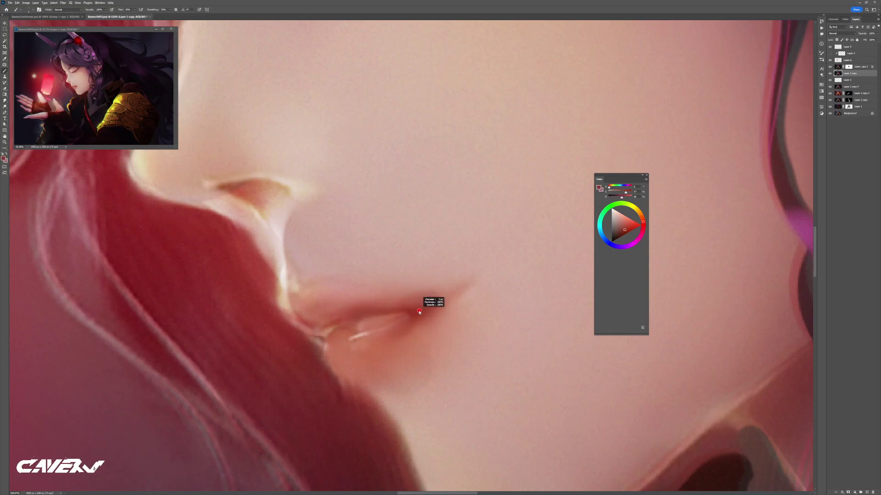
pyautogui.keyDown('alt'); pyautogui.click(381, 294); pyautogui.keyUp('alt')
pyautogui.press('r')
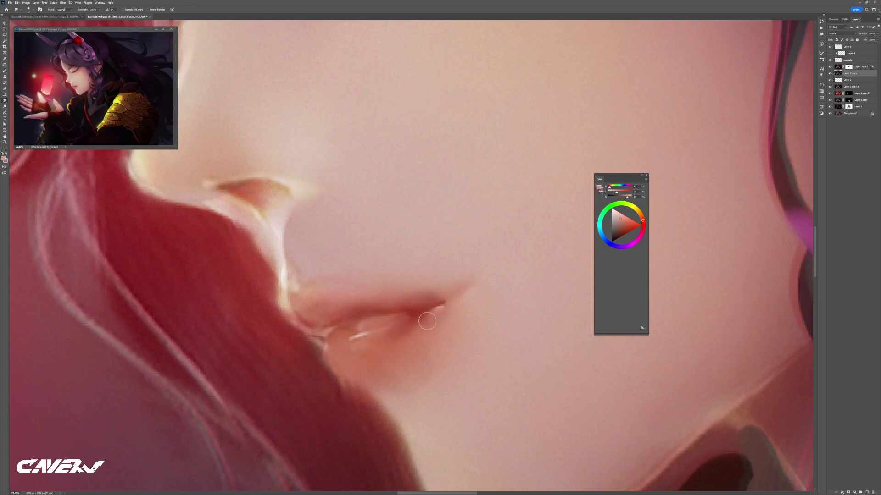
pyautogui.moveTo(390, 334)
pyautogui.mouseDown()
pyautogui.moveTo(303, 334)
pyautogui.moveTo(385, 334)
pyautogui.mouseUp()
# Refine the lower lip around its highlight with sampled lip tones and blend the edges
pyautogui.press('b')
pyautogui.keyDown('alt'); pyautogui.click(410, 316); pyautogui.keyUp('alt')
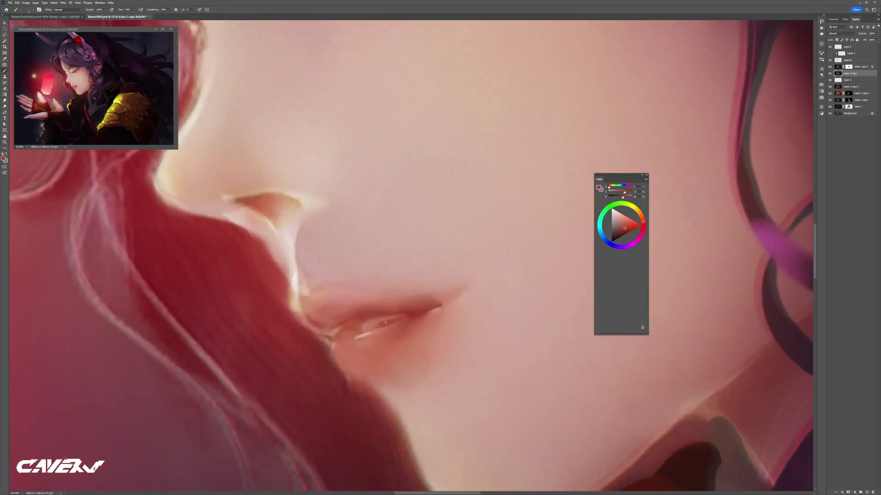
pyautogui.press('r')
pyautogui.press('b')
pyautogui.keyDown('alt'); pyautogui.click(361, 325); pyautogui.keyUp('alt')
# Darken the lantern's Color Dodge layer slightly with Curves and set its opacity to 80%
pyautogui.scroll(-10, 370, 321)
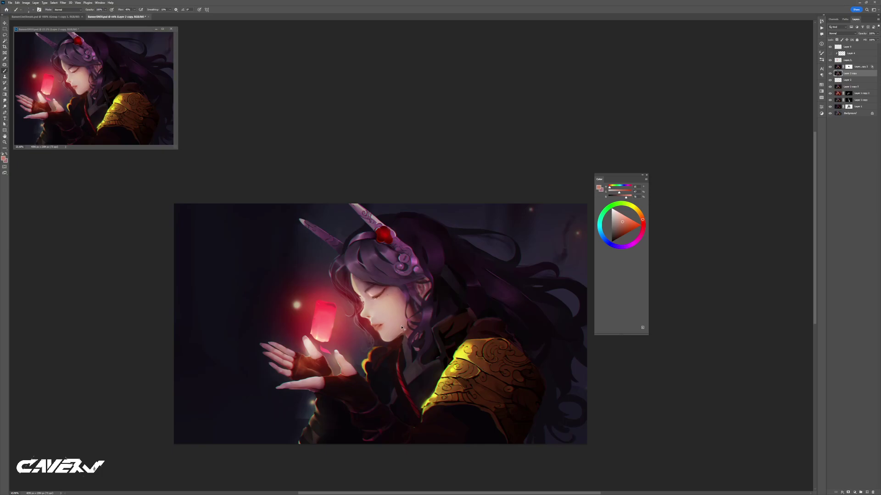
pyautogui.moveTo(358, 324)
pyautogui.mouseDown()
pyautogui.moveTo(299, 325)
pyautogui.moveTo(350, 324)
pyautogui.mouseUp()
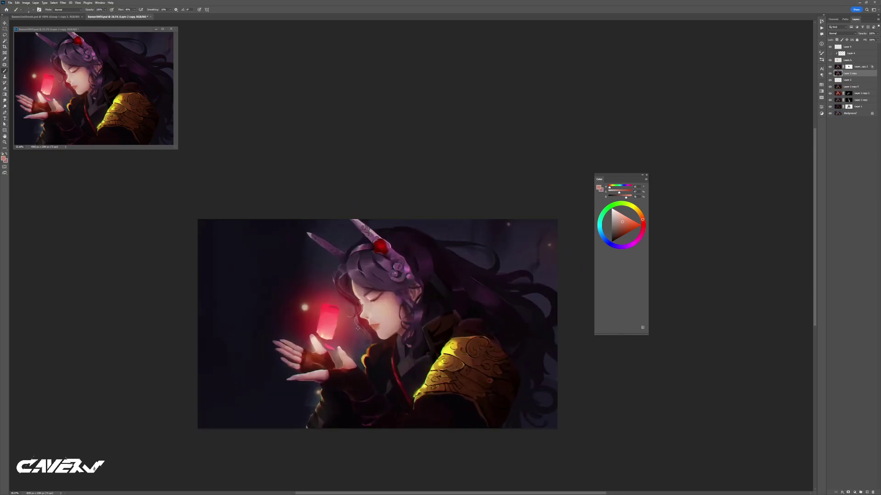
pyautogui.scroll(-5, 361, 324)
pyautogui.scroll(4, 324, 344)
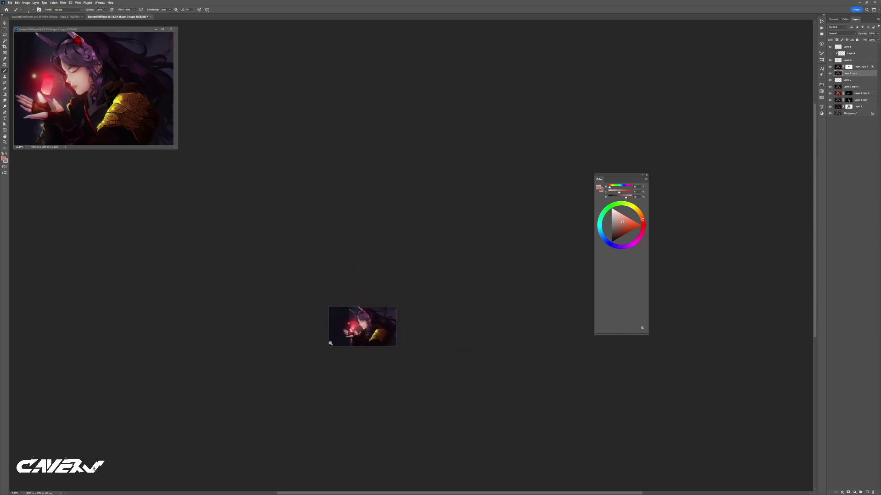
pyautogui.moveTo(352, 337); pyautogui.dragTo(386, 335)
pyautogui.press('v')
pyautogui.press('l')
pyautogui.keyDown('ctrl'); pyautogui.click(336, 319); pyautogui.keyUp('ctrl')
pyautogui.hotkey('ctrl', 'm')
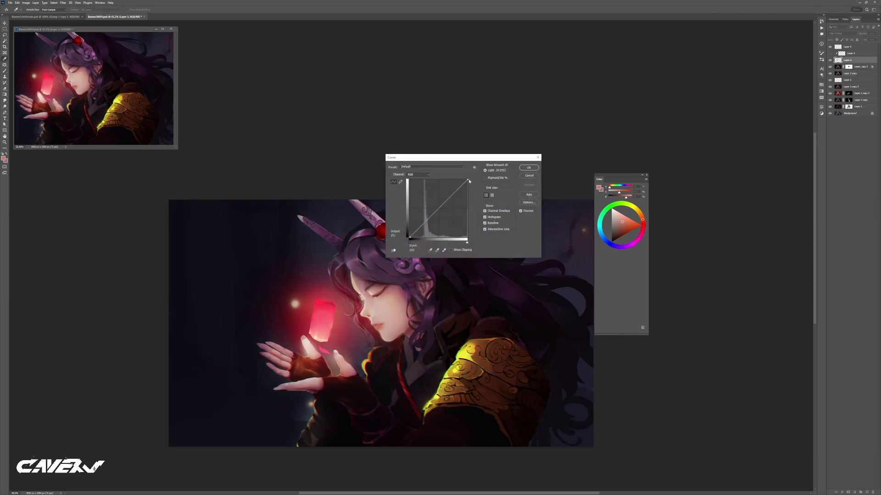
pyautogui.moveTo(438, 209)
pyautogui.mouseDown()
pyautogui.moveTo(442, 222)
pyautogui.moveTo(441, 212)
pyautogui.mouseUp()
pyautogui.press('Return')
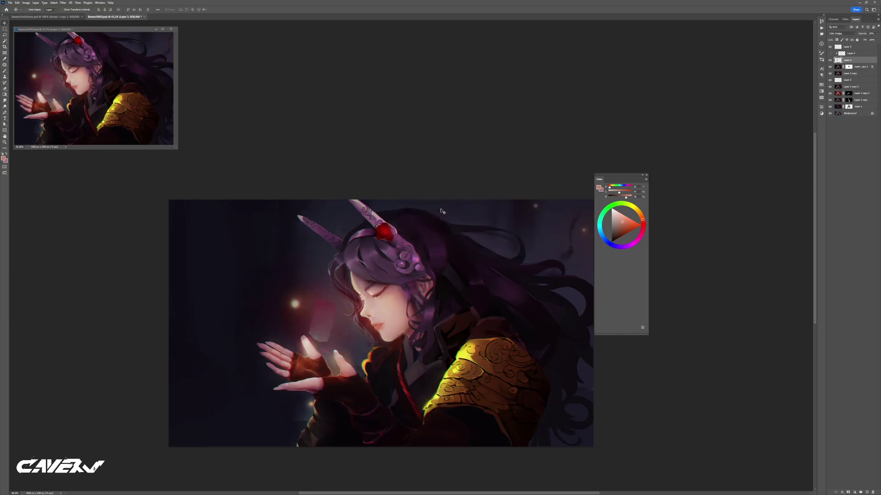
pyautogui.press('8')
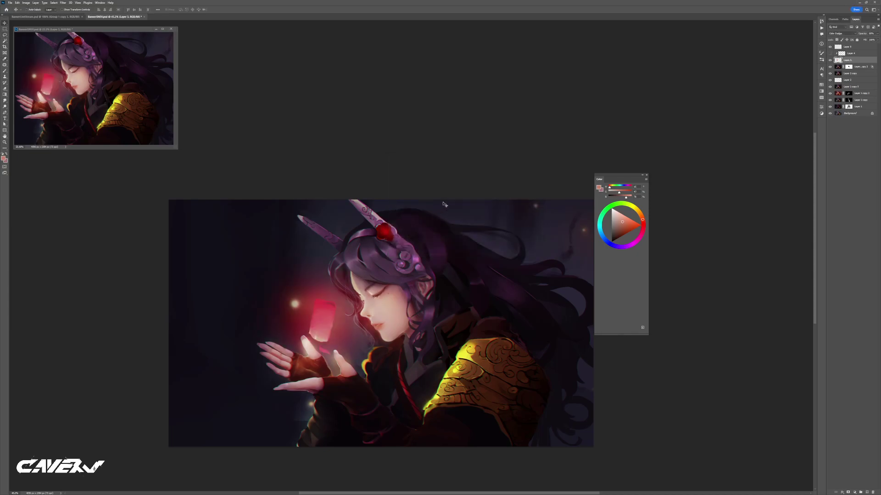
# Add a new empty layer and move it to the top of the layer stack
pyautogui.moveTo(360, 341); pyautogui.dragTo(376, 384)
pyautogui.hotkey('ctrl', 'shift', 'alt', 'n')
pyautogui.moveTo(220, 264); pyautogui.dragTo(291, 274)
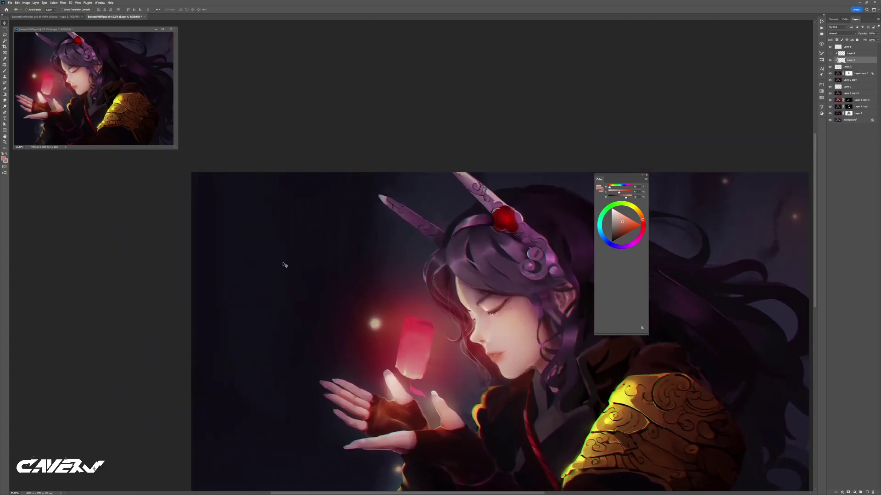
pyautogui.hotkey('ctrl', ']')
pyautogui.hotkey('ctrl', ']')
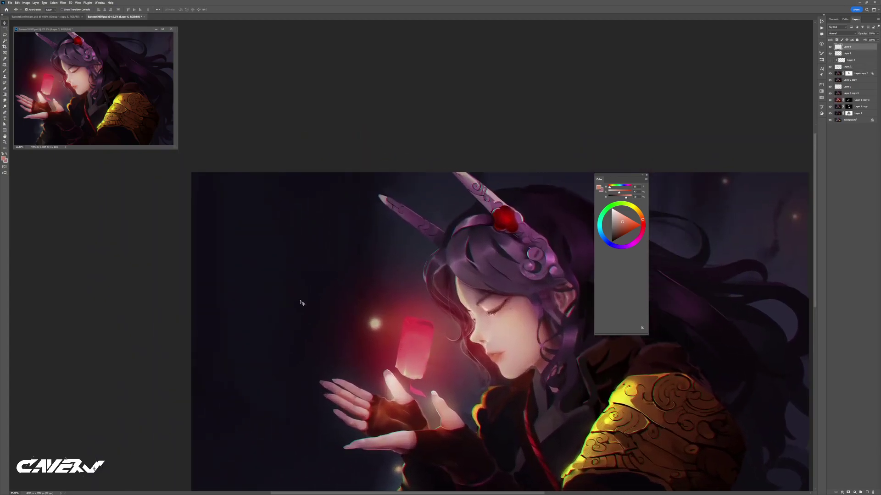
pyautogui.press('b')
pyautogui.moveTo(294, 220)
pyautogui.mouseDown()
pyautogui.moveTo(264, 256)
pyautogui.moveTo(306, 284)
pyautogui.mouseUp()
pyautogui.hotkey('ctrl', 'z')
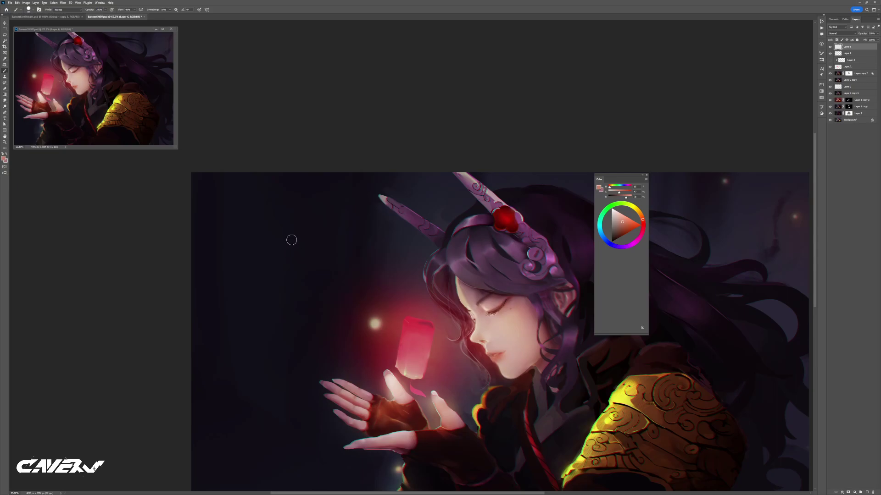
pyautogui.moveTo(258, 252); pyautogui.dragTo(297, 228)
pyautogui.hotkey('ctrl', 'z')
pyautogui.moveTo(254, 205); pyautogui.dragTo(281, 238)
pyautogui.hotkey('ctrl', 'z')
pyautogui.moveTo(264, 196)
pyautogui.mouseDown()
pyautogui.moveTo(252, 240)
pyautogui.moveTo(278, 227)
pyautogui.moveTo(286, 277)
pyautogui.moveTo(326, 212)
pyautogui.mouseUp()
pyautogui.hotkey('ctrl', 'z')
pyautogui.moveTo(336, 251); pyautogui.dragTo(332, 265)
pyautogui.moveTo(344, 236); pyautogui.dragTo(360, 263)
pyautogui.moveTo(396, 205)
pyautogui.mouseDown()
pyautogui.moveTo(374, 262)
pyautogui.moveTo(399, 271)
pyautogui.mouseUp()
pyautogui.moveTo(346, 209); pyautogui.dragTo(358, 216)
pyautogui.moveTo(304, 305)
pyautogui.mouseDown()
pyautogui.moveTo(291, 299)
pyautogui.moveTo(259, 315)
pyautogui.moveTo(338, 301)
pyautogui.moveTo(317, 314)
pyautogui.moveTo(335, 300)
pyautogui.moveTo(299, 313)
pyautogui.moveTo(345, 316)
pyautogui.mouseUp()
pyautogui.hotkey('ctrl', 'z')
pyautogui.hotkey('ctrl', 'z')
pyautogui.hotkey('ctrl', 'z')
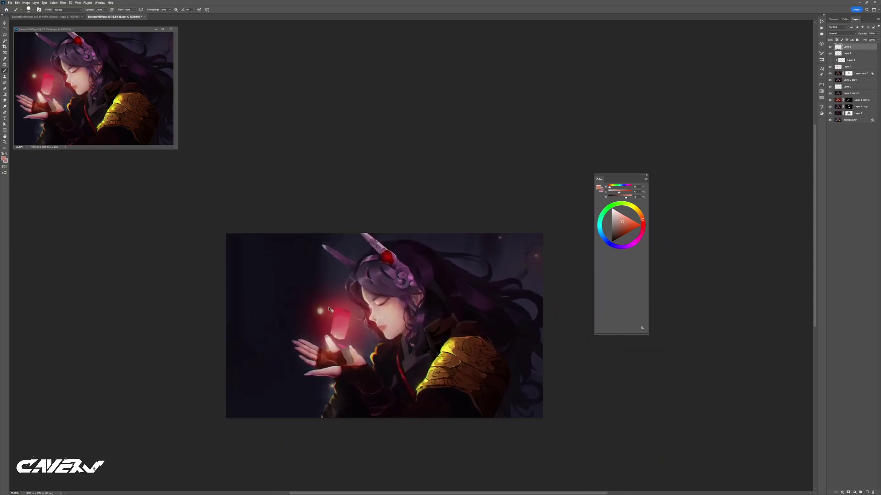
# Paint one large and several small yellow spots around the character on a new layer, sampling the colour from the gold shoulder armour
pyautogui.hotkey('ctrl', 'shift', 'alt', 'n')
pyautogui.moveTo(415, 330); pyautogui.dragTo(348, 315)
pyautogui.keyDown('alt'); pyautogui.click(382, 334); pyautogui.keyUp('alt')
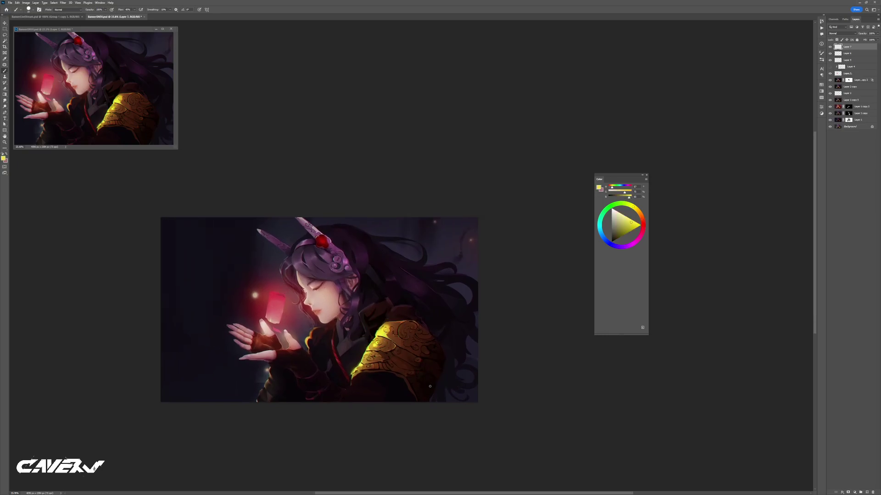
pyautogui.click(194, 384)
pyautogui.keyDown('alt'); pyautogui.rightClick(424, 312); pyautogui.keyUp('alt')
pyautogui.moveTo(422, 286); pyautogui.dragTo(455, 288)
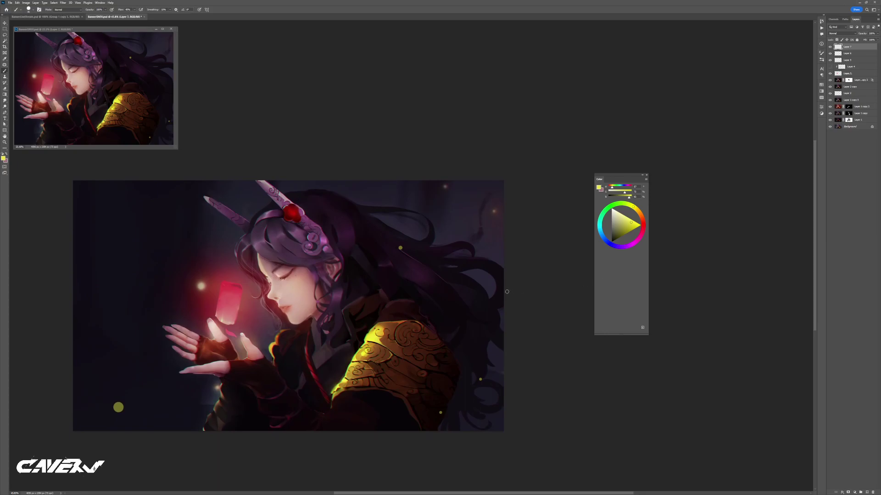
# Add an Outer Glow effect to the yellow spots' layer and increase its spread
pyautogui.press('l')
pyautogui.rightClick(488, 337)
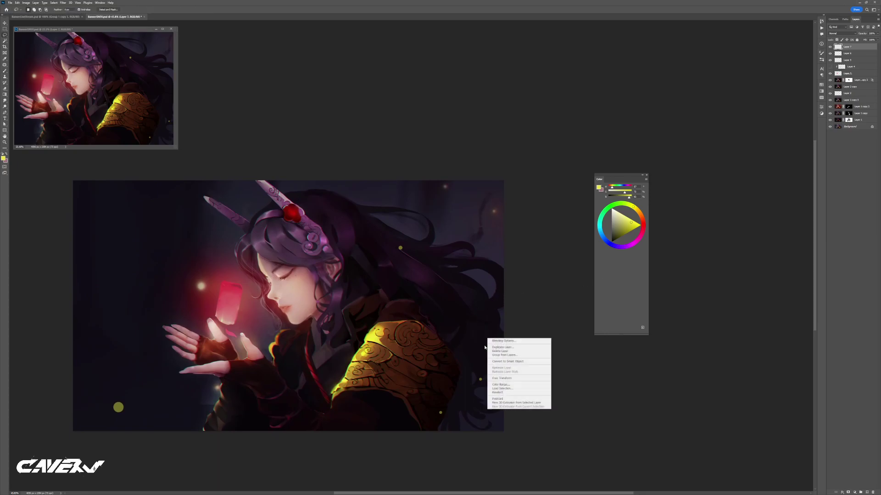
pyautogui.click(517, 339)
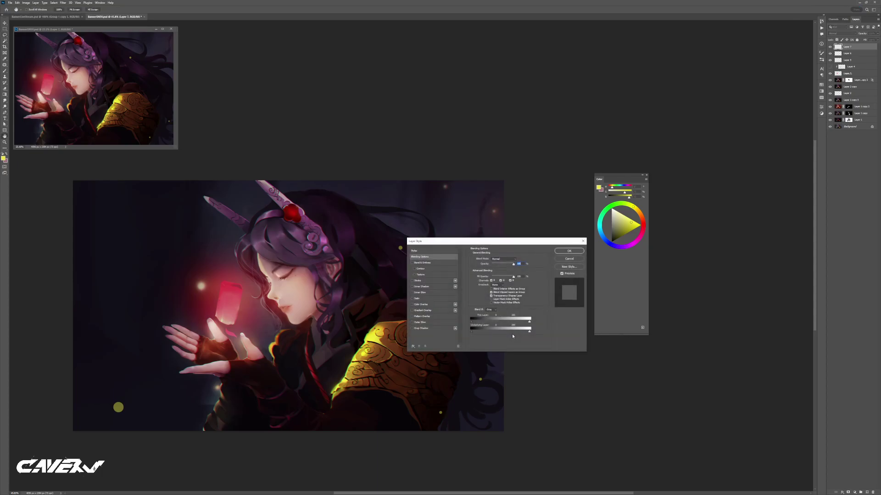
pyautogui.click(412, 322)
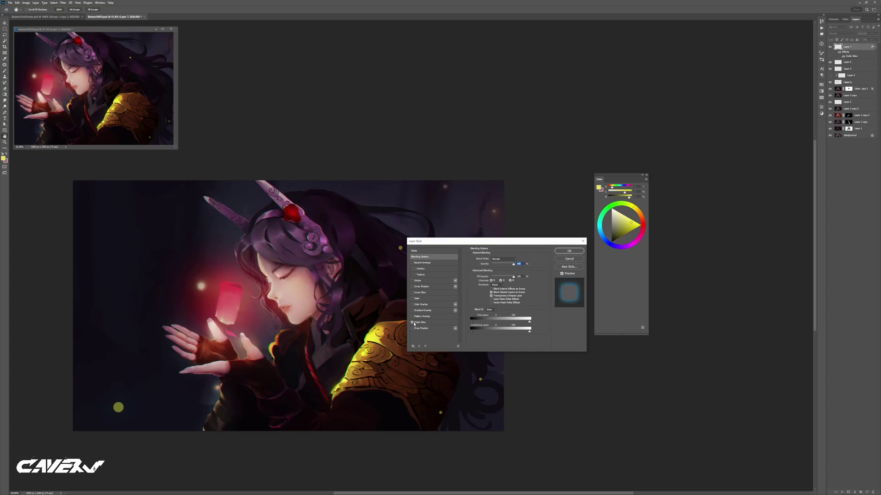
pyautogui.click(438, 324)
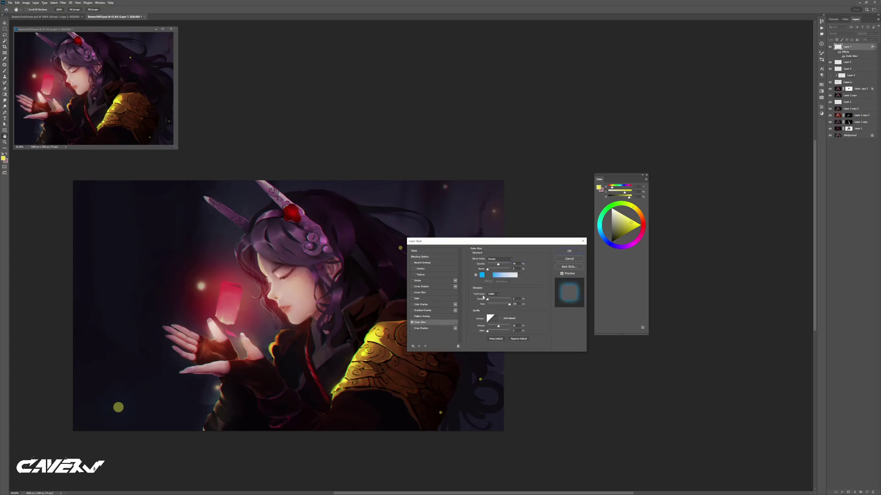
pyautogui.moveTo(488, 300); pyautogui.dragTo(498, 301)
# Change the Outer Glow colour to golden yellow, then lower its opacity and spread and apply the layer style
pyautogui.click(482, 275)
pyautogui.click(553, 161)
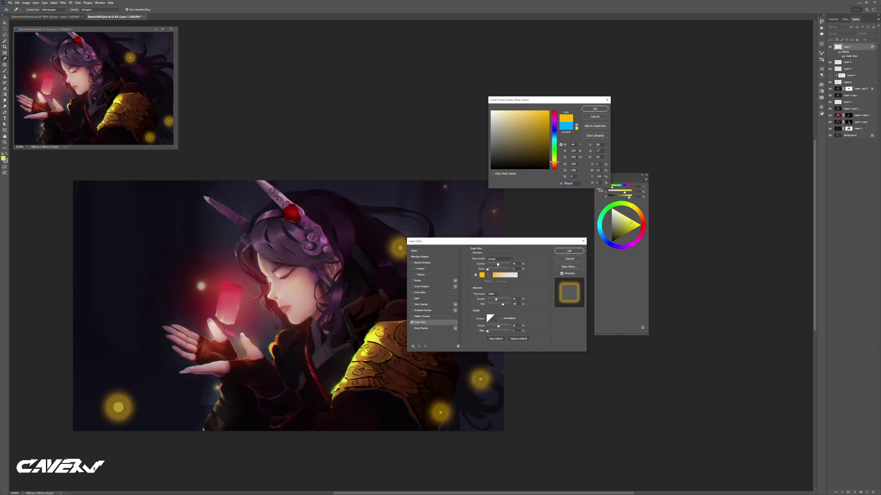
pyautogui.click(592, 110)
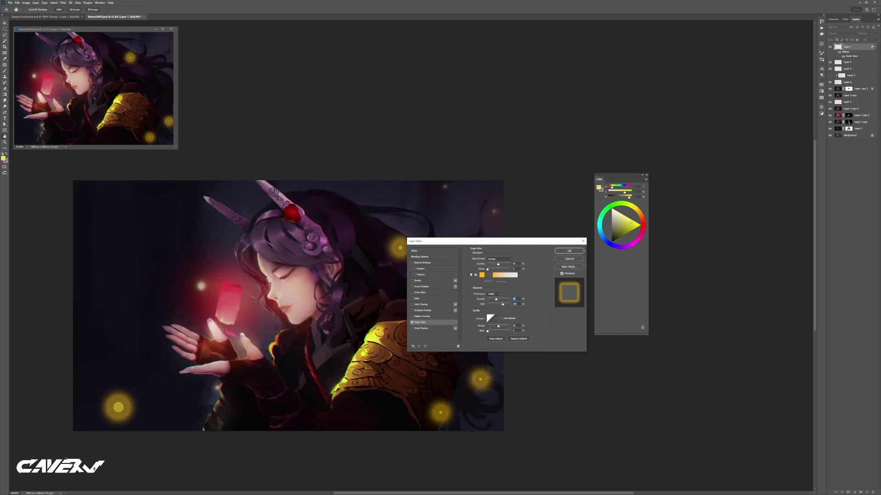
pyautogui.moveTo(498, 265); pyautogui.dragTo(490, 265)
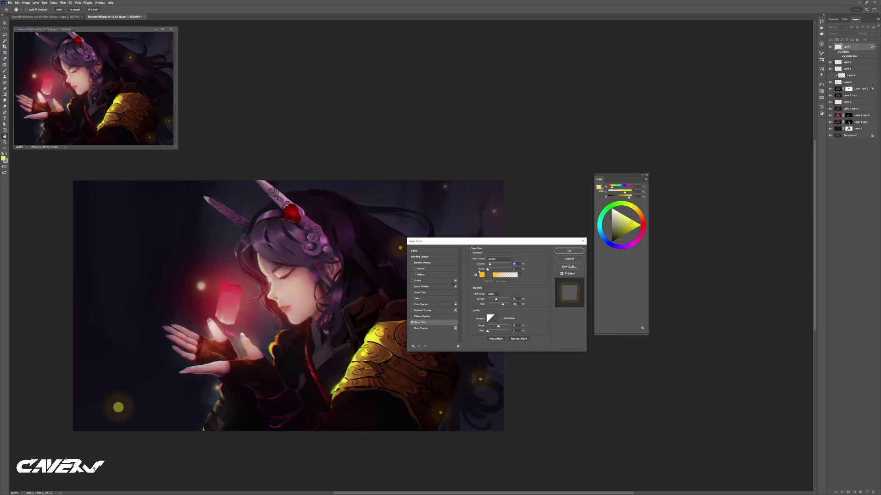
pyautogui.moveTo(496, 300); pyautogui.dragTo(495, 300)
pyautogui.moveTo(496, 301); pyautogui.dragTo(492, 300)
pyautogui.click(573, 260)
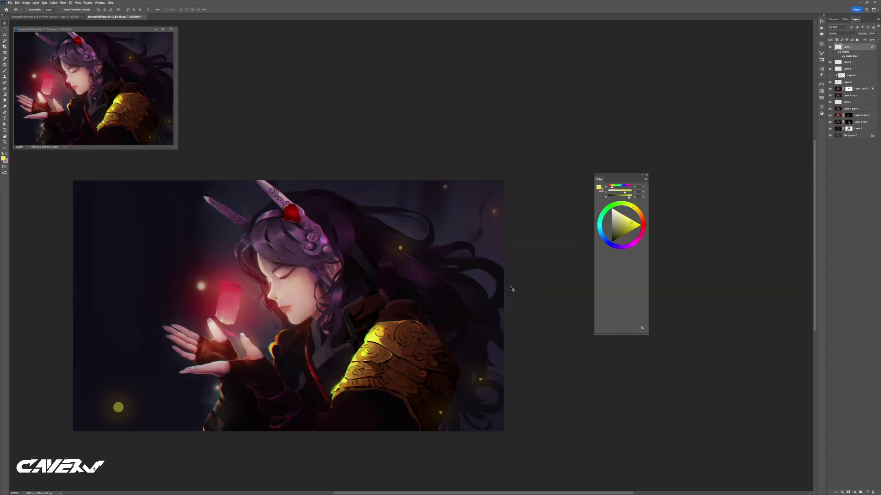
# Duplicate the glowing spots' layer in Color Dodge mode and adjust the copy with Curves
pyautogui.hotkey('ctrl', 'j')
pyautogui.hotkey('alt', 'shift', 'd')
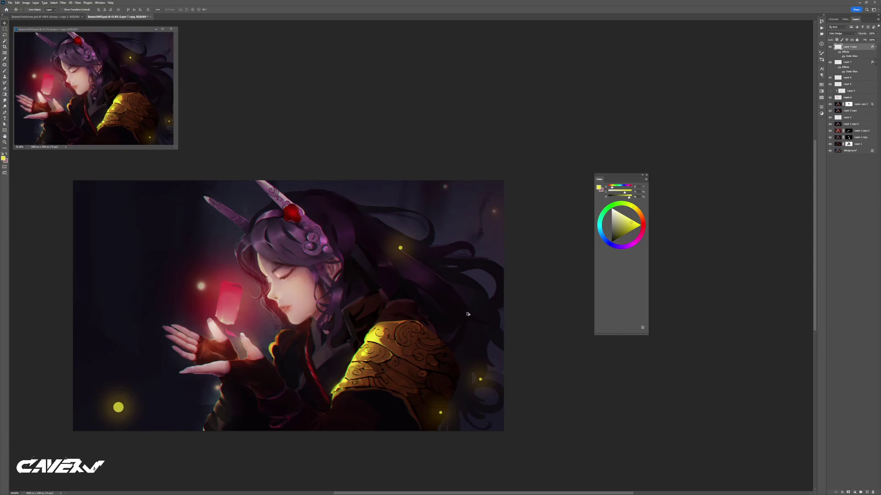
pyautogui.hotkey('ctrl', 'm')
pyautogui.moveTo(441, 206); pyautogui.dragTo(439, 195)
pyautogui.press('Return')
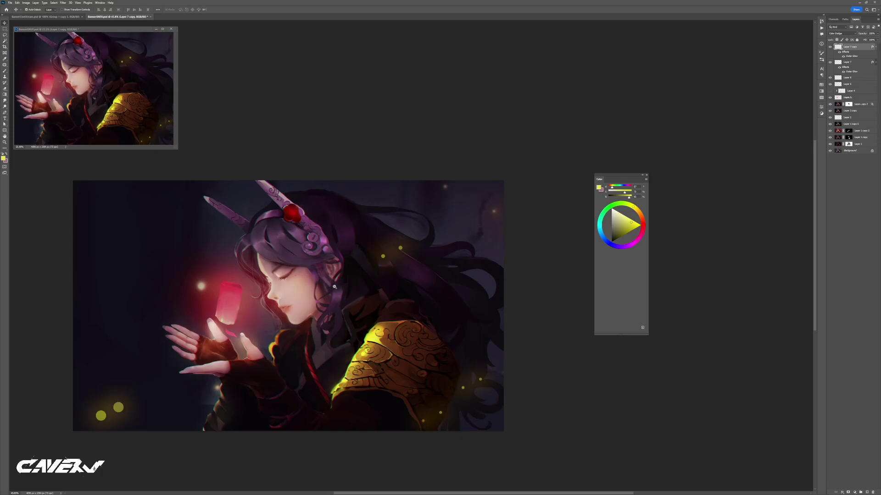
# Realign the duplicated spots with the originals and erase around the spot over the hair, leaving a small bright core
pyautogui.moveTo(387, 268)
pyautogui.mouseDown()
pyautogui.moveTo(326, 268)
pyautogui.moveTo(399, 268)
pyautogui.mouseUp()
pyautogui.moveTo(446, 211); pyautogui.dragTo(304, 326)
pyautogui.moveTo(341, 297); pyautogui.dragTo(356, 296)
pyautogui.moveTo(388, 268); pyautogui.dragTo(348, 322)
pyautogui.press('e')
pyautogui.moveTo(297, 295)
pyautogui.mouseDown()
pyautogui.moveTo(249, 303)
pyautogui.moveTo(234, 326)
pyautogui.mouseUp()
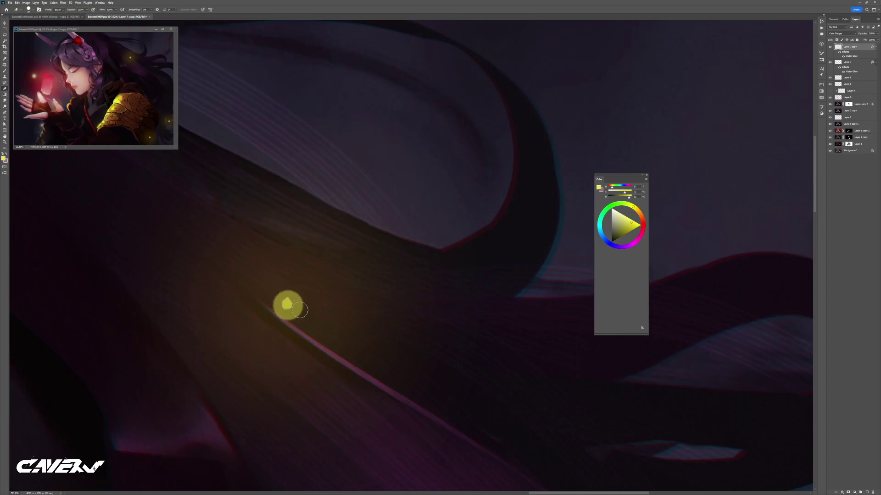
# Try filling in the bright core of the spot over the hair with a paler yellow brush
pyautogui.press('b')
pyautogui.click(622, 214)
pyautogui.moveTo(291, 299); pyautogui.dragTo(275, 299)
pyautogui.click(288, 304)
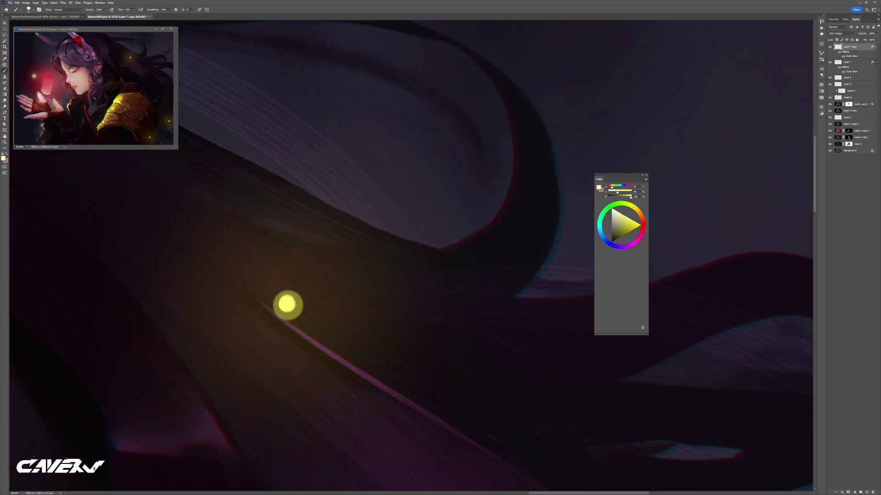
# Try adding a wider glow around the spot over the hair with a soft round brush, and undo the strokes
pyautogui.moveTo(262, 340); pyautogui.dragTo(264, 256)
pyautogui.rightClick(252, 255)
pyautogui.click(359, 313)
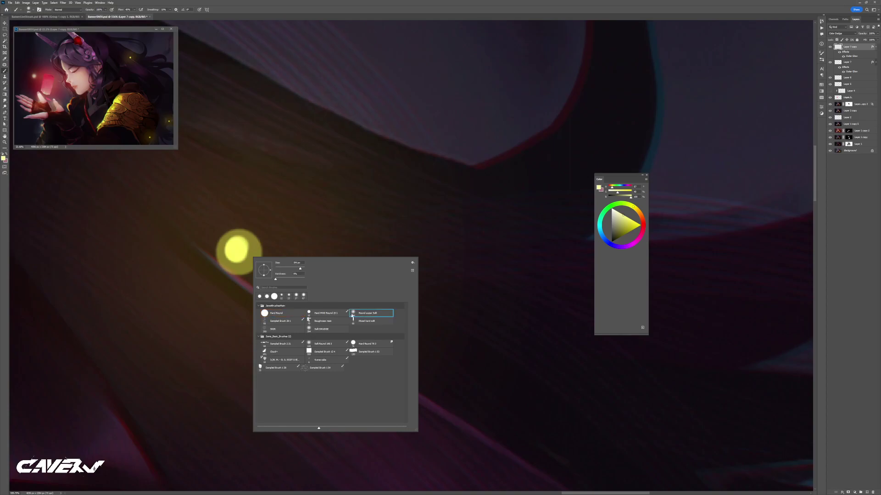
pyautogui.click(214, 275)
pyautogui.moveTo(230, 281); pyautogui.dragTo(183, 275)
pyautogui.moveTo(258, 283)
pyautogui.mouseDown()
pyautogui.moveTo(153, 283)
pyautogui.moveTo(226, 264)
pyautogui.moveTo(163, 276)
pyautogui.mouseUp()
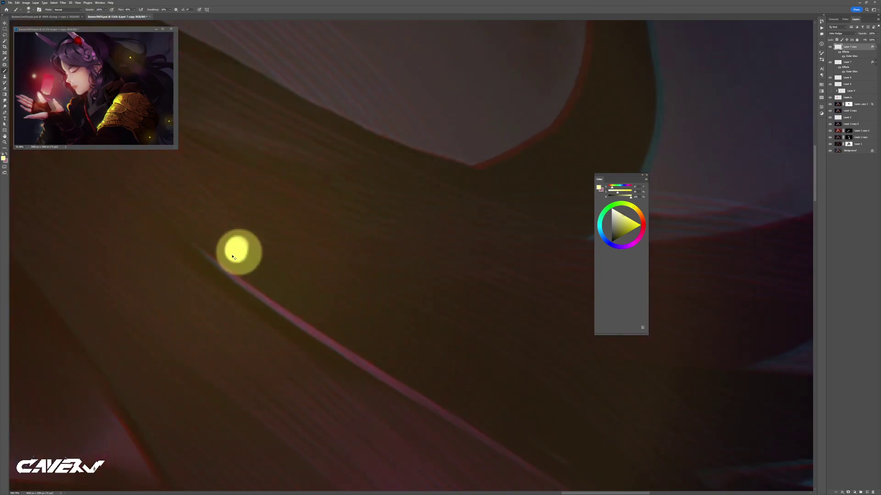
pyautogui.hotkey('ctrl', 'z')
pyautogui.moveTo(237, 255); pyautogui.dragTo(201, 258)
pyautogui.hotkey('ctrl', 'z')
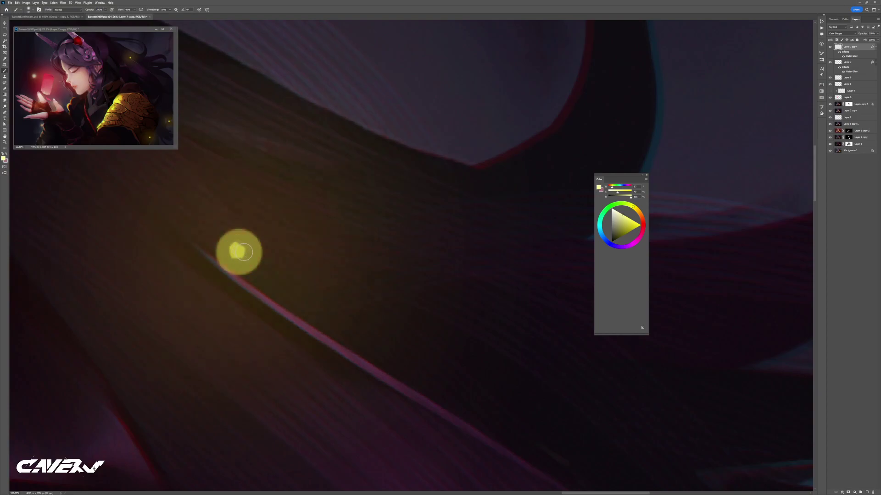
# Replace the erased copy of the glowing spots' layer with a fresh duplicate set to Color Dodge
pyautogui.press('Delete')
pyautogui.press('Delete')
pyautogui.hotkey('ctrl', 'z')
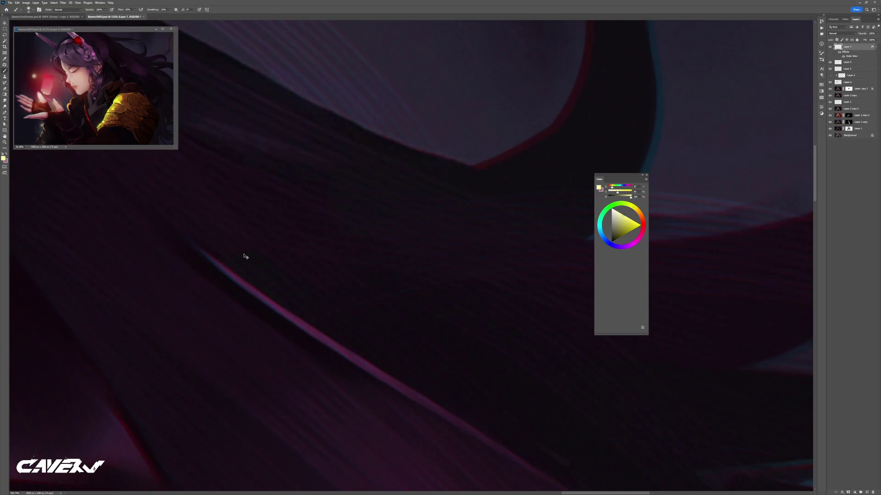
pyautogui.hotkey('ctrl', 'shift', 'z')
pyautogui.hotkey('ctrl', 'shift', 'z')
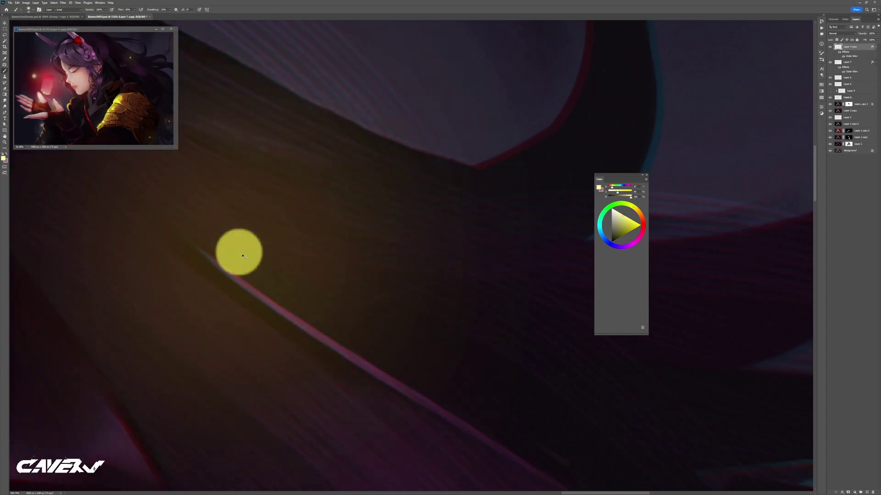
pyautogui.press('v')
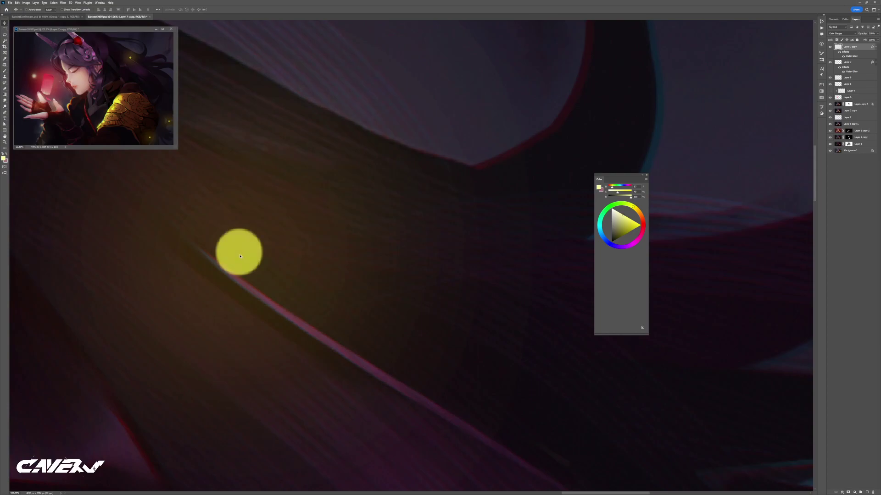
# Brighten the centres of the yellow spots over the hair and near the shoulder armour with a near-white brush
pyautogui.press('b')
pyautogui.click(240, 255)
pyautogui.moveTo(304, 299); pyautogui.dragTo(183, 321)
pyautogui.moveTo(361, 395); pyautogui.dragTo(399, 311)
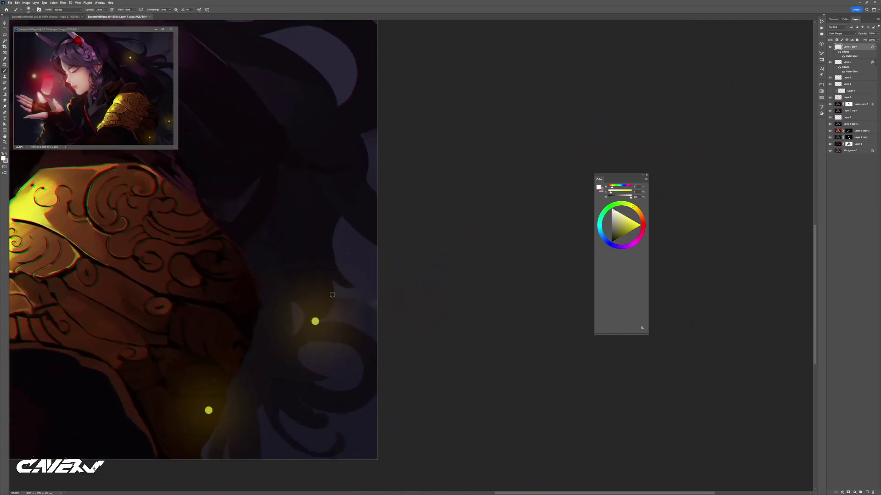
pyautogui.scroll(4, 313, 321)
pyautogui.moveTo(308, 304); pyautogui.dragTo(488, 130)
pyautogui.click(196, 399)
# Paint a soft white core into the large yellow spot in the artwork's lower-left corner
pyautogui.moveTo(252, 354); pyautogui.dragTo(207, 353)
pyautogui.moveTo(251, 354)
pyautogui.mouseDown()
pyautogui.moveTo(450, 308)
pyautogui.moveTo(601, 298)
pyautogui.mouseUp()
pyautogui.moveTo(347, 334)
pyautogui.mouseDown()
pyautogui.moveTo(458, 353)
pyautogui.moveTo(633, 355)
pyautogui.mouseUp()
pyautogui.moveTo(196, 322); pyautogui.dragTo(299, 322)
pyautogui.moveTo(173, 304)
pyautogui.mouseDown()
pyautogui.moveTo(184, 298)
pyautogui.moveTo(172, 285)
pyautogui.moveTo(191, 305)
pyautogui.moveTo(151, 312)
pyautogui.mouseUp()
# Try deleting a lassoed part of the large lower-left spot's bright copy
pyautogui.press('l')
pyautogui.moveTo(186, 238)
pyautogui.mouseDown()
pyautogui.moveTo(150, 284)
pyautogui.moveTo(211, 312)
pyautogui.mouseUp()
pyautogui.press('Delete')
pyautogui.hotkey('ctrl', 'z')
pyautogui.hotkey('ctrl', 'd')
# Lasso a diagonal section across the large lower-left spot and erase its brightness there
pyautogui.moveTo(161, 297)
pyautogui.mouseDown()
pyautogui.moveTo(221, 271)
pyautogui.moveTo(191, 237)
pyautogui.mouseUp()
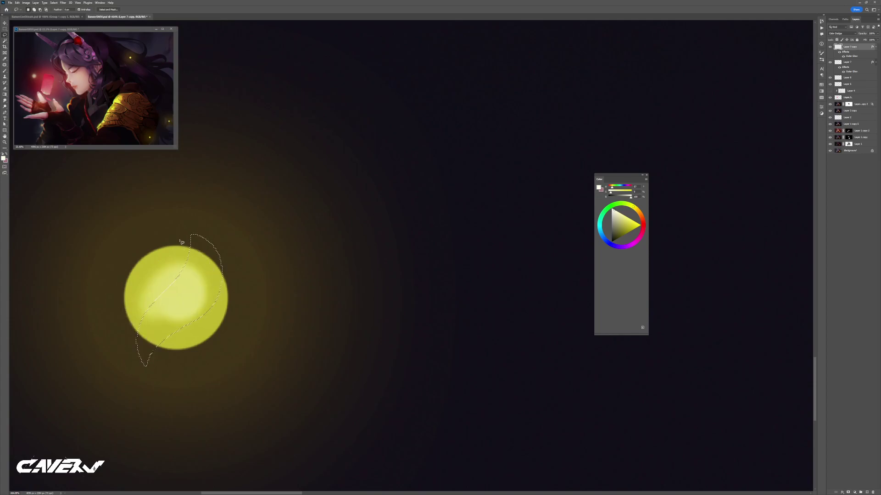
pyautogui.press('e')
pyautogui.moveTo(205, 304); pyautogui.dragTo(250, 309)
pyautogui.moveTo(213, 306)
pyautogui.mouseDown()
pyautogui.moveTo(172, 353)
pyautogui.moveTo(213, 246)
pyautogui.mouseUp()
pyautogui.moveTo(200, 334); pyautogui.dragTo(154, 352)
pyautogui.scroll(-3, 155, 352)
pyautogui.scroll(2, 149, 356)
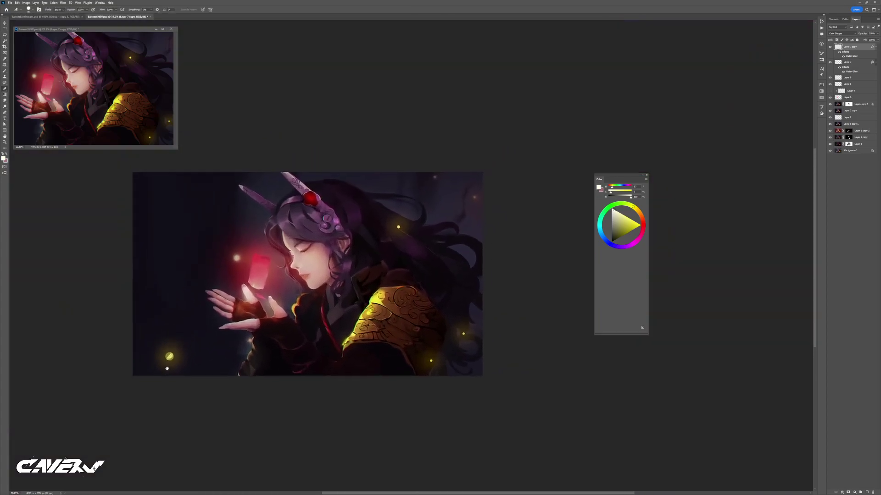
pyautogui.moveTo(313, 326)
pyautogui.mouseDown()
pyautogui.moveTo(280, 334)
pyautogui.moveTo(300, 335)
pyautogui.mouseUp()
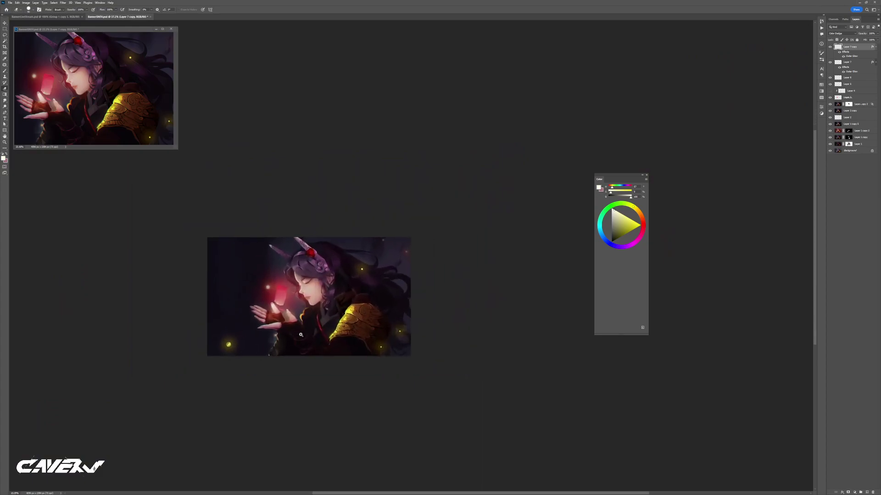
# Paint soft light over the dark lower part of the shoulder armour on a new layer at 30% opacity
pyautogui.scroll(8, 300, 335)
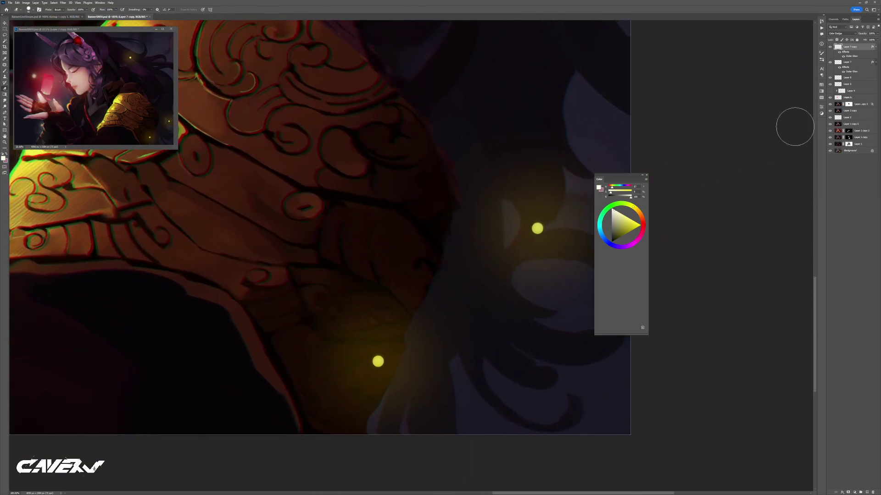
pyautogui.hotkey('ctrl', 'shift', 'alt', 'n')
pyautogui.press('b')
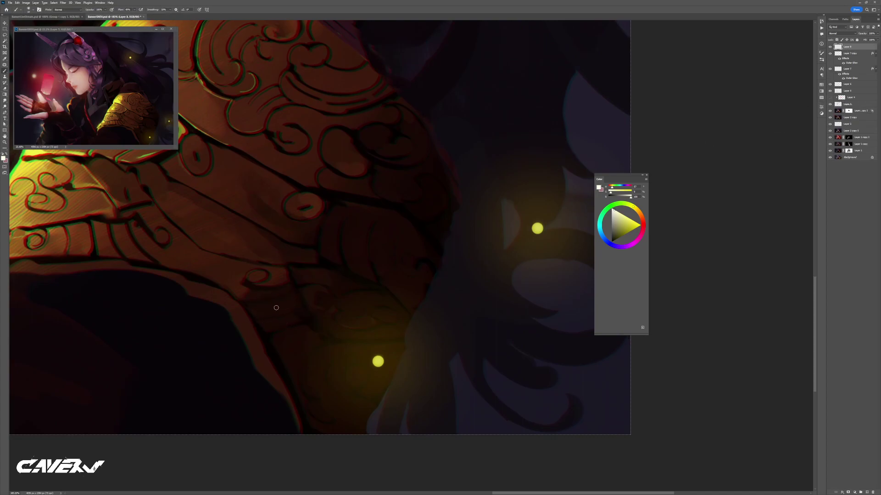
pyautogui.press('v')
pyautogui.press('b')
pyautogui.moveTo(278, 316)
pyautogui.mouseDown()
pyautogui.moveTo(269, 308)
pyautogui.moveTo(299, 289)
pyautogui.moveTo(336, 286)
pyautogui.moveTo(322, 275)
pyautogui.moveTo(275, 305)
pyautogui.moveTo(282, 357)
pyautogui.mouseUp()
pyautogui.keyDown('alt'); pyautogui.rightClick(303, 350); pyautogui.keyUp('alt')
pyautogui.moveTo(307, 321)
pyautogui.mouseDown()
pyautogui.moveTo(298, 358)
pyautogui.moveTo(323, 419)
pyautogui.moveTo(339, 298)
pyautogui.moveTo(318, 279)
pyautogui.moveTo(290, 350)
pyautogui.moveTo(315, 343)
pyautogui.mouseUp()
pyautogui.press('v')
pyautogui.press('3')
pyautogui.press('b')
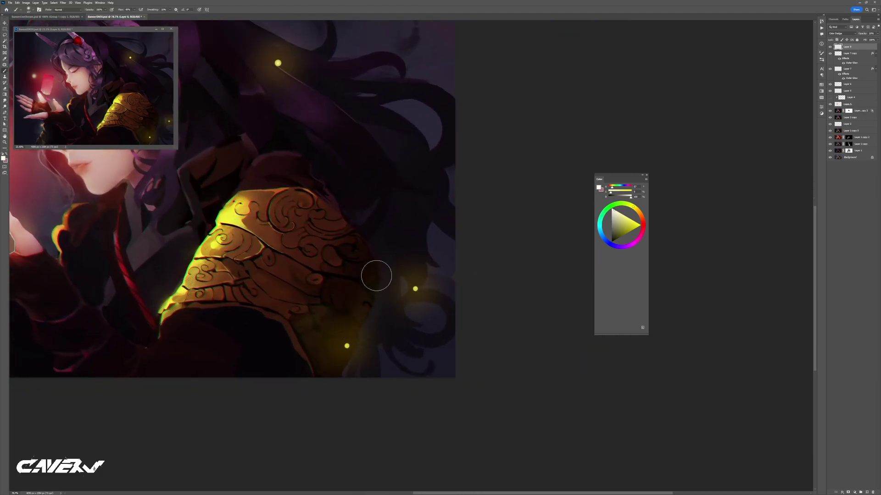
# Erase and smudge the edges of the new Color Dodge glow on the shoulder armour, then save the document
pyautogui.press('e')
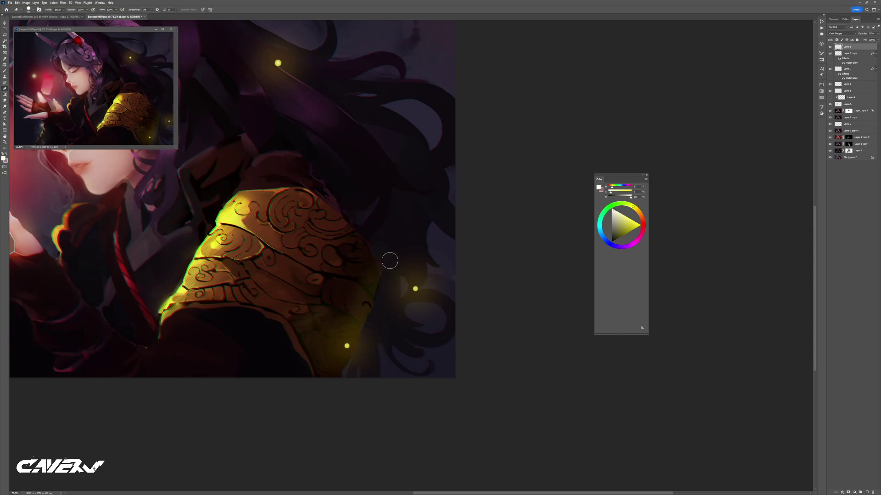
pyautogui.moveTo(378, 314); pyautogui.dragTo(345, 338)
pyautogui.moveTo(392, 320)
pyautogui.mouseDown()
pyautogui.moveTo(407, 305)
pyautogui.moveTo(370, 309)
pyautogui.moveTo(378, 309)
pyautogui.mouseUp()
pyautogui.moveTo(355, 306)
pyautogui.mouseDown()
pyautogui.moveTo(340, 307)
pyautogui.moveTo(344, 298)
pyautogui.moveTo(352, 311)
pyautogui.mouseUp()
pyautogui.press('r')
pyautogui.press('b')
pyautogui.press('r')
pyautogui.moveTo(370, 293); pyautogui.dragTo(337, 314)
pyautogui.keyDown('alt'); pyautogui.scroll(-5, 374, 317); pyautogui.keyUp('alt')
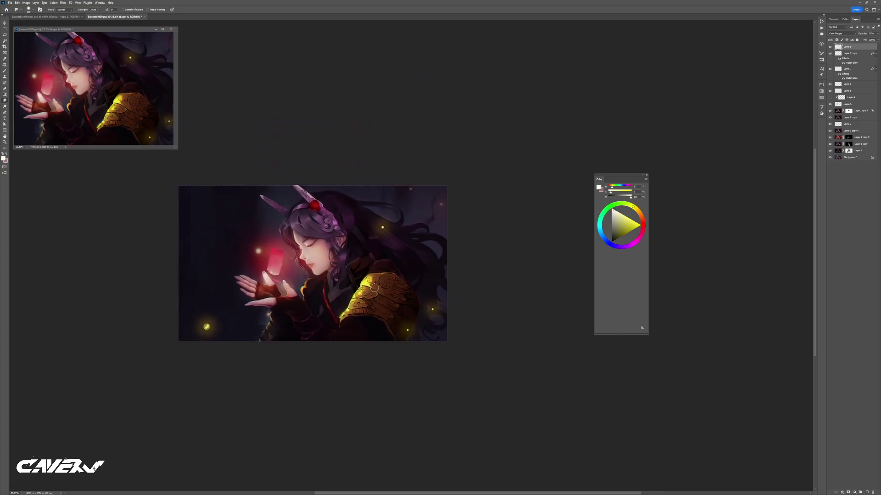
pyautogui.hotkey('ctrl', 's')
# Add the text "1" in the artwork's upper-left area and scale it up to title size
pyautogui.moveTo(205, 229); pyautogui.dragTo(254, 253)
pyautogui.press('t')
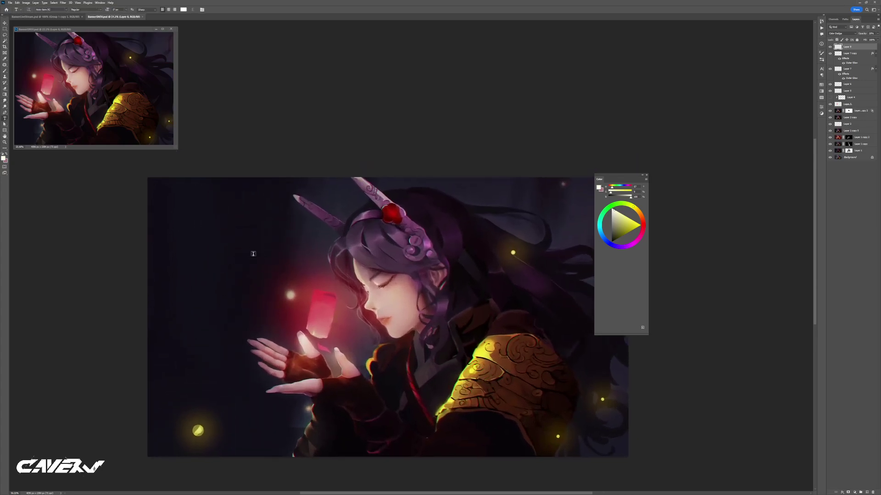
pyautogui.click(222, 237)
pyautogui.write('1')
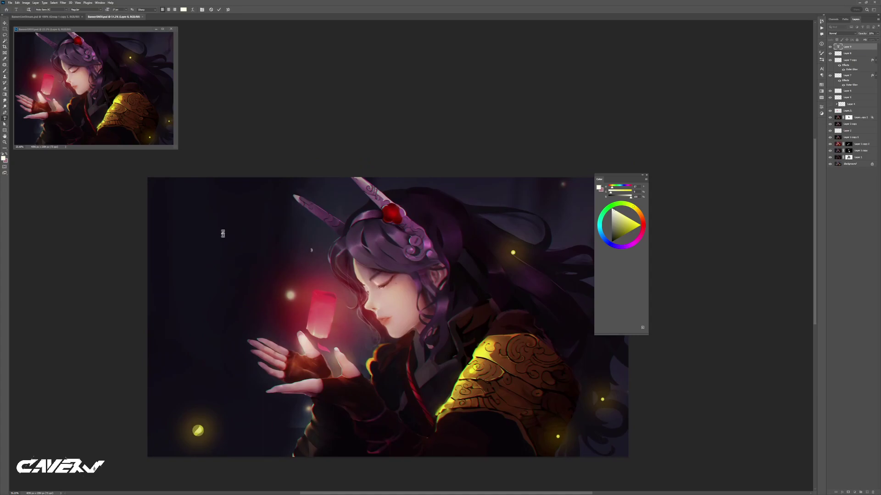
pyautogui.moveTo(225, 232); pyautogui.dragTo(267, 199)
pyautogui.press('Return')
pyautogui.moveTo(228, 221)
pyautogui.mouseDown()
pyautogui.moveTo(229, 238)
pyautogui.moveTo(224, 234)
pyautogui.mouseUp()
# Complete the title to read "1YEAR" in all caps and shift it slightly to the left
pyautogui.press('t')
pyautogui.click(225, 226)
pyautogui.write('year')
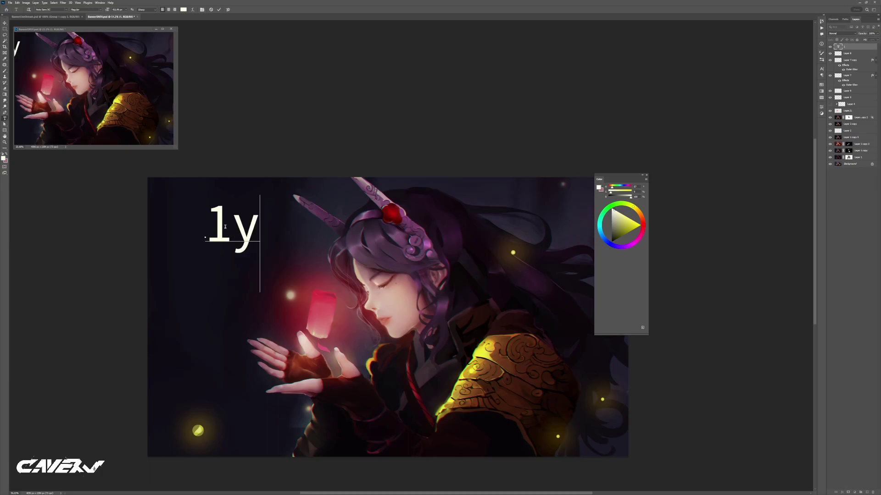
pyautogui.hotkey('ctrl', 'a')
pyautogui.hotkey('ctrl', 'shift', 'k')
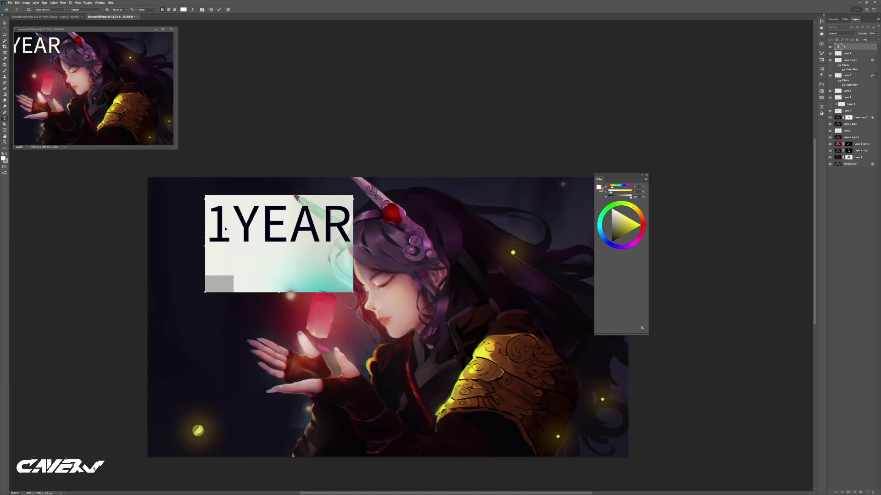
pyautogui.hotkey('ctrl', 'Return')
pyautogui.press('v')
pyautogui.moveTo(243, 234); pyautogui.dragTo(226, 235)
pyautogui.scroll(-5, 225, 238)
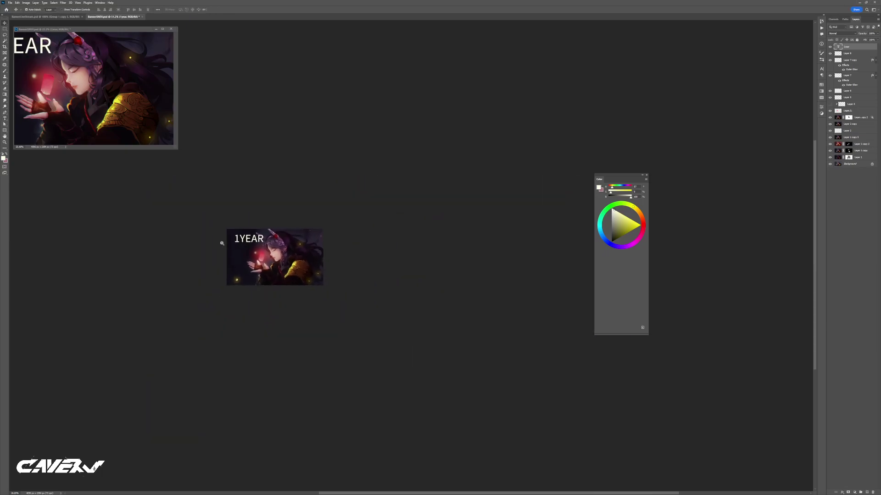
pyautogui.scroll(4, 224, 241)
# Preview different fonts on the 1YEAR title and apply the Lobster font
pyautogui.press('t')
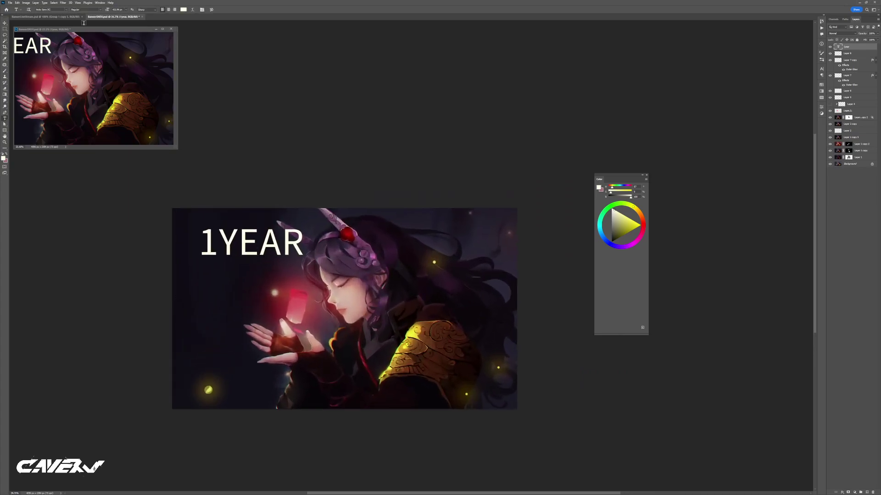
pyautogui.click(65, 10)
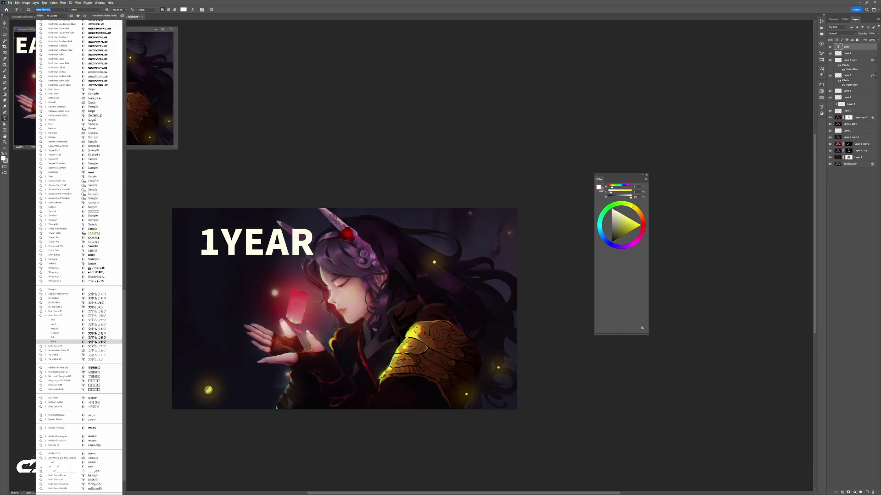
pyautogui.scroll(-2, 92, 349)
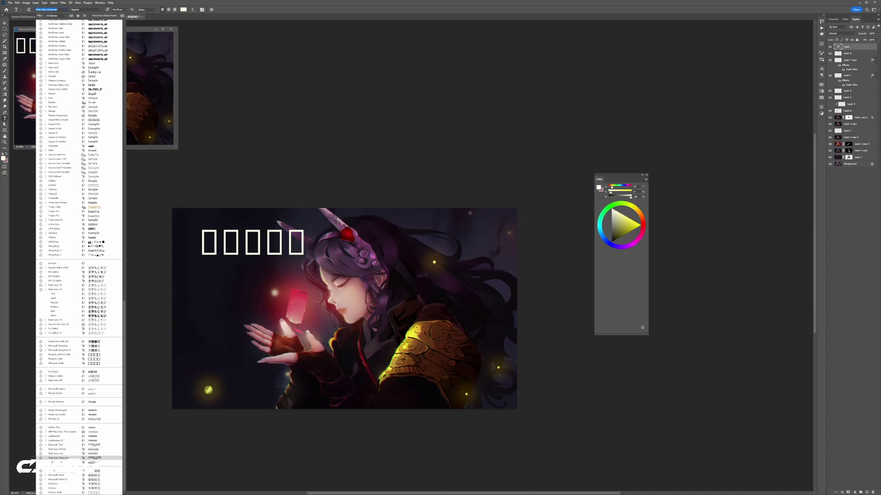
pyautogui.scroll(8, 96, 389)
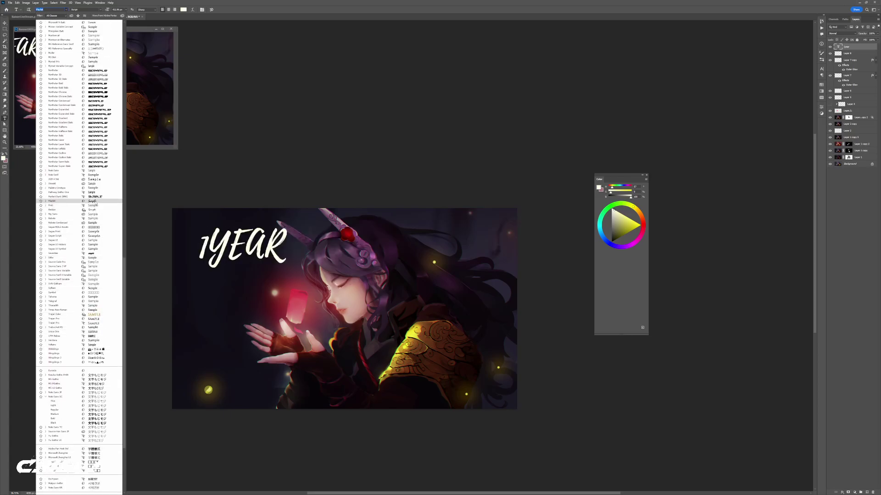
pyautogui.scroll(2, 96, 204)
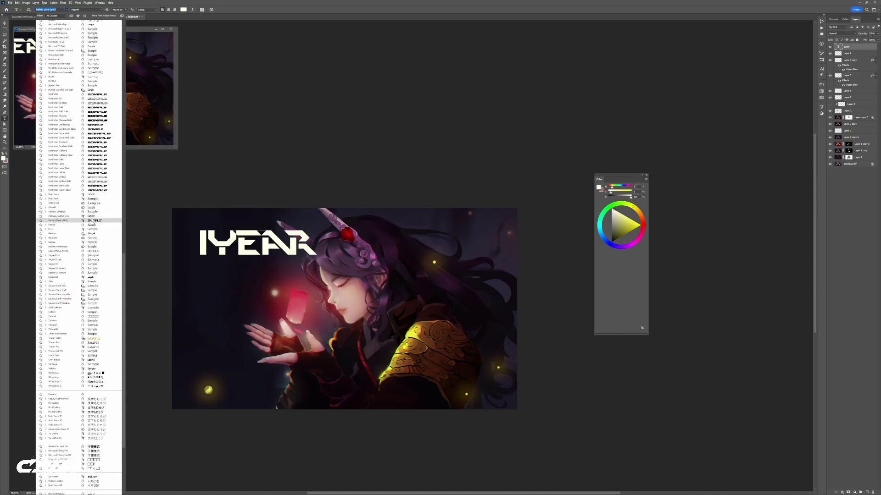
pyautogui.scroll(1, 92, 225)
pyautogui.scroll(8, 89, 220)
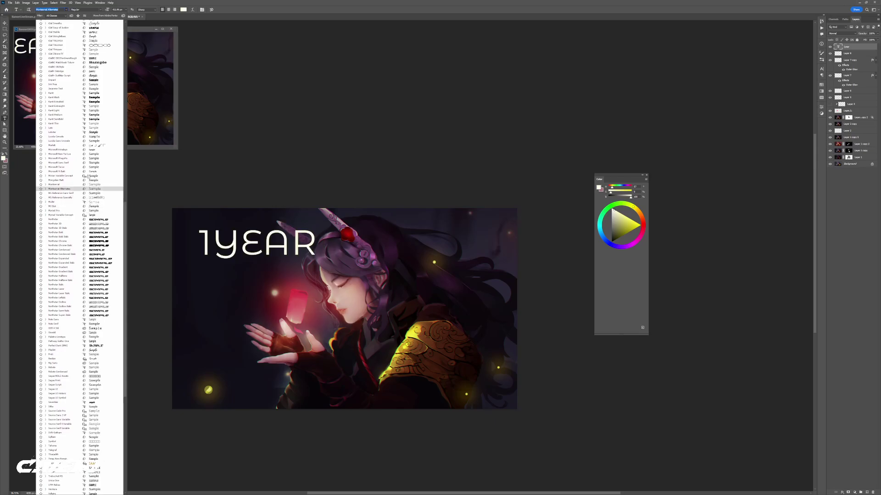
pyautogui.scroll(1, 90, 136)
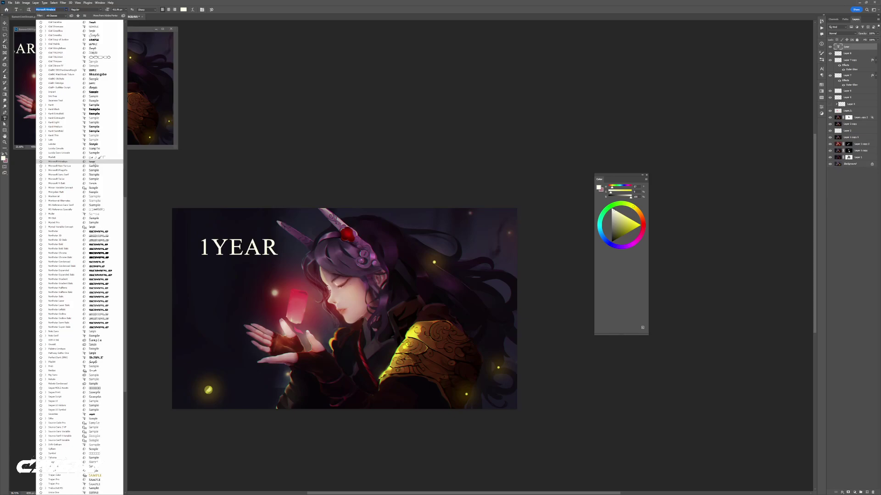
pyautogui.click(96, 145)
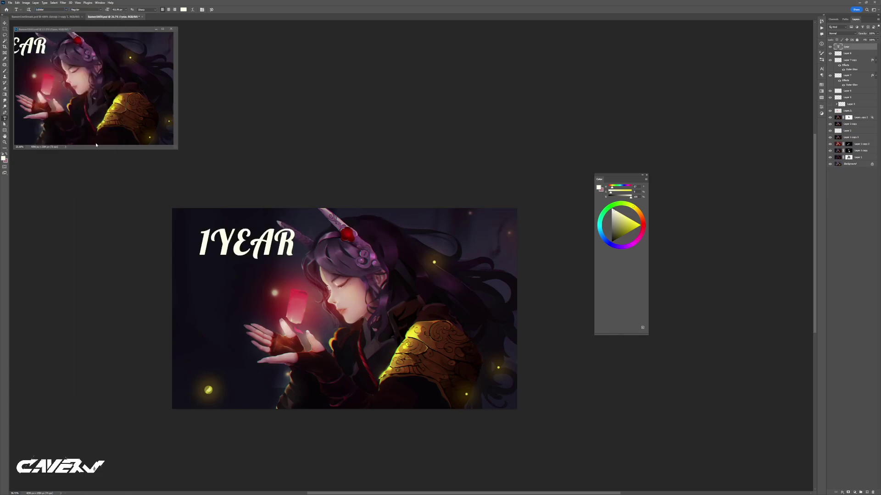
# Duplicate the 1YEAR title and place the copy directly below the original
pyautogui.click(270, 267)
pyautogui.press('Escape')
pyautogui.hotkey('ctrl', 'z')
pyautogui.moveTo(229, 263); pyautogui.dragTo(247, 264)
pyautogui.press('v')
pyautogui.moveTo(264, 249); pyautogui.dragTo(263, 334)
# Change the lower 1YEAR copy to a bold rounded script font with a looping Y
pyautogui.press('t')
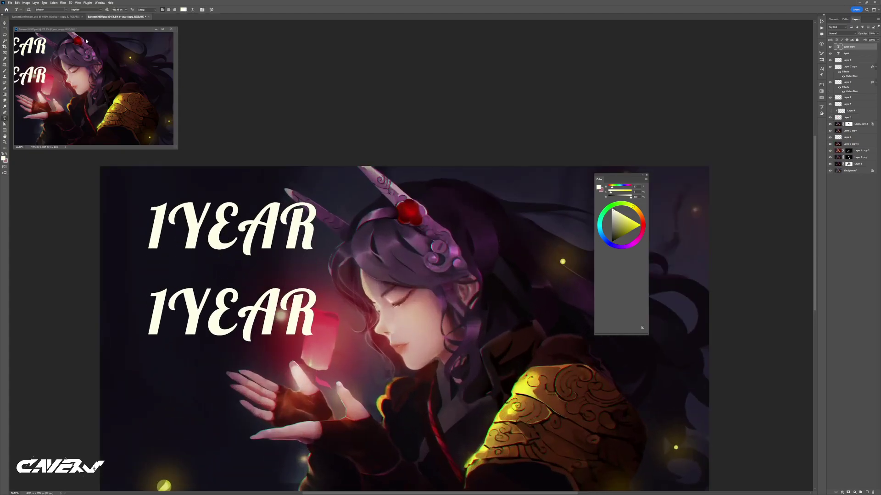
pyautogui.click(66, 10)
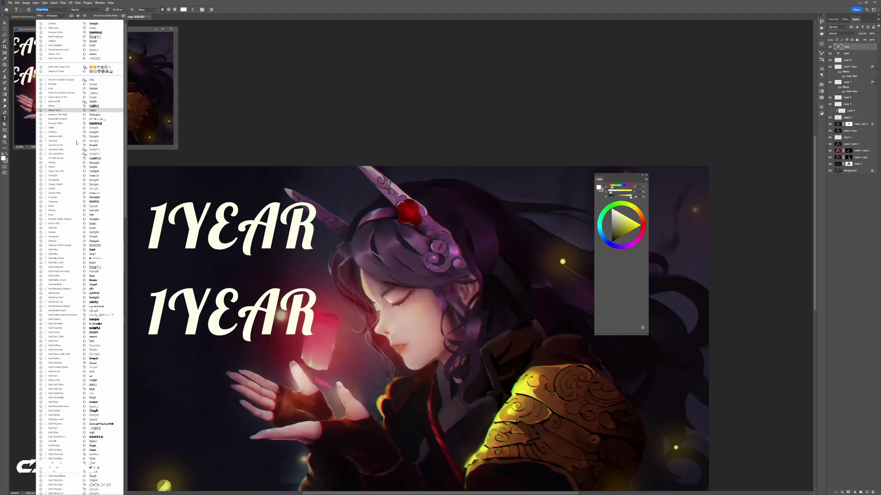
pyautogui.write('cumin Variable Concept')
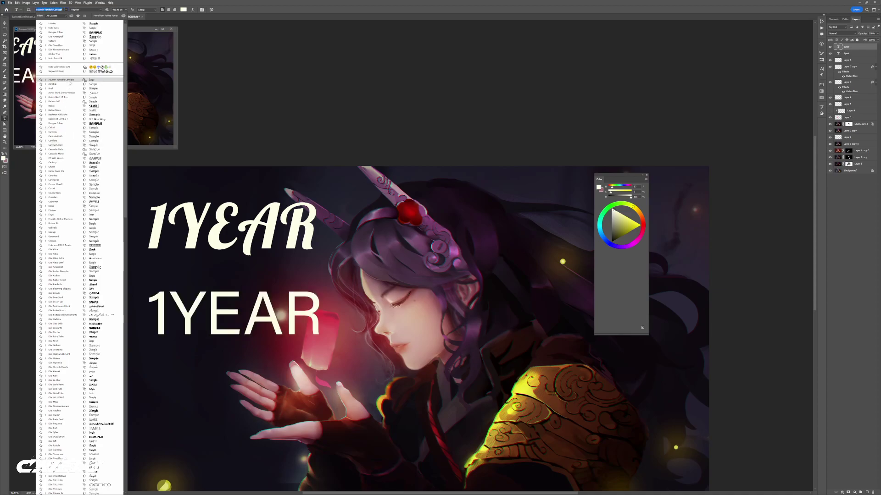
pyautogui.scroll(-1, 70, 82)
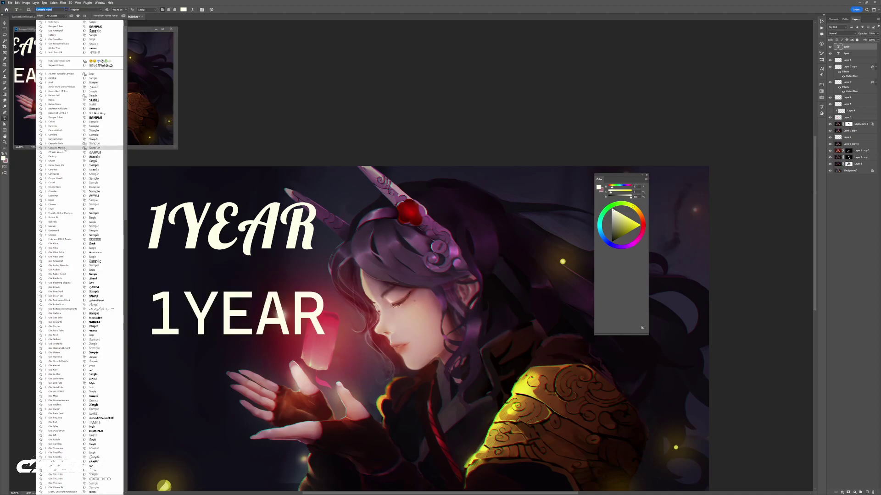
pyautogui.scroll(-2, 66, 149)
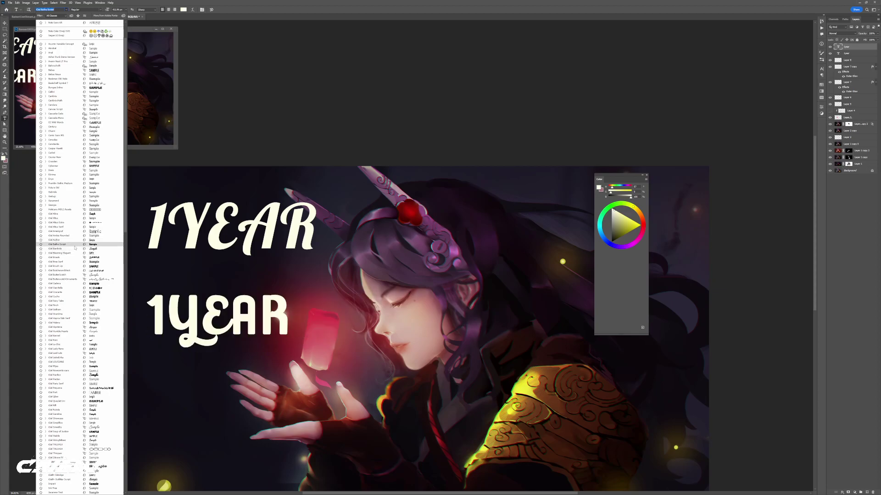
pyautogui.click(74, 246)
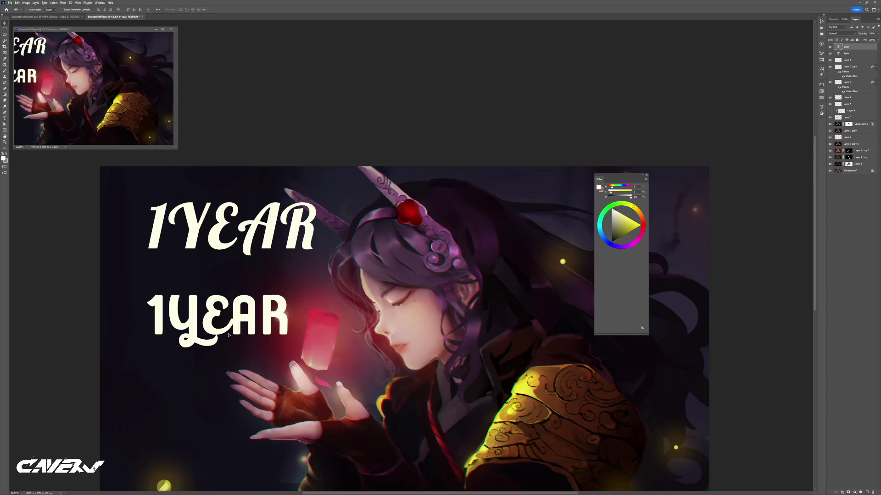
# Duplicate the lower 1YEAR title directly below itself and change the copy's text to ANNIVERSARY
pyautogui.moveTo(232, 328); pyautogui.dragTo(220, 395)
pyautogui.doubleClick(214, 382)
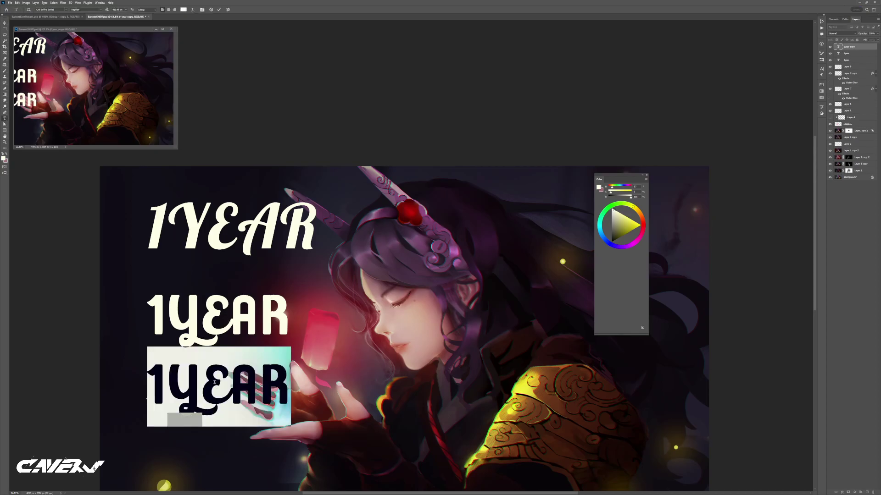
pyautogui.write('nni')
pyautogui.press('BackSpace')
pyautogui.press('BackSpace')
pyautogui.press('BackSpace')
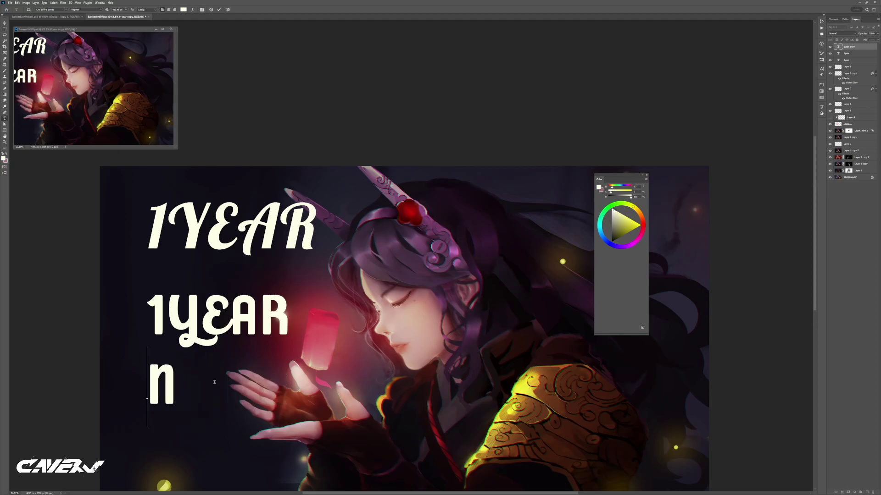
pyautogui.write('nni^')
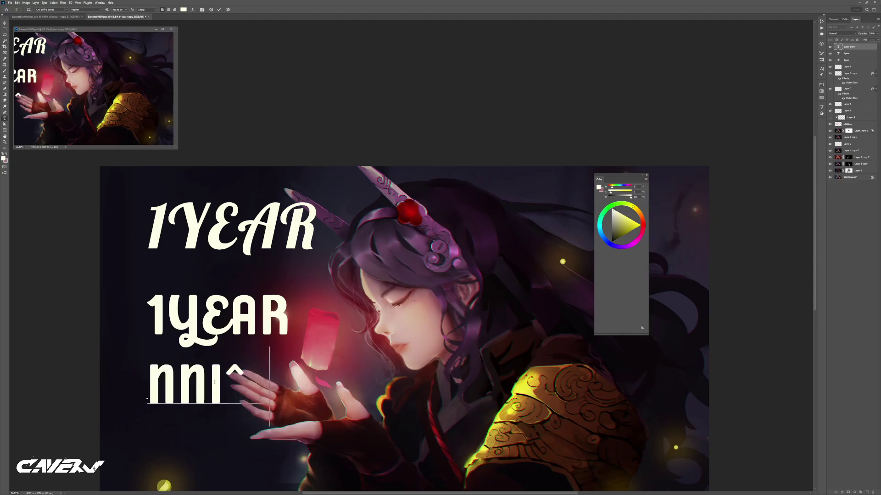
pyautogui.write('^^^anni')
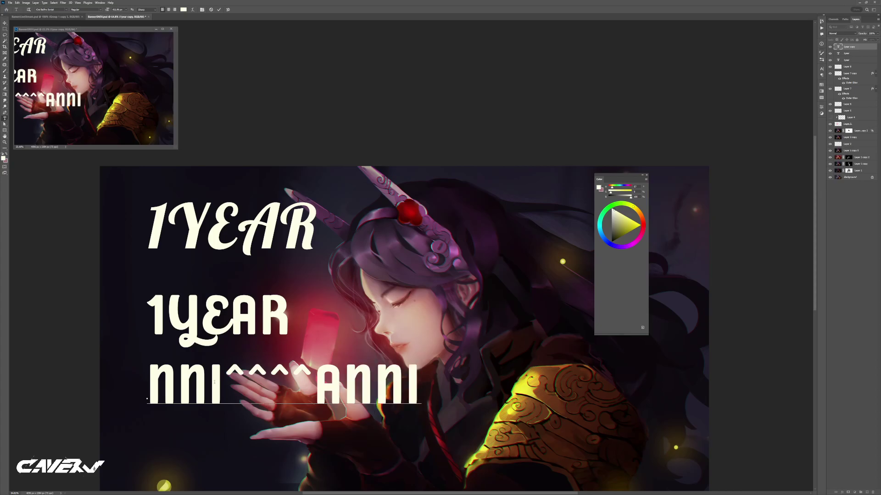
pyautogui.hotkey('ctrl', 'a')
pyautogui.write('annivers')
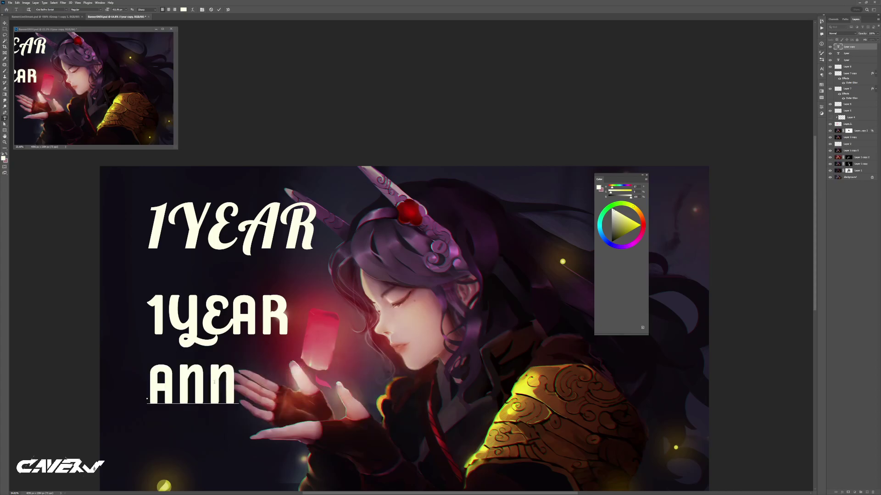
pyautogui.write('aar')
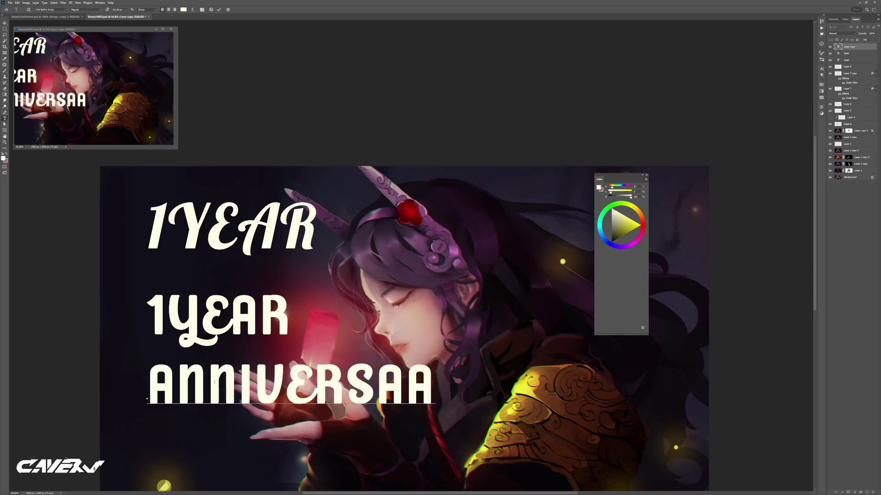
pyautogui.press('BackSpace')
pyautogui.press('BackSpace')
pyautogui.write('ry')
pyautogui.hotkey('ctrl', 'Return')
# Move the rounded script 1YEAR title beneath the ANNIVERSARY line
pyautogui.moveTo(258, 373); pyautogui.dragTo(267, 406)
pyautogui.press('v')
pyautogui.hotkey('ctrl', 'z')
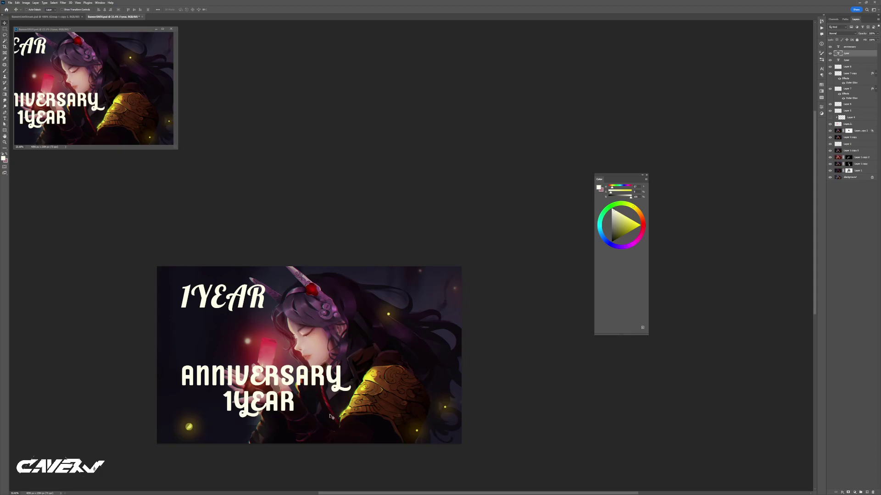
# Duplicate the Lobster 1YEAR title just below the original and change the copy's text to ANNIVERSARY
pyautogui.keyDown('ctrl'); pyautogui.click(247, 303); pyautogui.keyUp('ctrl')
pyautogui.moveTo(231, 297); pyautogui.dragTo(231, 329)
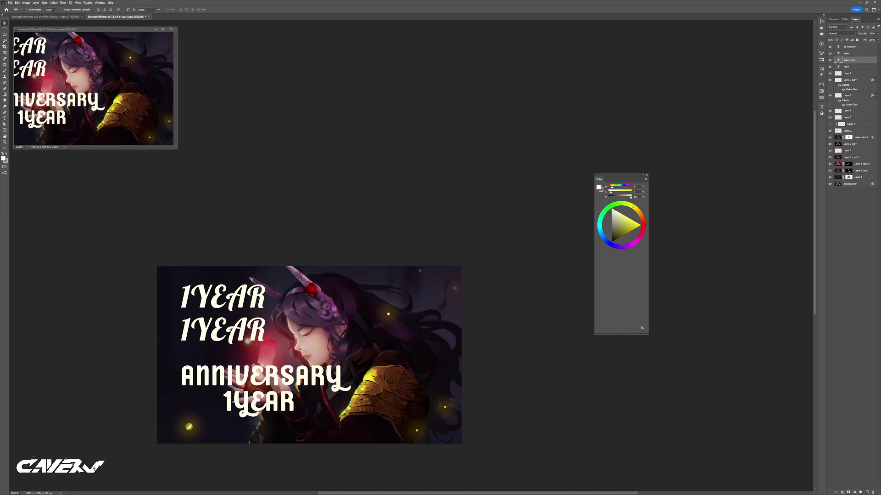
pyautogui.doubleClick(230, 329)
pyautogui.write('ANNIVERSARY')
pyautogui.hotkey('ctrl', 'Return')
# Select all four text lines and scale them down together in the dark area beside the character's head
pyautogui.moveTo(269, 329)
pyautogui.mouseDown()
pyautogui.moveTo(228, 326)
pyautogui.moveTo(263, 314)
pyautogui.mouseUp()
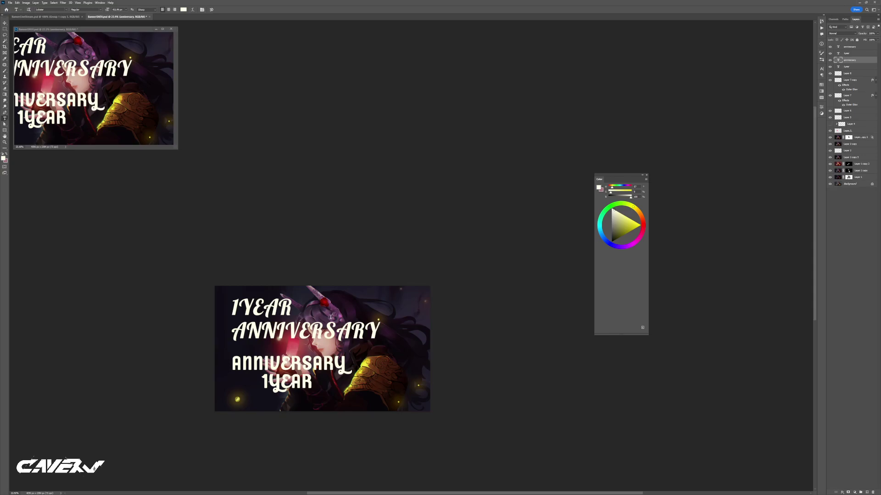
pyautogui.moveTo(288, 316); pyautogui.dragTo(289, 316)
pyautogui.press('v')
pyautogui.click(285, 315)
pyautogui.keyDown('shift'); pyautogui.click(291, 329); pyautogui.keyUp('shift')
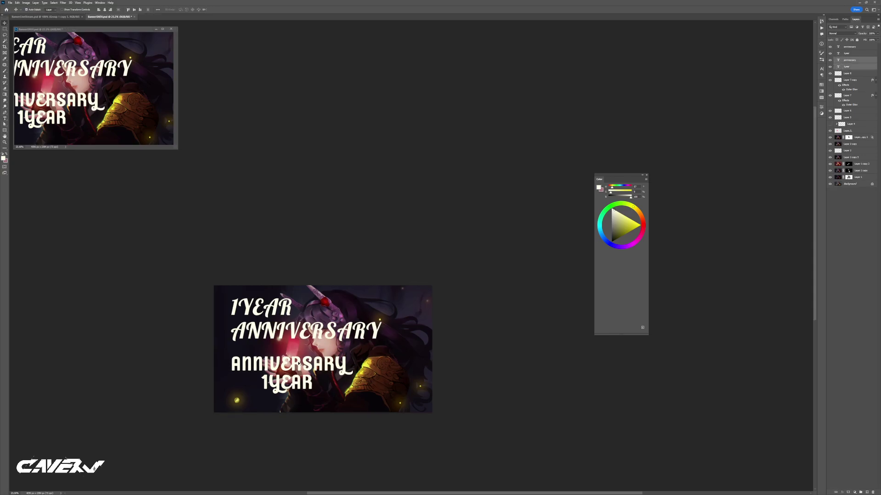
pyautogui.keyDown('shift'); pyautogui.click(299, 363); pyautogui.keyUp('shift')
pyautogui.keyDown('shift'); pyautogui.click(303, 382); pyautogui.keyUp('shift')
pyautogui.hotkey('ctrl', 't')
pyautogui.moveTo(376, 391); pyautogui.dragTo(332, 311)
pyautogui.press('Return')
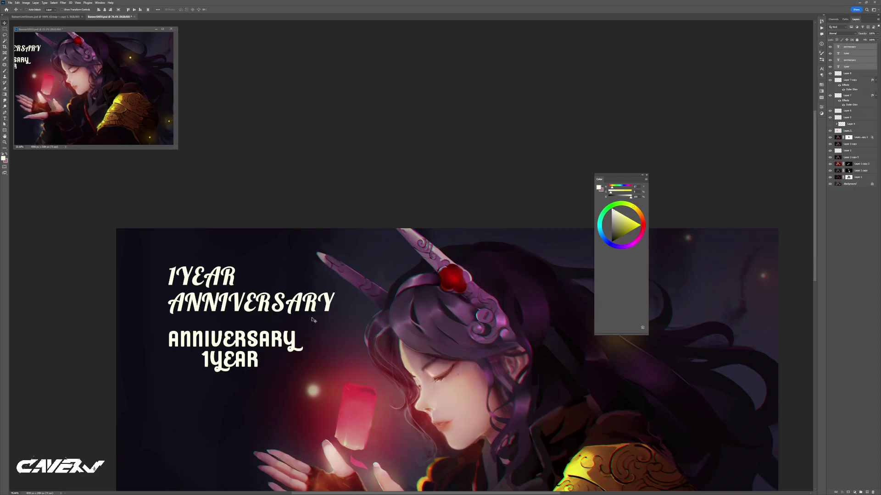
# Duplicate the rounded script 1YEAR line and place the copy a short distance below it
pyautogui.moveTo(269, 330); pyautogui.dragTo(263, 267)
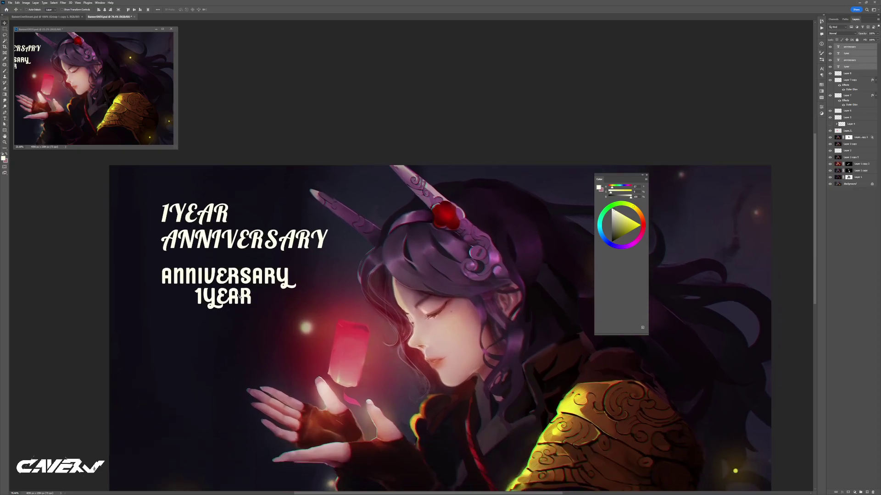
pyautogui.moveTo(232, 294); pyautogui.dragTo(232, 418)
pyautogui.hotkey('ctrl', 'z')
pyautogui.moveTo(233, 298); pyautogui.dragTo(233, 362)
pyautogui.hotkey('ctrl', 'z')
pyautogui.moveTo(233, 300); pyautogui.dragTo(233, 354)
# Preview different fonts on the new 1YEAR copy and apply a thin, condensed serif font
pyautogui.press('t')
pyautogui.click(54, 9)
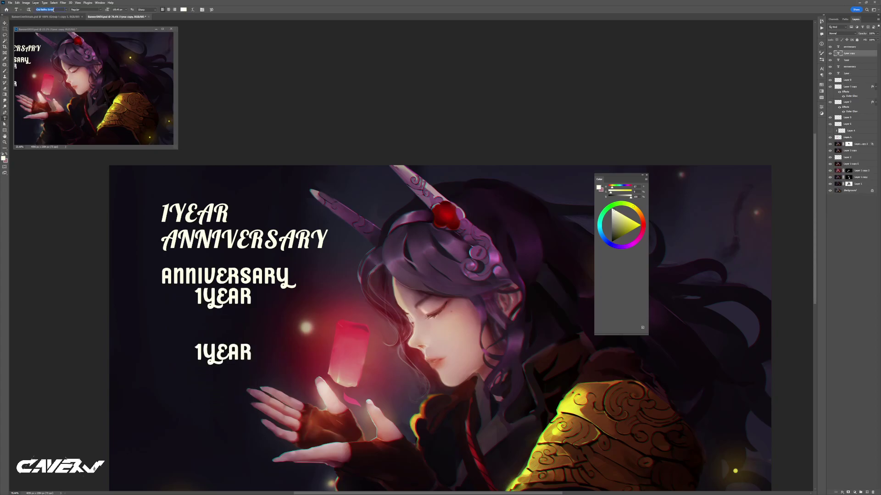
pyautogui.press('Down')
pyautogui.press('Down')
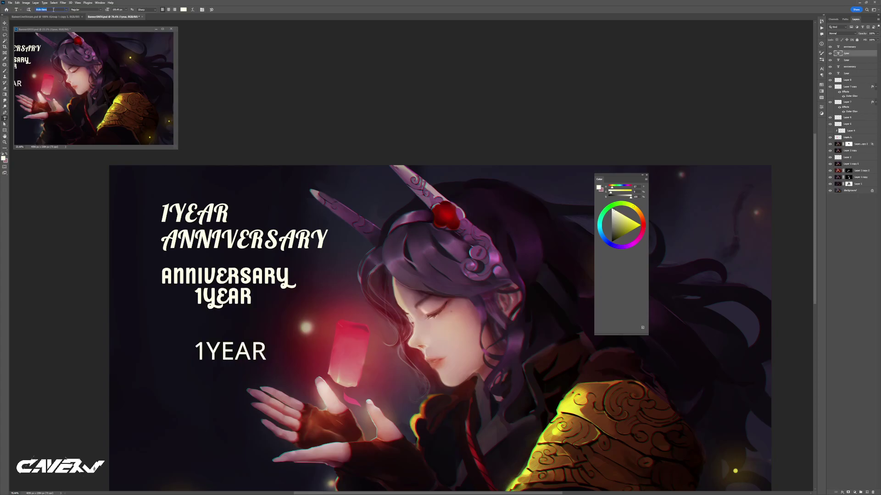
pyautogui.press('Down')
pyautogui.press('Down')
pyautogui.press('Down')
pyautogui.press('Down')
pyautogui.press('Down')
pyautogui.press('Down')
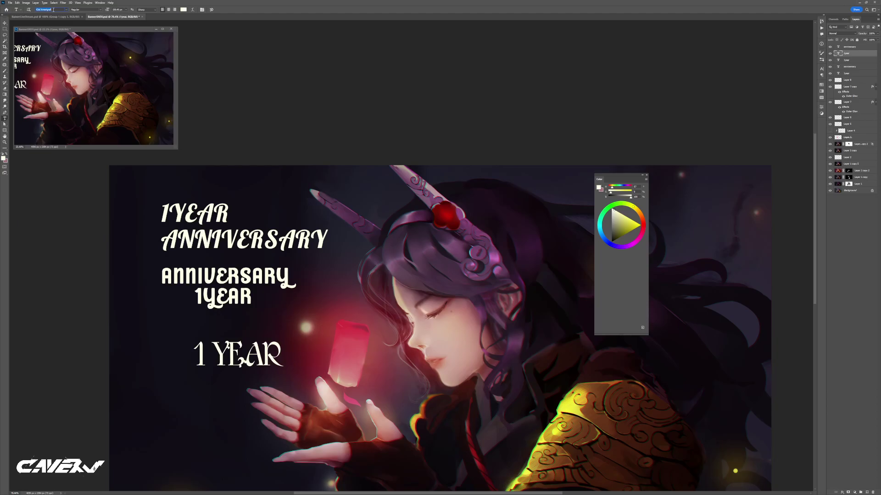
pyautogui.press('Down')
pyautogui.press('Down')
pyautogui.press('Down')
pyautogui.press('Down')
pyautogui.press('Down')
pyautogui.press('Down')
pyautogui.press('Down')
pyautogui.press('Down')
pyautogui.press('Down')
pyautogui.press('Down')
pyautogui.press('Down')
pyautogui.press('Down')
pyautogui.press('Down')
pyautogui.press('Down')
pyautogui.press('Down')
pyautogui.press('Down')
pyautogui.press('Down')
pyautogui.press('Down')
pyautogui.press('Down')
pyautogui.press('Down')
pyautogui.press('Down')
pyautogui.press('Down')
pyautogui.press('Down')
pyautogui.press('Down')
pyautogui.press('Down')
pyautogui.press('Down')
pyautogui.press('Down')
pyautogui.press('Down')
pyautogui.press('Down')
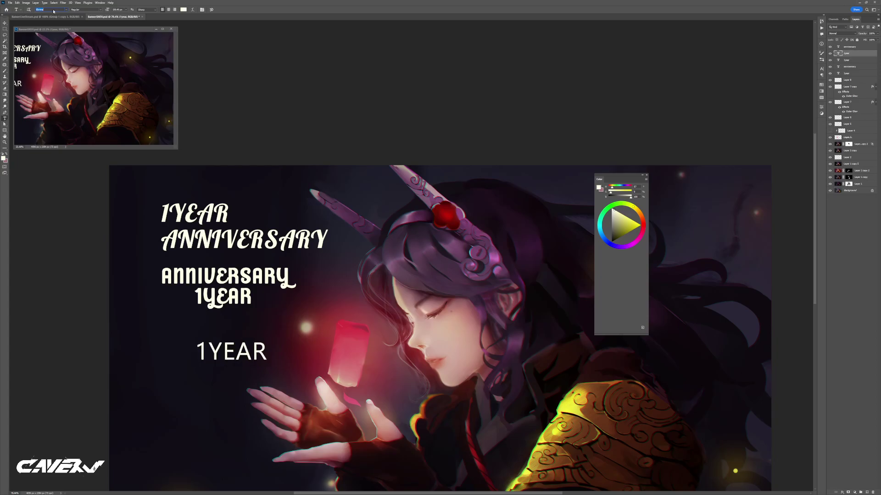
pyautogui.press('Down')
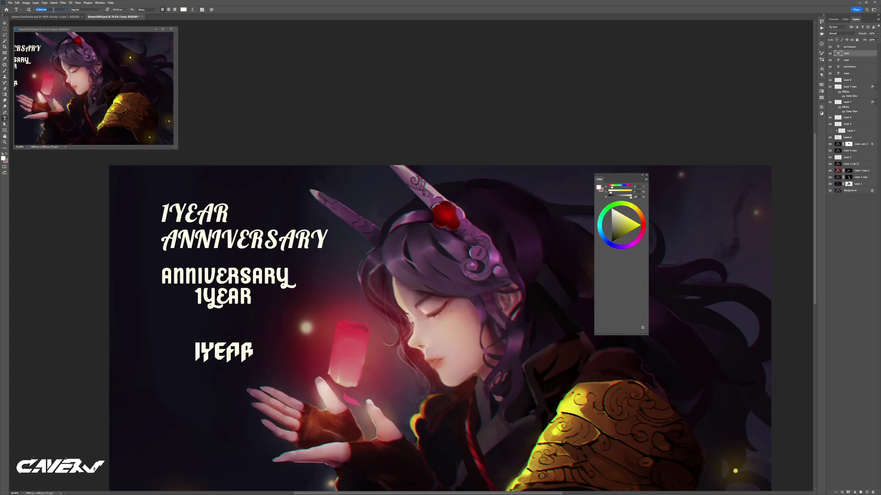
pyautogui.press('Down')
pyautogui.press('Down')
pyautogui.press('Down')
pyautogui.press('Down')
pyautogui.press('Down')
pyautogui.press('Down')
pyautogui.press('Down')
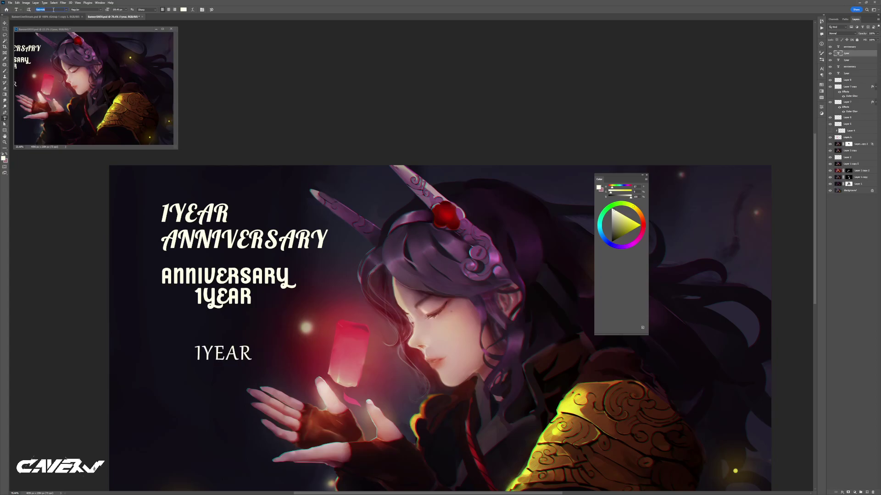
pyautogui.press('Down')
pyautogui.press('Down')
pyautogui.press('Down')
pyautogui.press('Down')
pyautogui.press('Down')
pyautogui.press('Down')
pyautogui.press('Down')
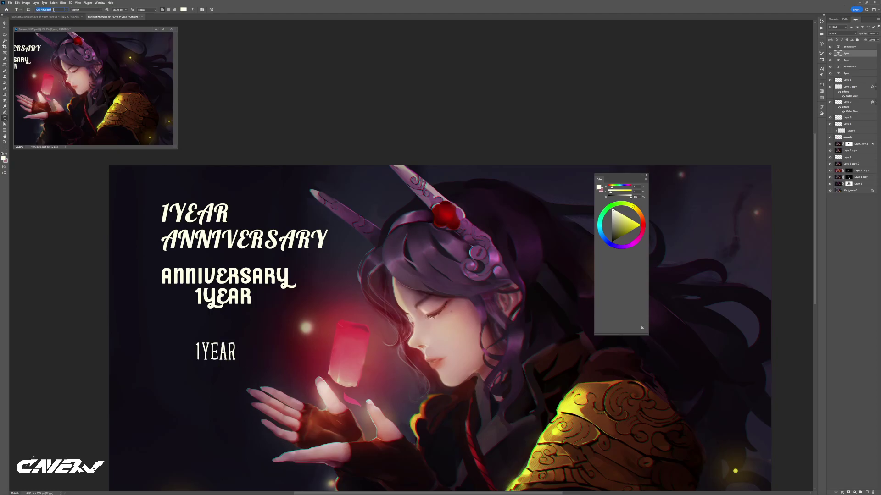
pyautogui.click(54, 9)
# Duplicate the condensed 1YEAR line, change the copy's text to Anniversary, and place it directly below
pyautogui.press('v')
pyautogui.moveTo(226, 360); pyautogui.dragTo(228, 395)
pyautogui.press('t')
pyautogui.doubleClick(220, 388)
pyautogui.write('Anniversary')
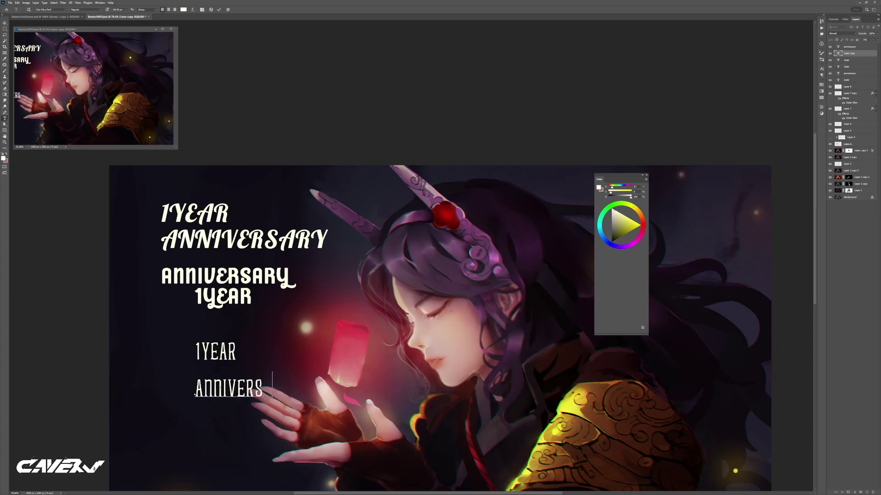
pyautogui.hotkey('ctrl', 'Return')
pyautogui.moveTo(246, 393)
pyautogui.mouseDown()
pyautogui.moveTo(228, 399)
pyautogui.moveTo(249, 382)
pyautogui.mouseUp()
pyautogui.press('v')
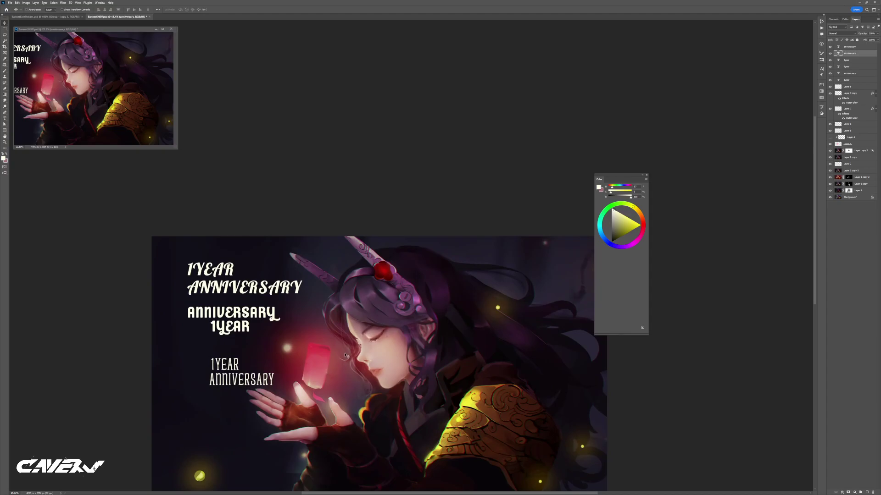
# Preview other fonts on the lowest ANNIVERSARY line and apply the bold rounded script font with the looping Y
pyautogui.scroll(-3, 345, 356)
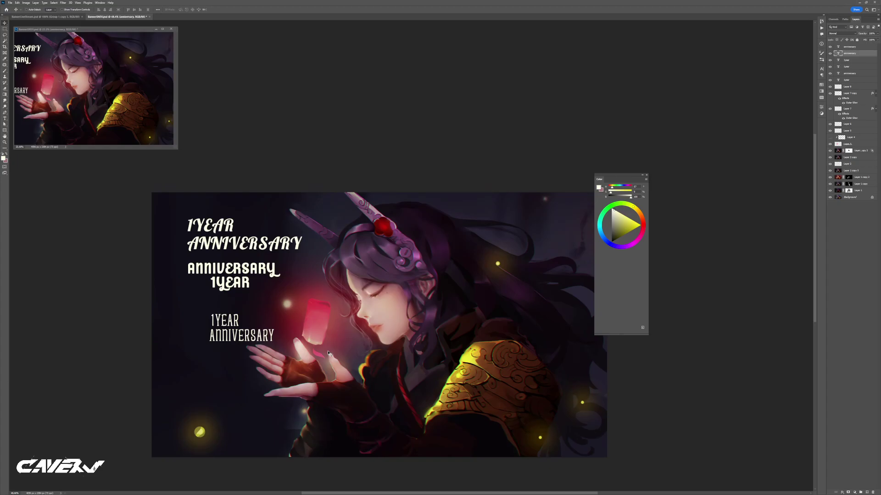
pyautogui.press('t')
pyautogui.press('Up')
pyautogui.press('Up')
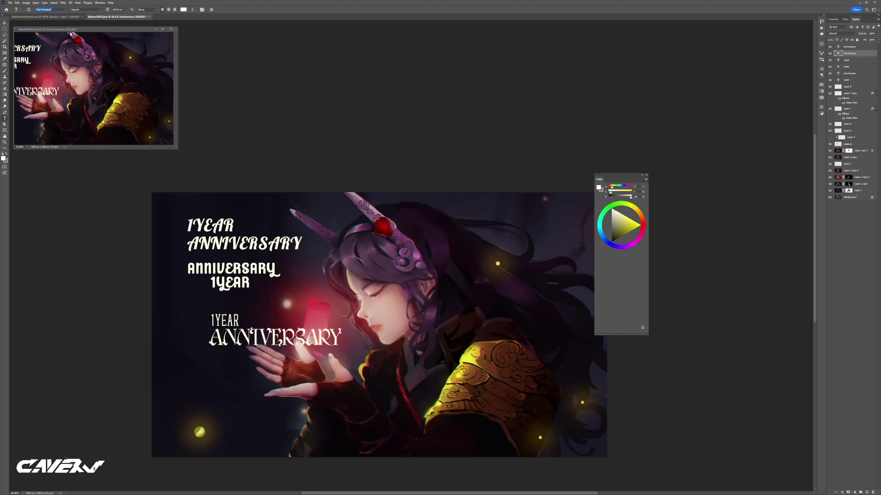
pyautogui.press('Down')
pyautogui.press('Down')
pyautogui.press('Down')
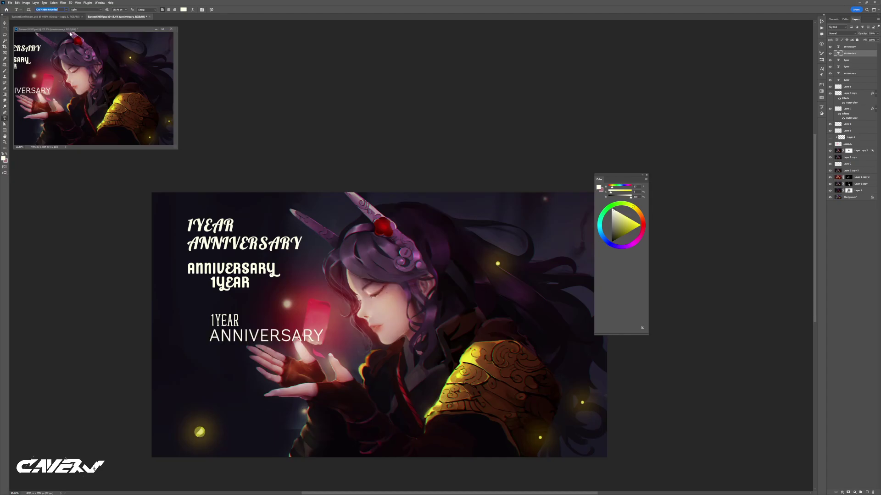
pyautogui.press('Down')
pyautogui.press('Down')
pyautogui.press('Up')
pyautogui.press('Down')
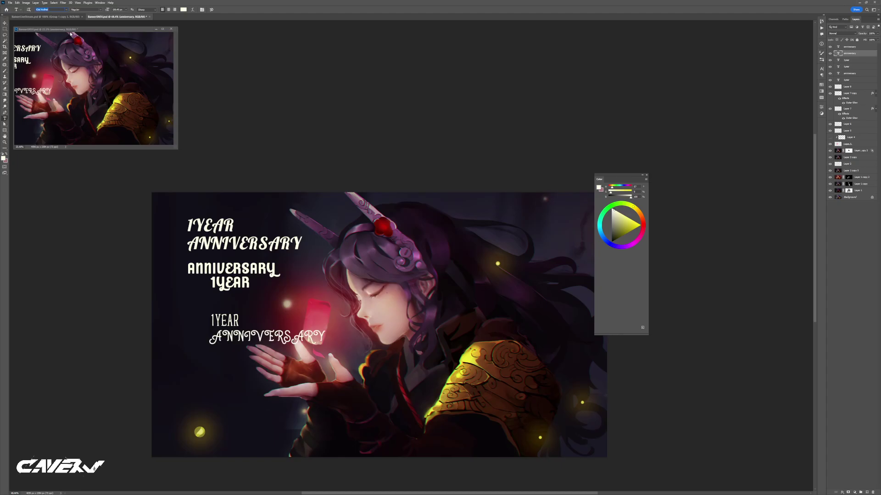
pyautogui.press('Down')
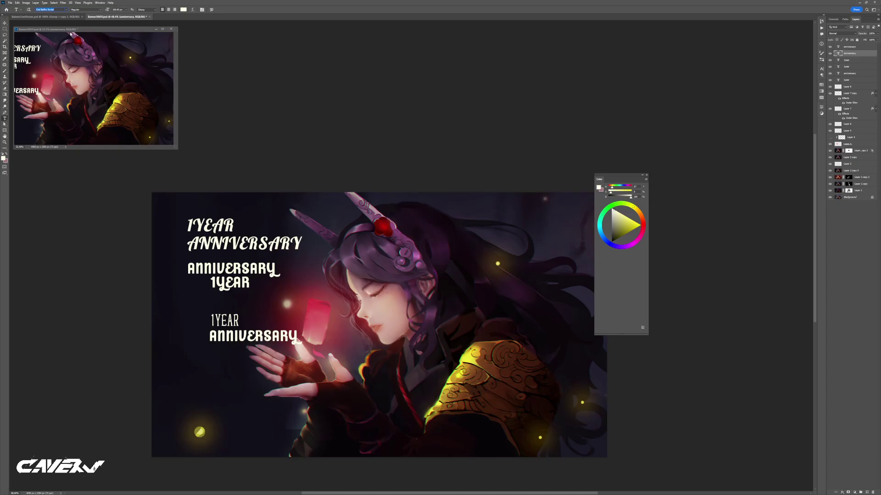
pyautogui.press('Return')
# Enlarge the lowest ANNIVERSARY line and move it to the bottom centre of the banner
pyautogui.moveTo(243, 361); pyautogui.dragTo(258, 415)
pyautogui.hotkey('ctrl', 't')
pyautogui.moveTo(331, 384); pyautogui.dragTo(463, 356)
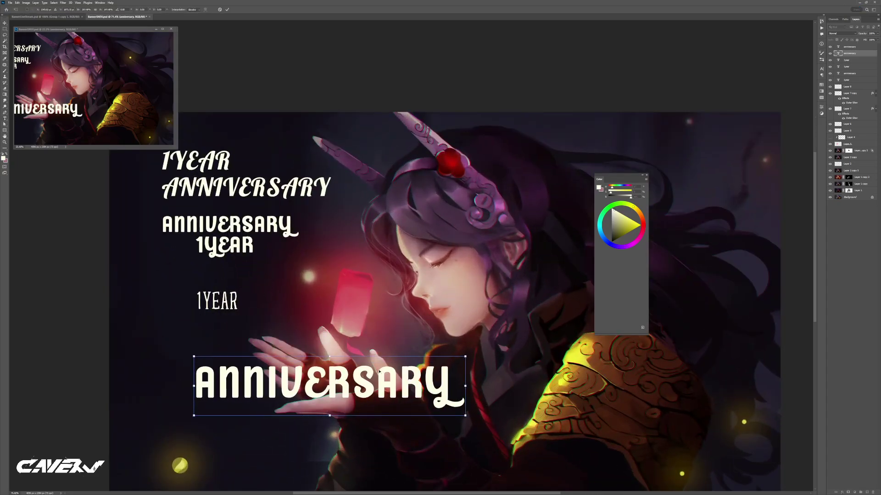
pyautogui.press('Return')
pyautogui.scroll(-5, 363, 374)
pyautogui.moveTo(319, 366); pyautogui.dragTo(327, 379)
pyautogui.scroll(-3, 327, 379)
pyautogui.moveTo(335, 384); pyautogui.dragTo(367, 384)
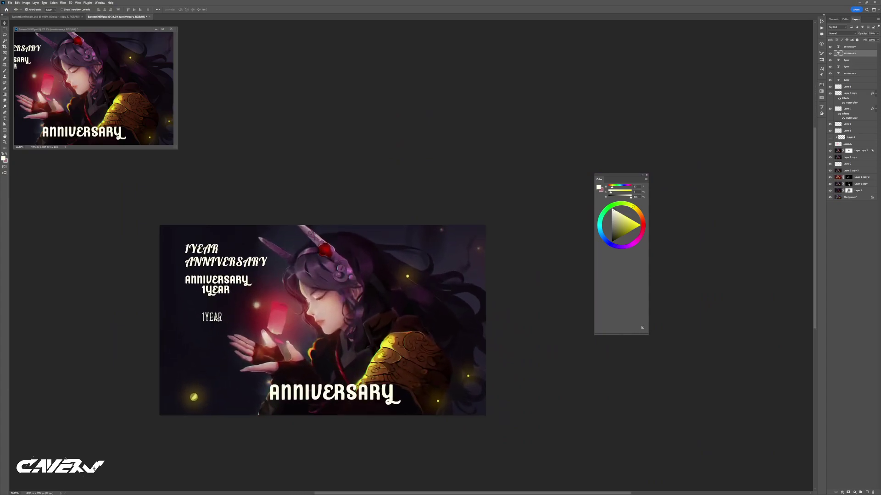
# Try putting a "1" in front of the large ANNIVERSARY title
pyautogui.click(220, 294)
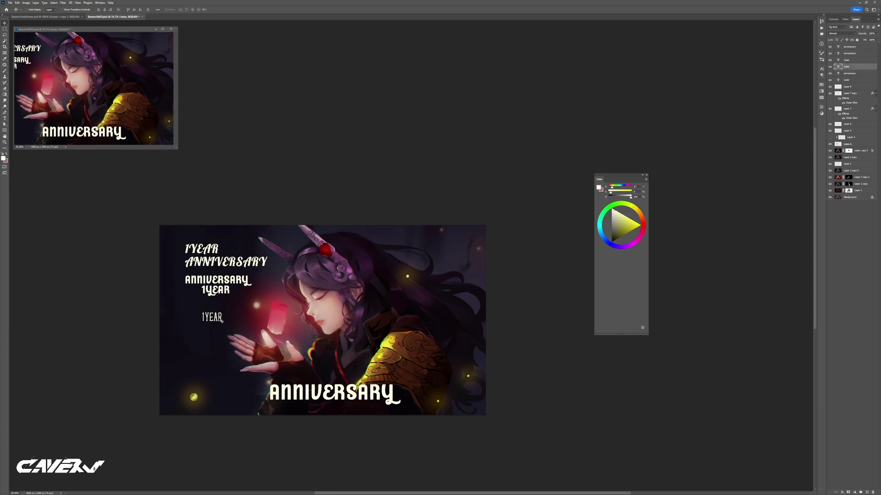
pyautogui.doubleClick(216, 317)
pyautogui.click(270, 393)
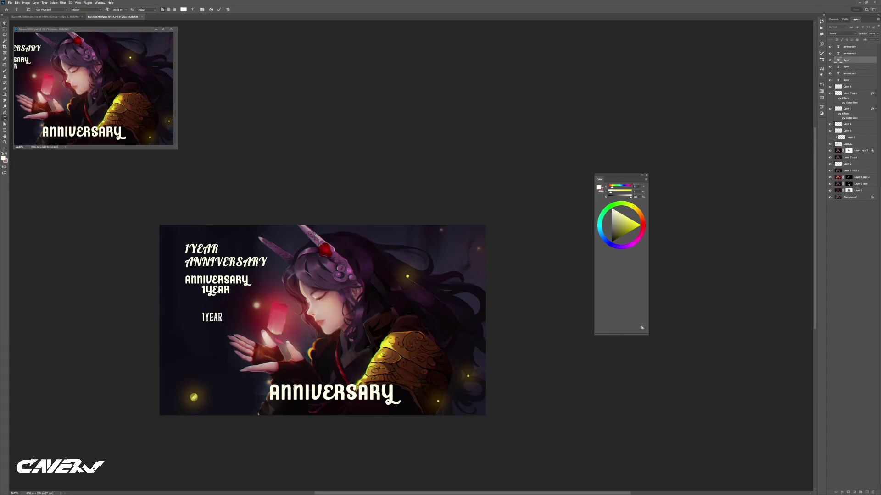
pyautogui.write('T')
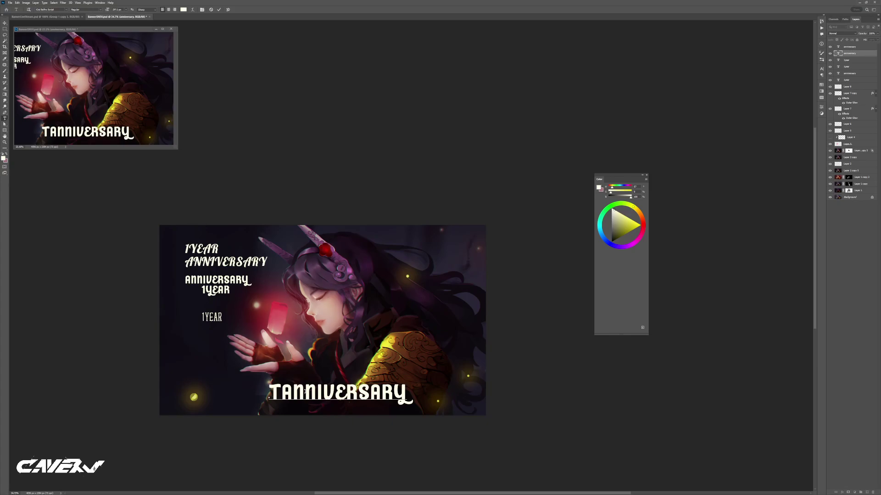
pyautogui.press('BackSpace')
pyautogui.write('1')
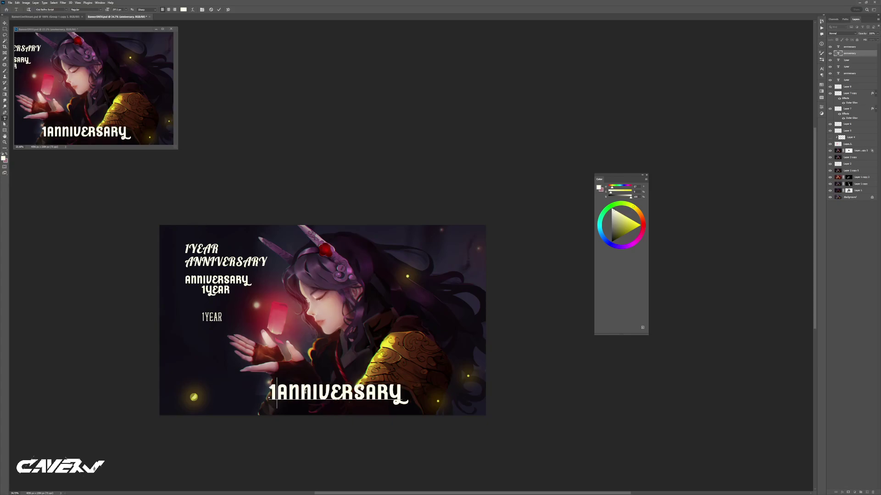
pyautogui.press('BackSpace')
pyautogui.hotkey('ctrl', 'Return')
# Select all the smaller 1YEAR and ANNIVERSARY text lines and delete them, keeping only the large ANNIVERSARY title
pyautogui.press('v')
pyautogui.click(212, 316)
pyautogui.keyDown('shift'); pyautogui.click(218, 291); pyautogui.keyUp('shift')
pyautogui.keyDown('shift'); pyautogui.click(212, 265); pyautogui.keyUp('shift')
pyautogui.keyDown('shift'); pyautogui.click(211, 255); pyautogui.keyUp('shift')
pyautogui.moveTo(221, 273); pyautogui.dragTo(335, 219)
pyautogui.hotkey('ctrl', 'z')
pyautogui.keyDown('ctrl'); pyautogui.keyDown('shift'); pyautogui.click(236, 281); pyautogui.keyUp('shift'); pyautogui.keyUp('ctrl')
pyautogui.press('Delete')
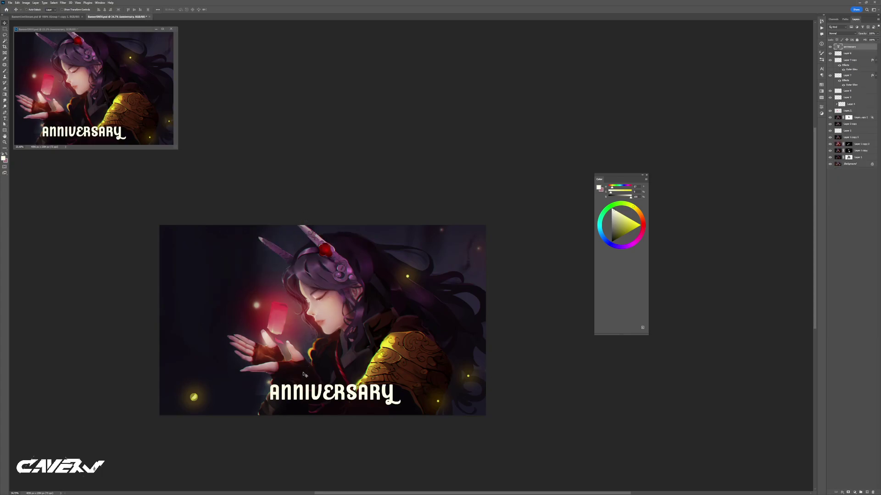
# Move the large ANNIVERSARY title up from the bottom edge to just beneath the character's hands
pyautogui.moveTo(343, 398)
pyautogui.mouseDown()
pyautogui.moveTo(276, 315)
pyautogui.moveTo(254, 364)
pyautogui.moveTo(306, 389)
pyautogui.moveTo(370, 393)
pyautogui.moveTo(354, 396)
pyautogui.mouseUp()
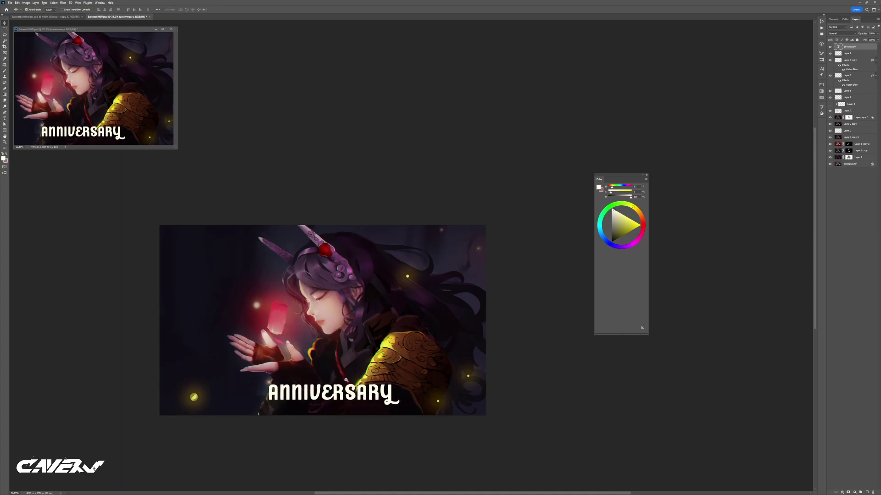
pyautogui.moveTo(298, 375); pyautogui.dragTo(319, 360)
pyautogui.press('3')
pyautogui.press('0')
pyautogui.rightClick(320, 362)
pyautogui.click(286, 364)
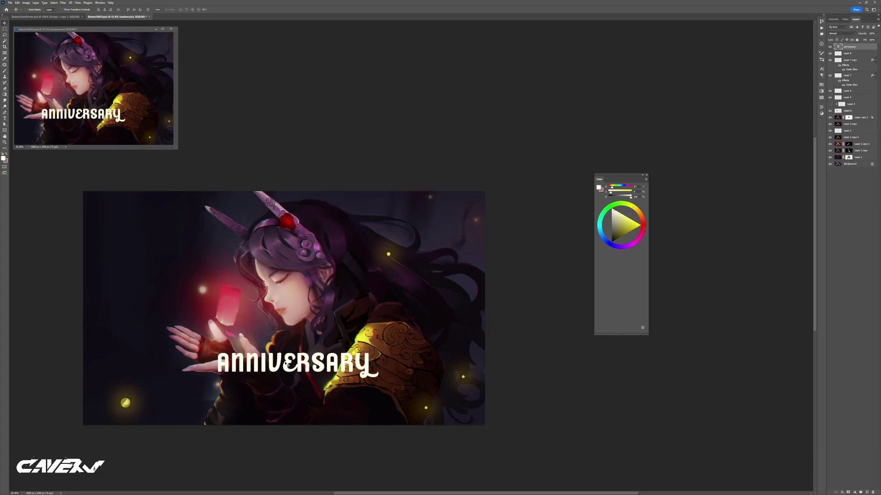
# Duplicate the ANNIVERSARY title above the original, across the character's face, and merge the copy into a regular pixel layer
pyautogui.moveTo(290, 363); pyautogui.dragTo(321, 291)
pyautogui.moveTo(267, 290); pyautogui.dragTo(320, 289)
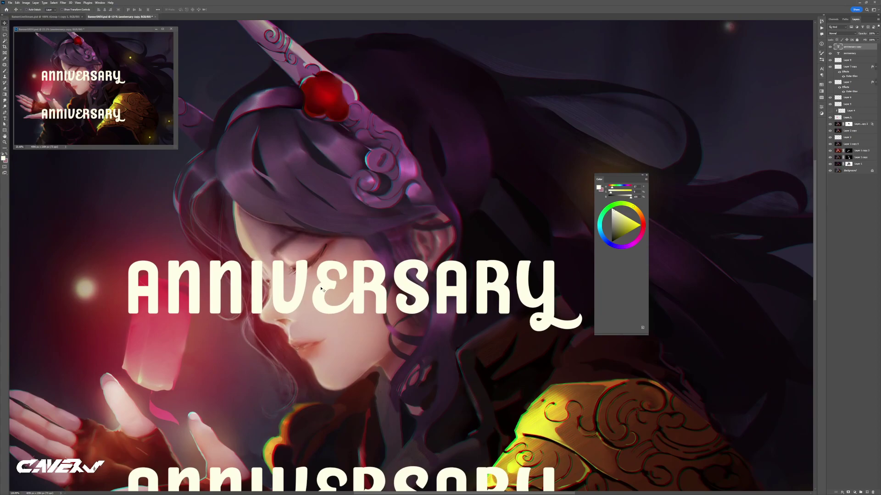
pyautogui.scroll(-5, 432, 370)
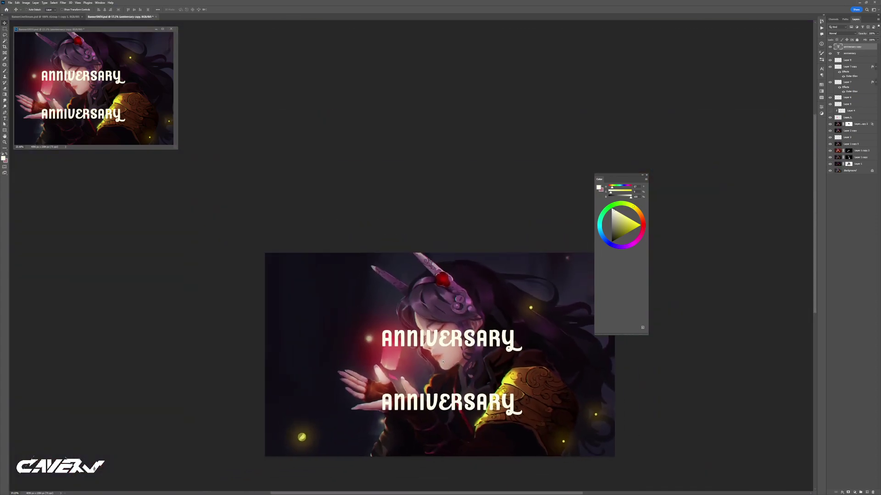
pyautogui.scroll(2, 401, 351)
pyautogui.moveTo(401, 351); pyautogui.dragTo(392, 352)
pyautogui.hotkey('ctrl', 'g')
pyautogui.hotkey('ctrl', 'e')
pyautogui.scroll(6, 304, 329)
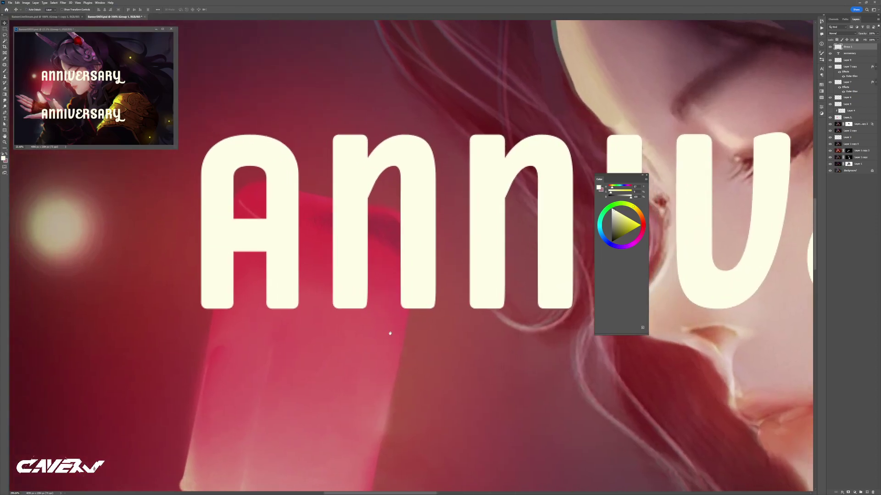
# Cut the lower part of the copied title, including the Y's swash, onto its own layer and move it down below the letters
pyautogui.press('l')
pyautogui.press('m')
pyautogui.moveTo(198, 287); pyautogui.dragTo(724, 396)
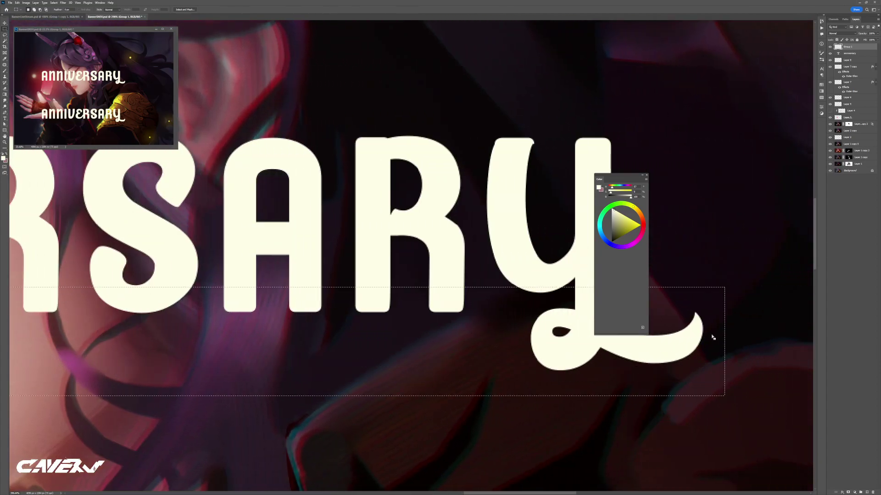
pyautogui.hscroll(3, 507, 291)
pyautogui.press('v')
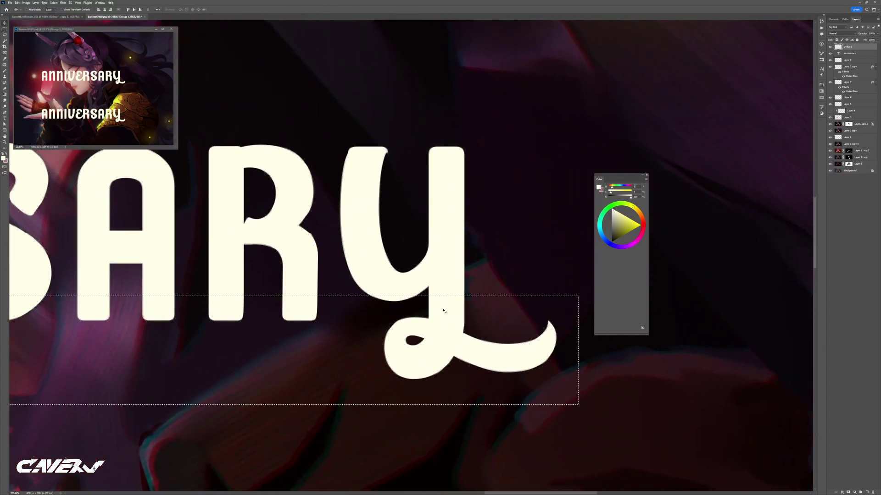
pyautogui.press('m')
pyautogui.moveTo(444, 310); pyautogui.dragTo(426, 327)
pyautogui.scroll(2, 425, 326)
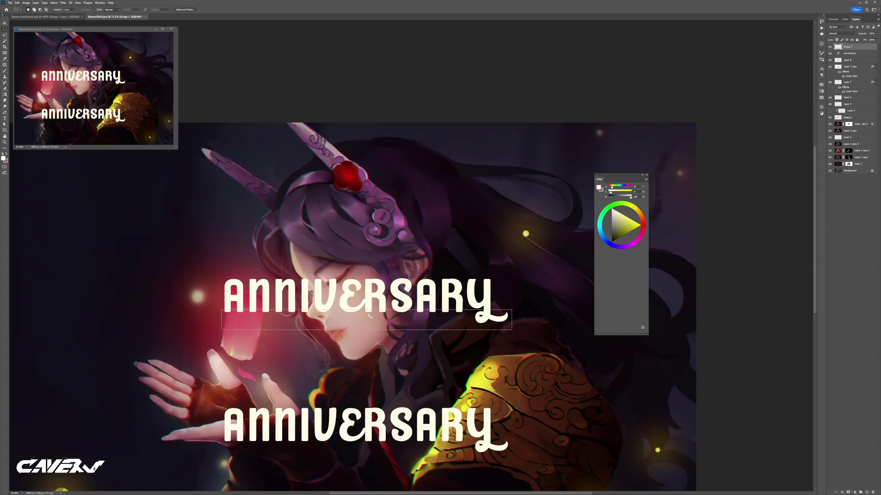
pyautogui.moveTo(235, 301); pyautogui.dragTo(440, 364)
pyautogui.hotkey('ctrl', 'j')
pyautogui.press('v')
pyautogui.moveTo(238, 326); pyautogui.dragTo(308, 294)
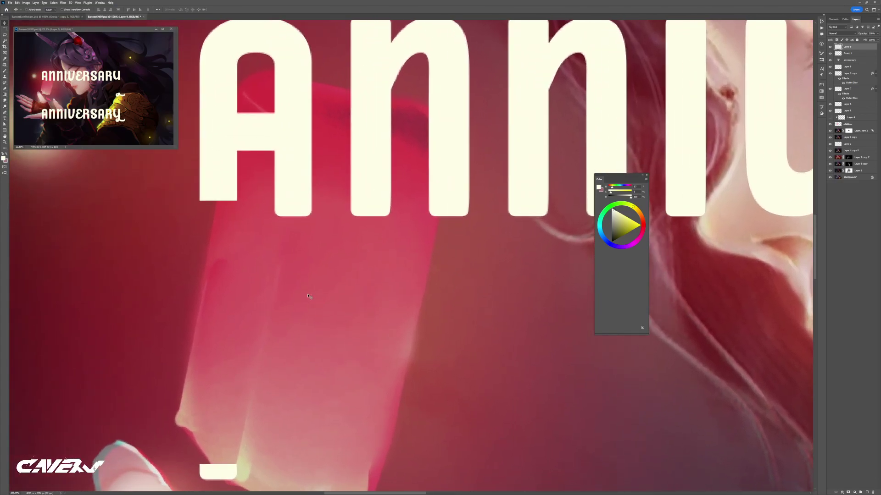
# On the copied title's layer, stretch the first A's outer leg downward to meet its detached foot
pyautogui.hotkey('alt', '[')
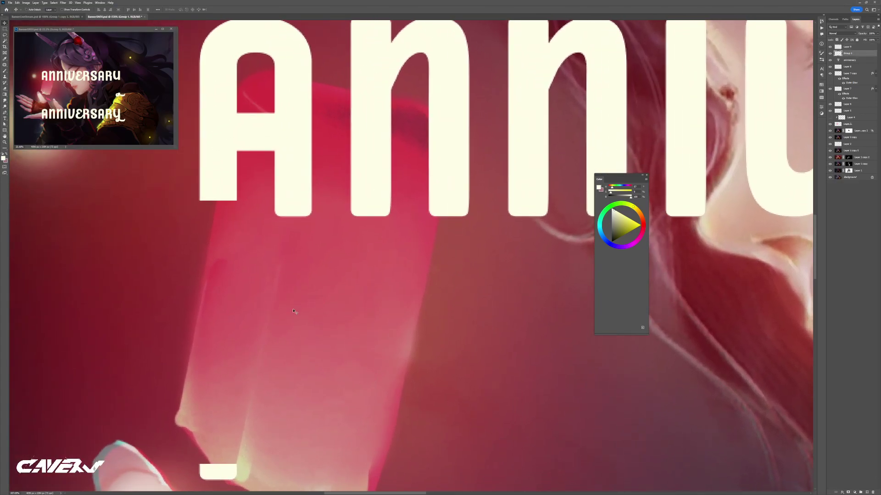
pyautogui.press('m')
pyautogui.scroll(-4, 285, 307)
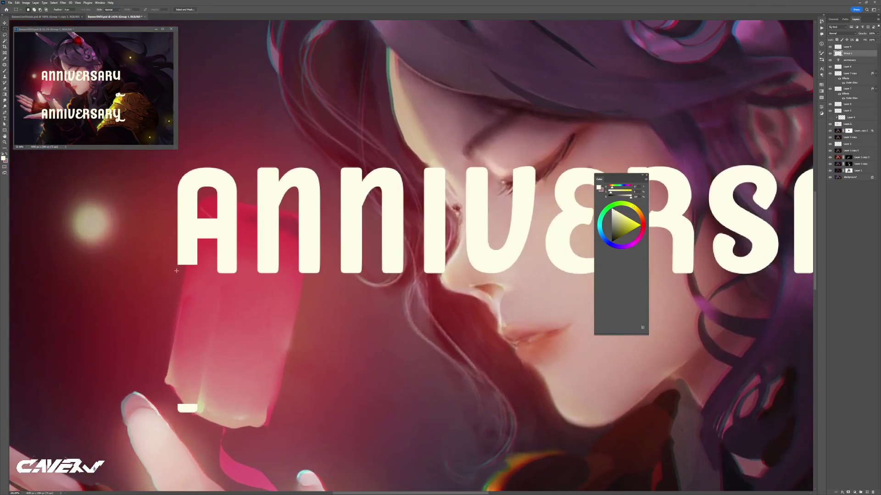
pyautogui.moveTo(171, 254)
pyautogui.mouseDown()
pyautogui.moveTo(198, 256)
pyautogui.moveTo(197, 405)
pyautogui.mouseUp()
pyautogui.hotkey('ctrl', 't')
pyautogui.press('Return')
# Stretch the Y's stem downward on the copied title until it joins the detached swash
pyautogui.scroll(-5, 462, 350)
pyautogui.moveTo(463, 351); pyautogui.dragTo(246, 345)
pyautogui.scroll(3, 381, 359)
pyautogui.moveTo(382, 359); pyautogui.dragTo(281, 367)
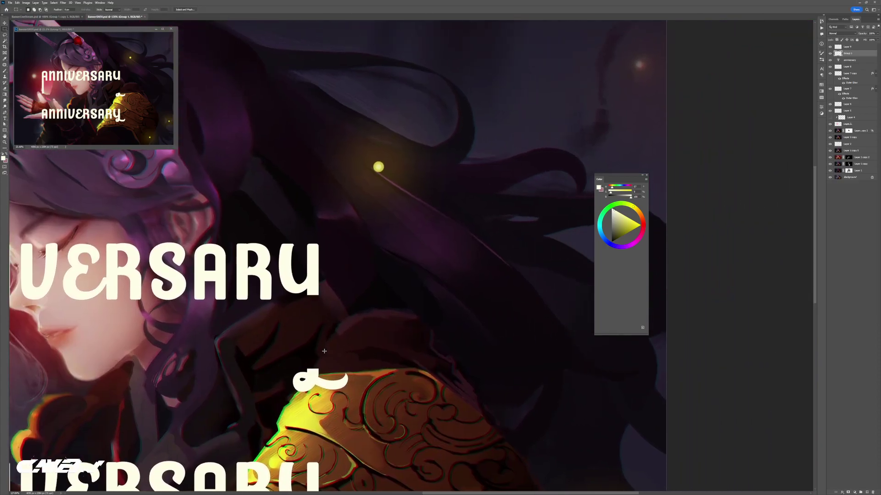
pyautogui.moveTo(305, 292)
pyautogui.mouseDown()
pyautogui.moveTo(323, 296)
pyautogui.moveTo(314, 372)
pyautogui.mouseUp()
pyautogui.hotkey('ctrl', 't')
pyautogui.press('Return')
pyautogui.moveTo(375, 361); pyautogui.dragTo(373, 406)
# Select the original ANNIVERSARY text layer and hide it
pyautogui.press('v')
pyautogui.keyDown('ctrl'); pyautogui.click(372, 406); pyautogui.keyUp('ctrl')
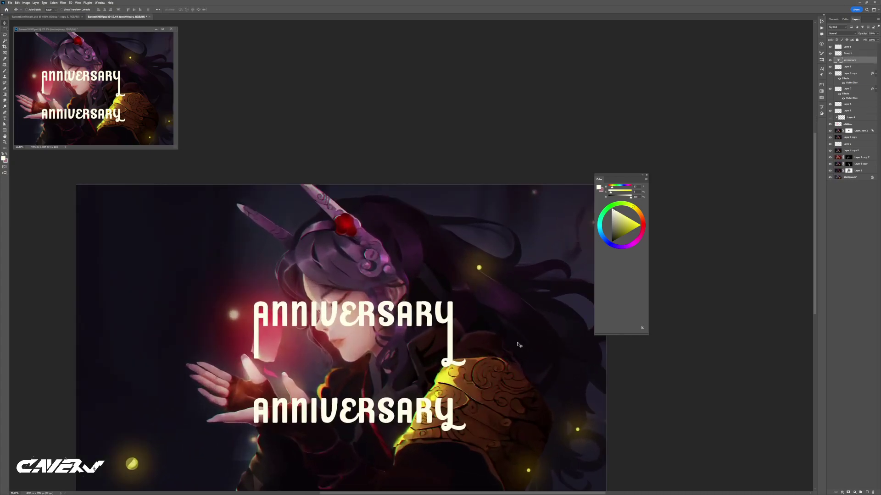
pyautogui.hotkey('ctrl', ',')
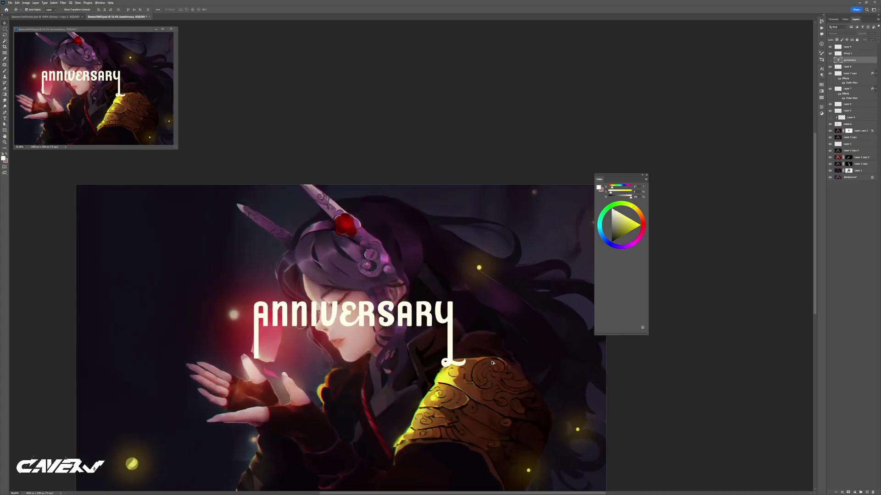
# Place the logo image cavern_white---final.png from the file manager into the banner beneath the ANNIVERSARY title
pyautogui.hotkey('alt', 'Tab')
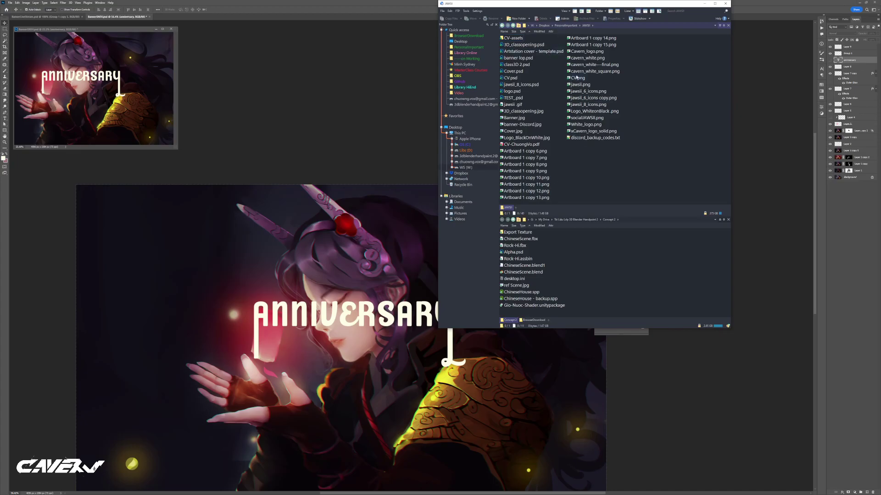
pyautogui.moveTo(594, 67); pyautogui.dragTo(370, 367)
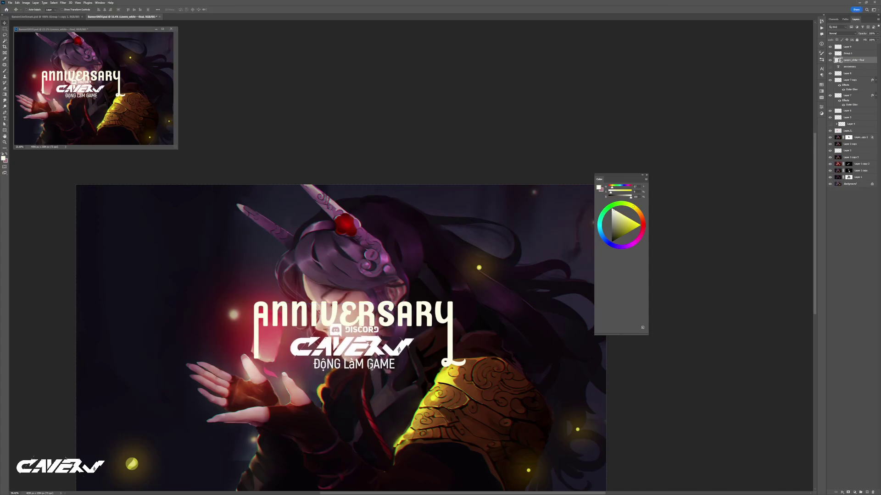
pyautogui.scroll(-5, 370, 367)
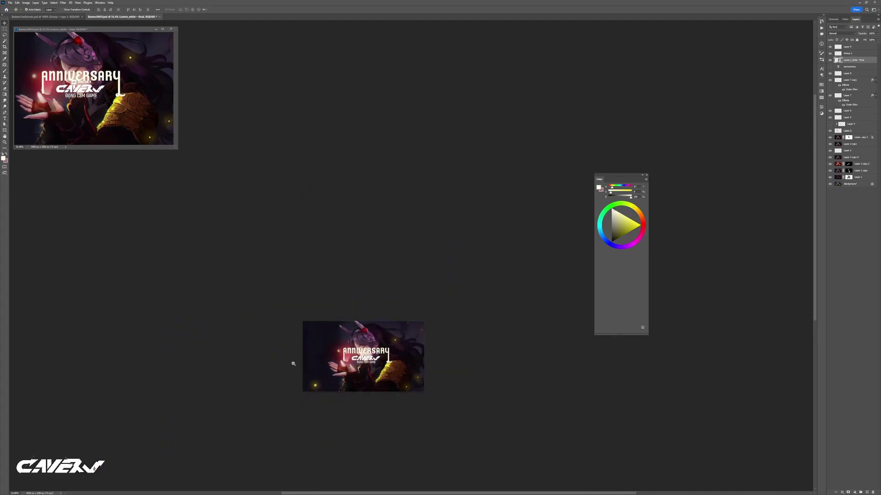
pyautogui.scroll(8, 293, 362)
pyautogui.scroll(5, 324, 361)
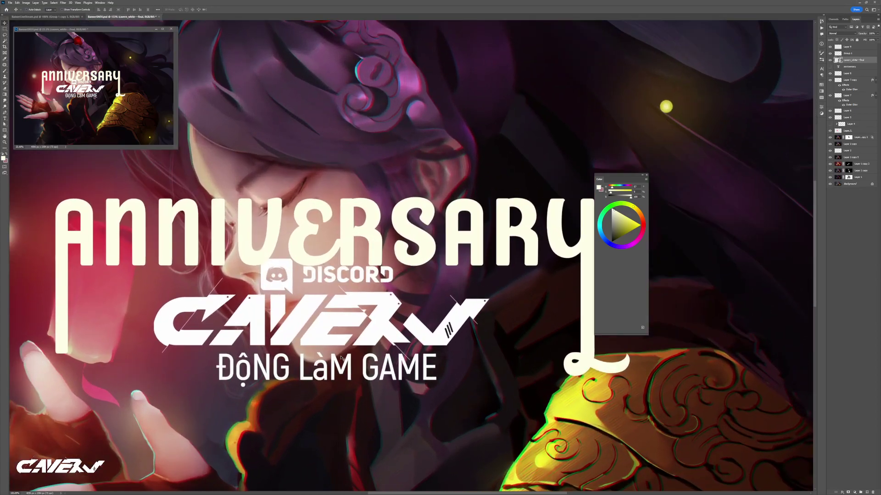
pyautogui.scroll(1, 346, 353)
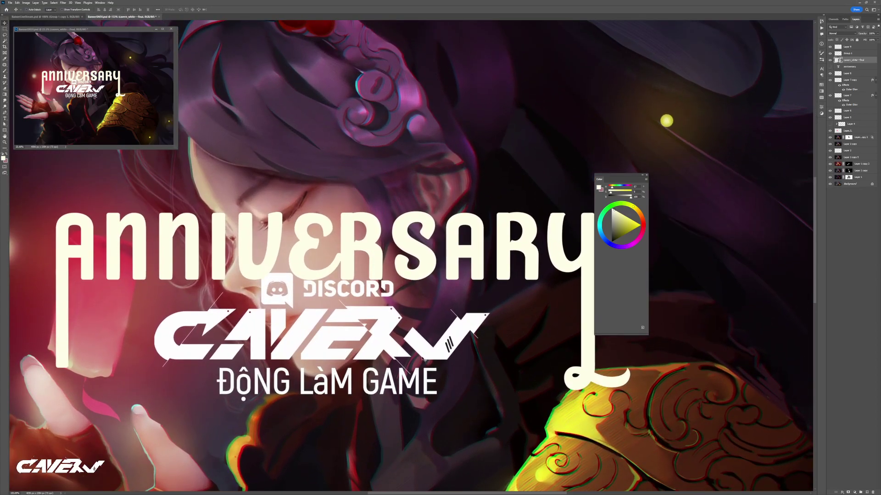
# Open the placed logo's smart object contents for editing
pyautogui.doubleClick(839, 61)
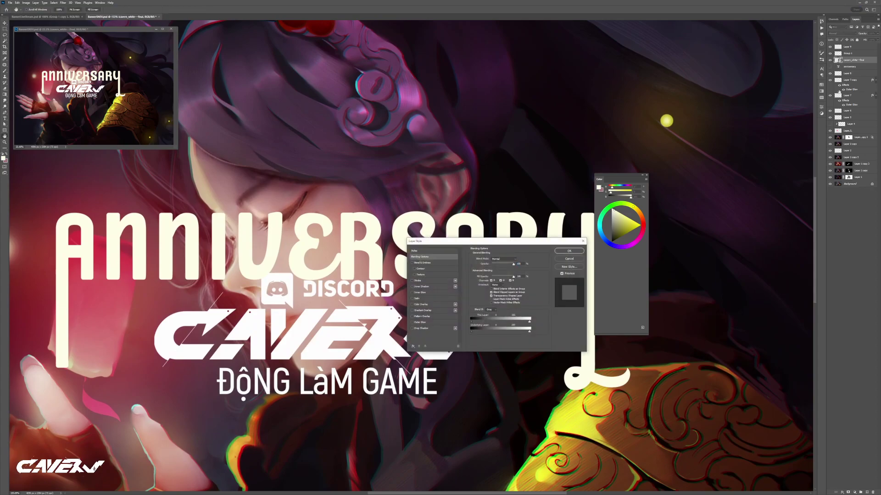
pyautogui.click(569, 259)
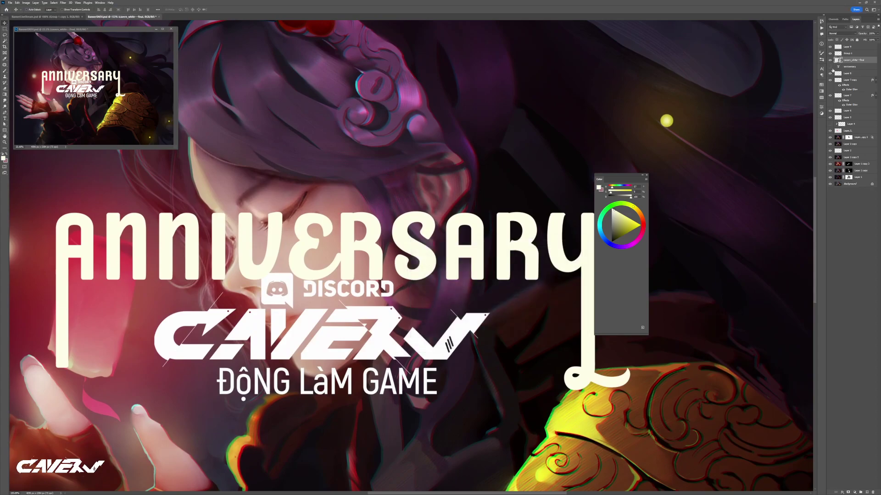
pyautogui.doubleClick(838, 60)
pyautogui.scroll(3, 464, 234)
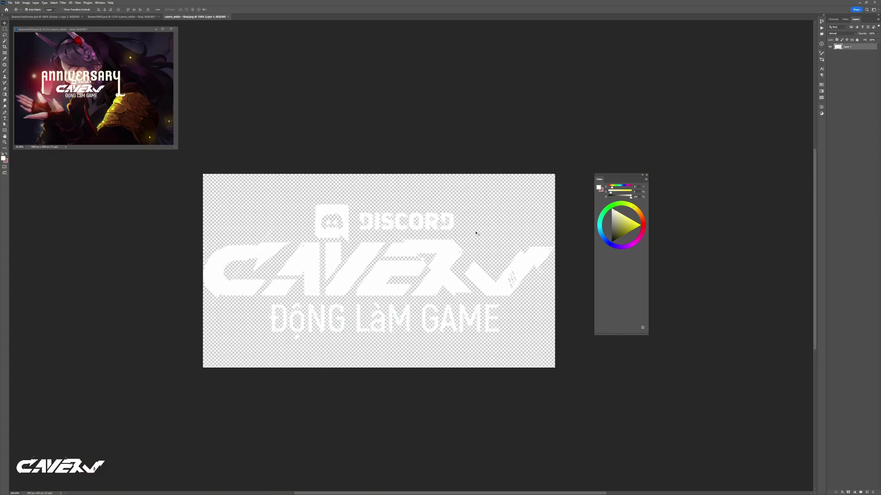
# Remove the DISCORD mark and the ĐỘNG LÀM GAME tagline from the logo, save it, and return to the banner
pyautogui.press('m')
pyautogui.moveTo(301, 196); pyautogui.dragTo(458, 238)
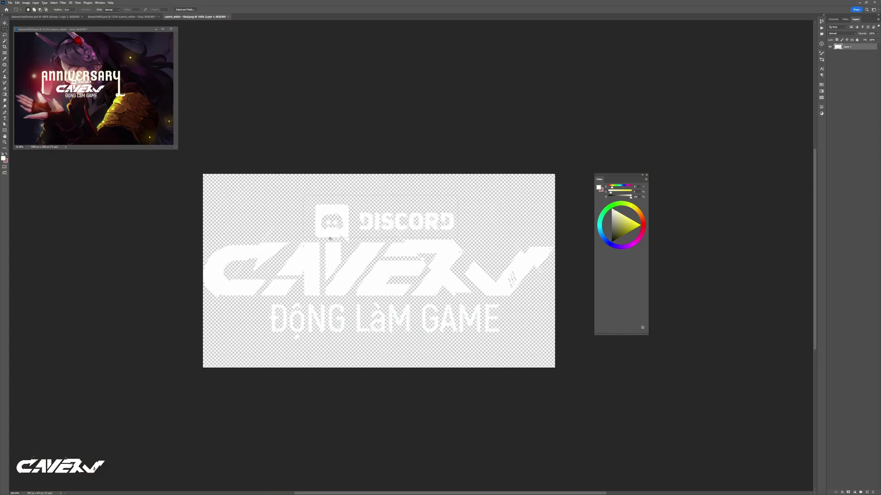
pyautogui.moveTo(330, 239); pyautogui.dragTo(360, 235)
pyautogui.moveTo(297, 234); pyautogui.dragTo(369, 246)
pyautogui.moveTo(361, 239); pyautogui.dragTo(379, 255)
pyautogui.moveTo(269, 232); pyautogui.dragTo(275, 241)
pyautogui.scroll(-3, 279, 243)
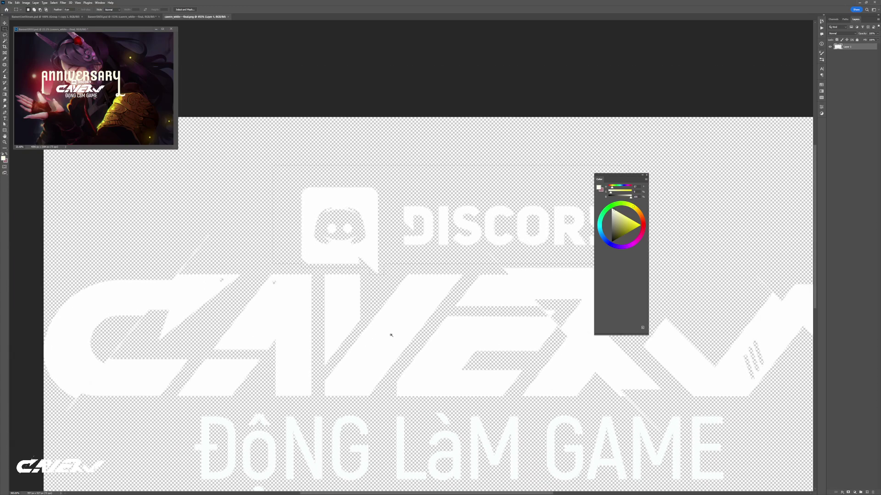
pyautogui.moveTo(76, 272); pyautogui.dragTo(688, 372)
pyautogui.press('Delete')
pyautogui.hotkey('ctrl', 's')
pyautogui.hotkey('ctrl', 'Tab')
pyautogui.hotkey('ctrl', 'Tab')
# Enlarge the CAVERN logo and fit it under ANNIVERSARY, between the extended A leg and Y stem
pyautogui.moveTo(476, 325)
pyautogui.mouseDown()
pyautogui.moveTo(444, 327)
pyautogui.moveTo(460, 329)
pyautogui.mouseUp()
pyautogui.hotkey('ctrl', 't')
pyautogui.moveTo(482, 284); pyautogui.dragTo(518, 263)
pyautogui.press('Return')
pyautogui.scroll(-4, 464, 322)
pyautogui.scroll(3, 445, 329)
pyautogui.scroll(2, 444, 329)
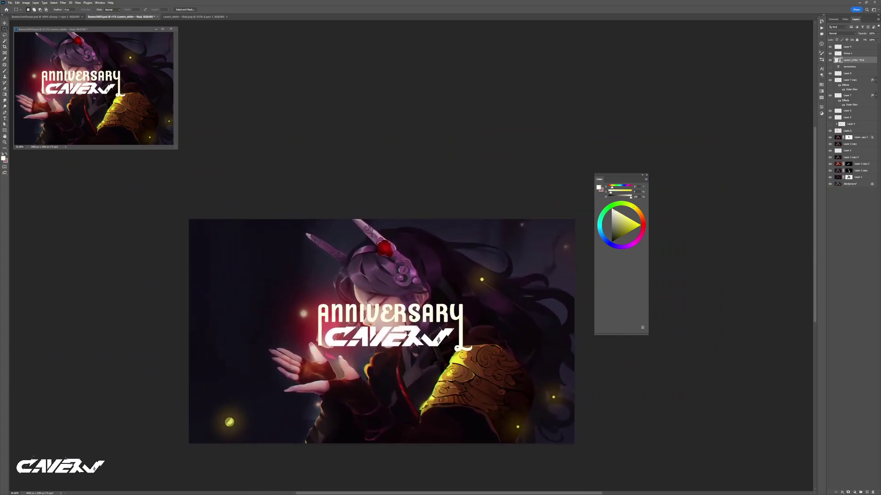
# Select the stretched ANNIVERSARY title layer together with the CAVERN logo layer
pyautogui.press('v')
pyautogui.keyDown('shift'); pyautogui.click(427, 311); pyautogui.keyUp('shift')
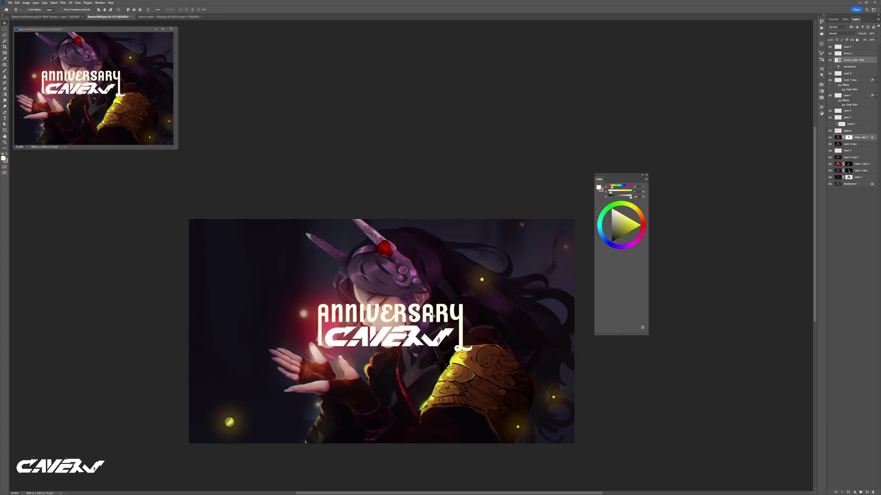
pyautogui.hotkey('ctrl', 'z')
pyautogui.hotkey('ctrl', 'shift', 'z')
pyautogui.keyDown('ctrl'); pyautogui.click(442, 171); pyautogui.keyUp('ctrl')
pyautogui.keyDown('ctrl'); pyautogui.click(416, 328); pyautogui.keyUp('ctrl')
# Try moving the title and logo without the swash layer to the banner's bottom edge, and undo the move
pyautogui.moveTo(418, 317); pyautogui.dragTo(435, 394)
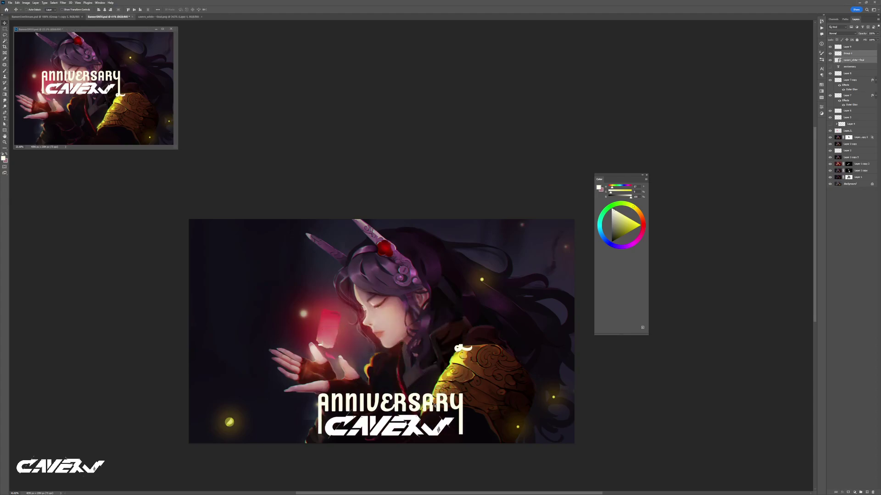
pyautogui.scroll(-10, 435, 390)
pyautogui.scroll(8, 435, 388)
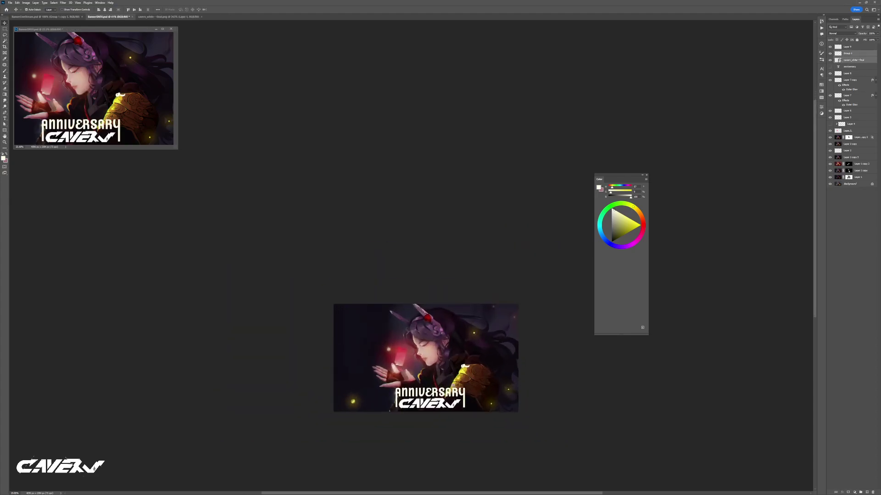
pyautogui.hotkey('ctrl', 'z')
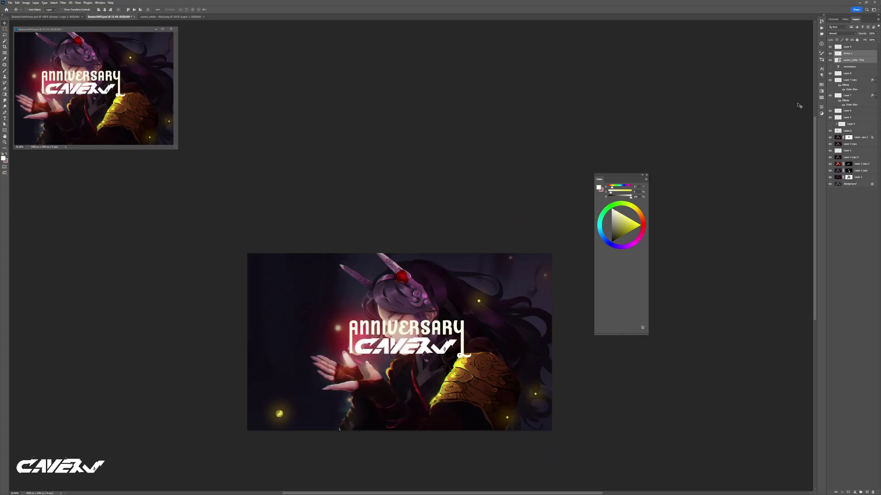
# Add the foot-and-swash layer to the selection, move the whole title with logo to the banner's bottom centre, and merge the layers
pyautogui.keyDown('ctrl'); pyautogui.click(863, 46); pyautogui.keyUp('ctrl')
pyautogui.moveTo(470, 331); pyautogui.dragTo(472, 399)
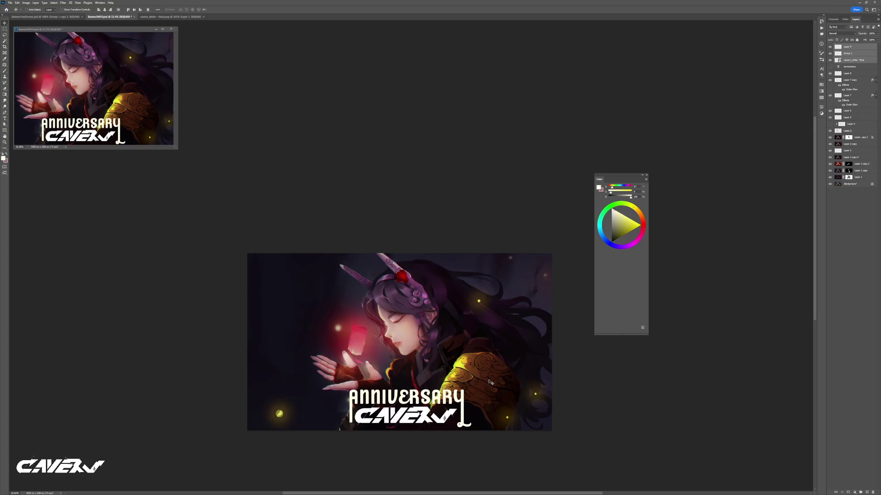
pyautogui.scroll(6, 371, 415)
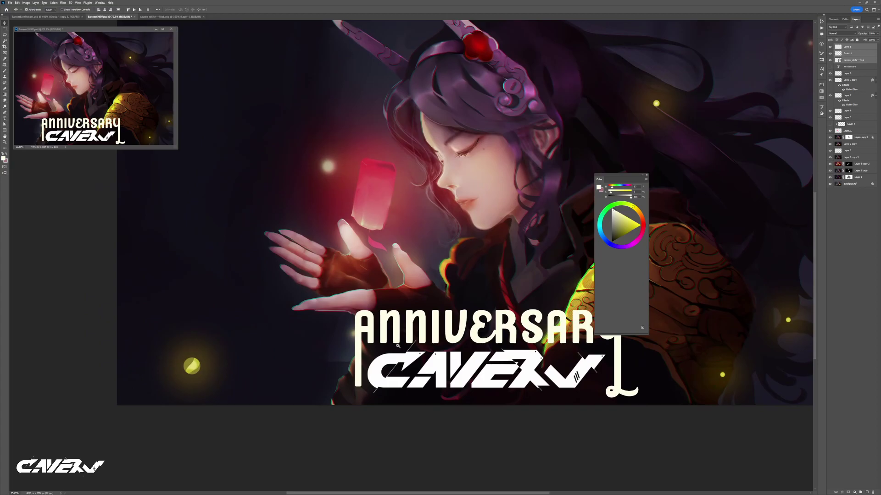
pyautogui.hotkey('ctrl', 'e')
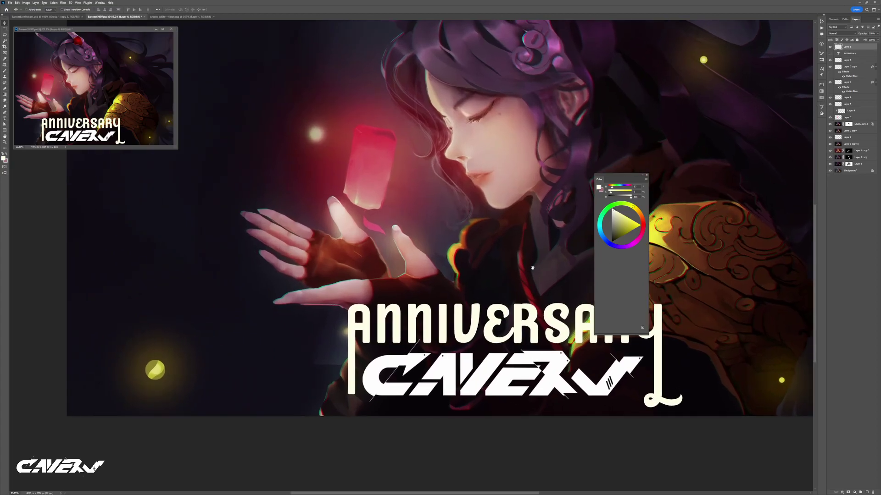
pyautogui.scroll(4, 533, 268)
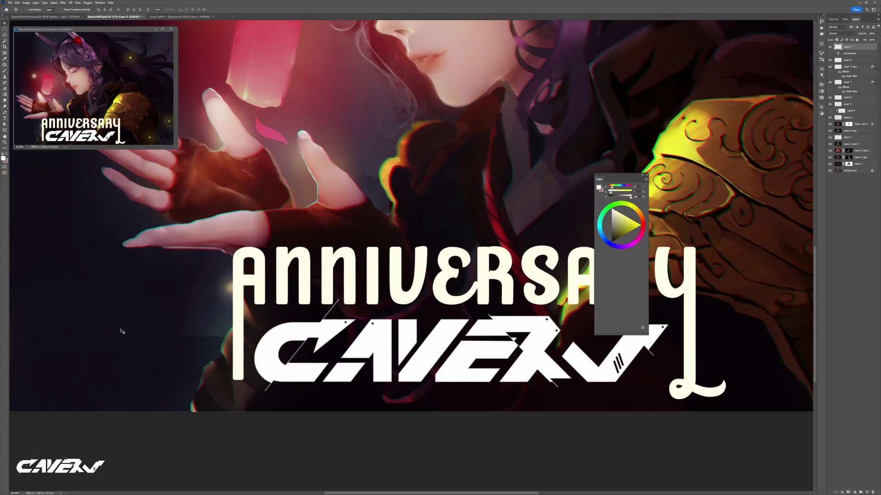
pyautogui.moveTo(336, 324); pyautogui.dragTo(294, 328)
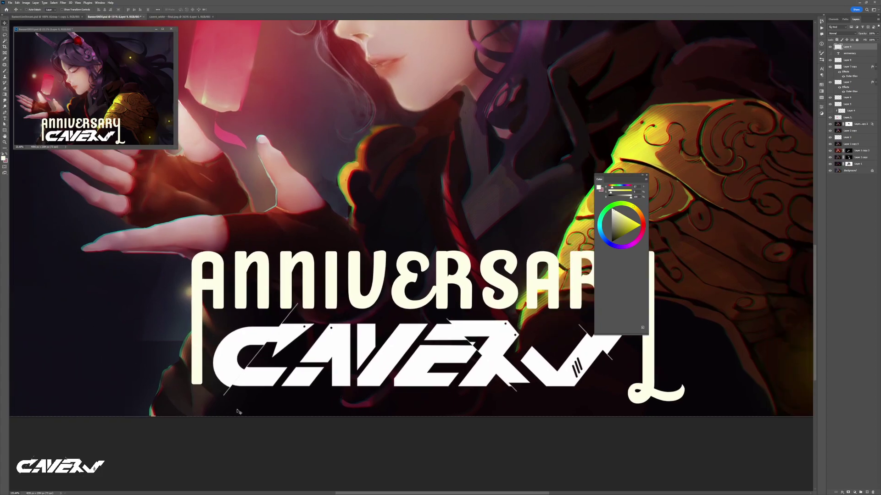
pyautogui.scroll(-8, 251, 401)
pyautogui.scroll(1, 327, 317)
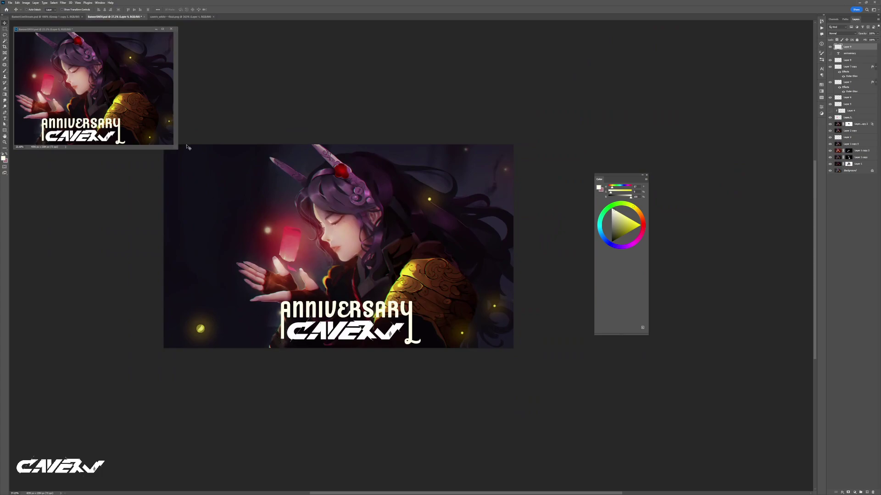
# Place a horizontal guide across the banner just below the title's extended A leg
pyautogui.click(77, 3)
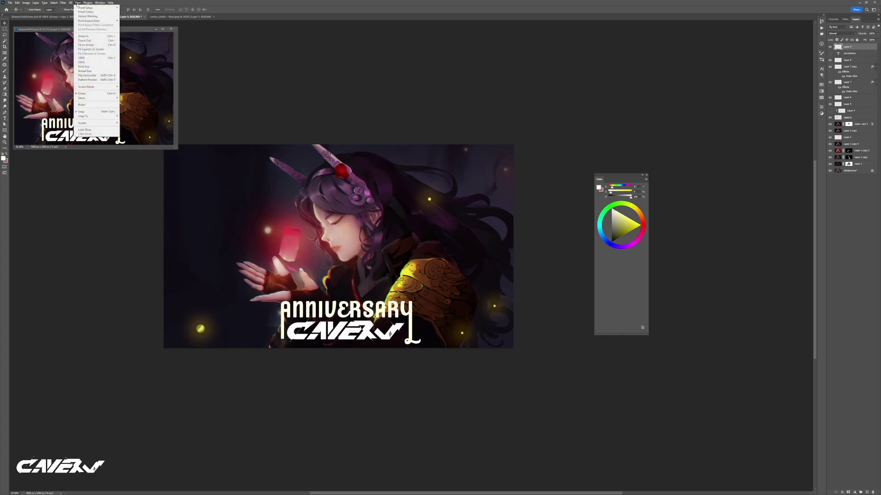
pyautogui.click(92, 62)
pyautogui.moveTo(377, 26); pyautogui.dragTo(475, 355)
pyautogui.moveTo(375, 369); pyautogui.dragTo(408, 364)
pyautogui.moveTo(353, 328); pyautogui.dragTo(385, 365)
# On a new layer, paint a cream hook curling left from the foot of the title's extended A leg with a hard round brush
pyautogui.hotkey('ctrl', 'shift', 'alt', 'n')
pyautogui.moveTo(279, 352)
pyautogui.mouseDown()
pyautogui.moveTo(303, 342)
pyautogui.moveTo(232, 318)
pyautogui.moveTo(256, 324)
pyautogui.mouseUp()
pyautogui.press('b')
pyautogui.click(270, 380)
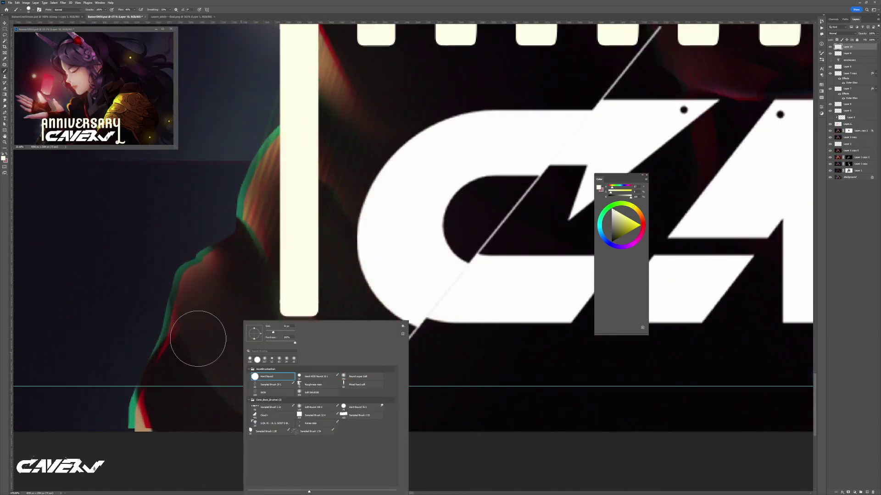
pyautogui.click(202, 334)
pyautogui.click(180, 318)
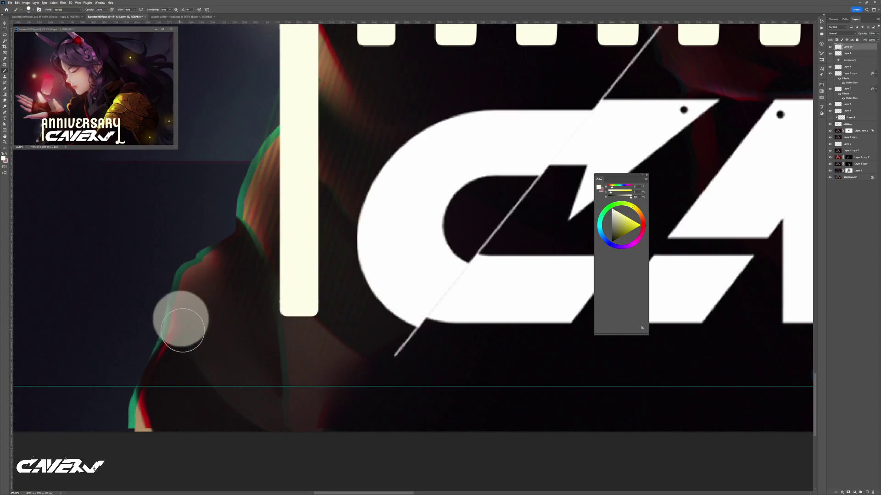
pyautogui.moveTo(179, 318)
pyautogui.mouseDown()
pyautogui.moveTo(193, 332)
pyautogui.moveTo(230, 359)
pyautogui.moveTo(214, 357)
pyautogui.moveTo(286, 350)
pyautogui.moveTo(278, 349)
pyautogui.moveTo(302, 312)
pyautogui.mouseUp()
pyautogui.rightClick(192, 331)
pyautogui.click(177, 336)
pyautogui.keyDown('alt'); pyautogui.rightClick(288, 319); pyautogui.keyUp('alt')
# Erase the hook's inner bend and lower outer edge to clean up its curve
pyautogui.press('e')
pyautogui.keyDown('alt'); pyautogui.rightClick(236, 306); pyautogui.keyUp('alt')
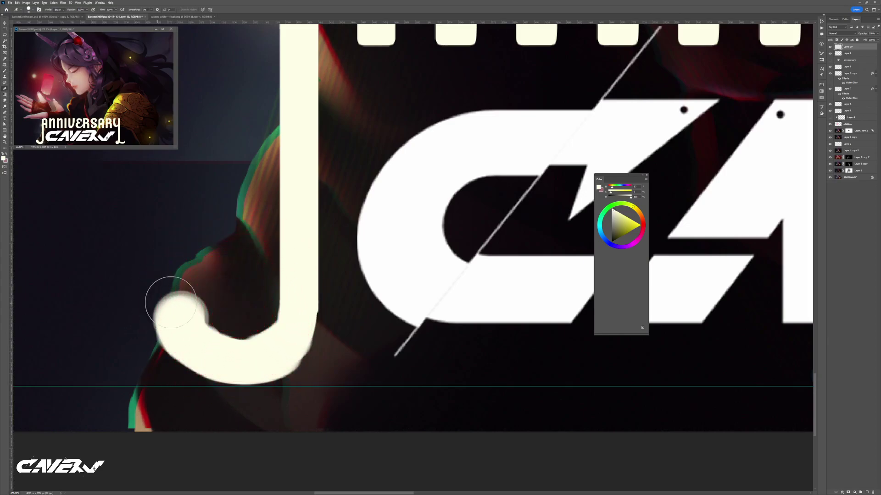
pyautogui.moveTo(214, 288)
pyautogui.mouseDown()
pyautogui.moveTo(229, 318)
pyautogui.moveTo(252, 310)
pyautogui.mouseUp()
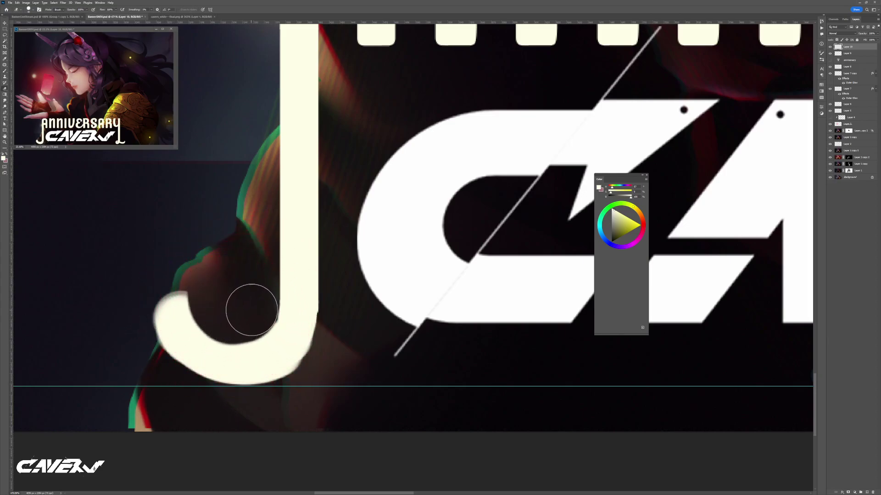
pyautogui.moveTo(331, 365); pyautogui.dragTo(299, 392)
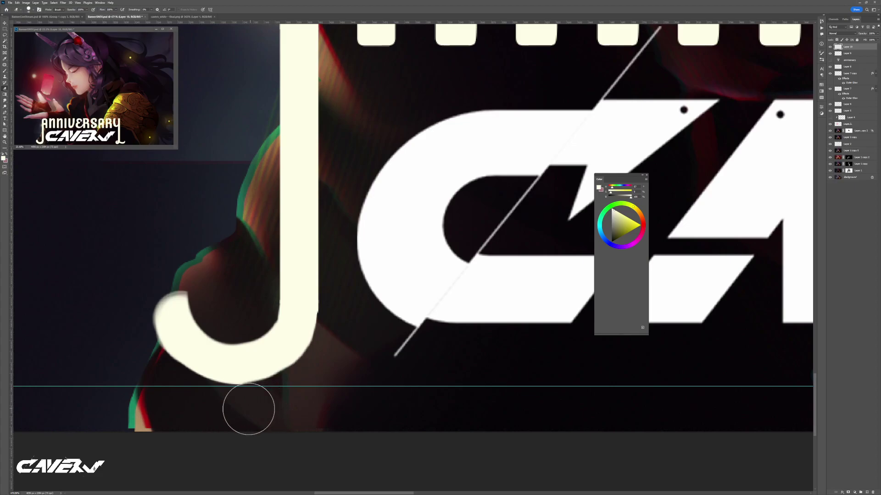
# Touch up the hook's stroke with the Brush, and erase its outer left side so the tip tapers to a point
pyautogui.press('b')
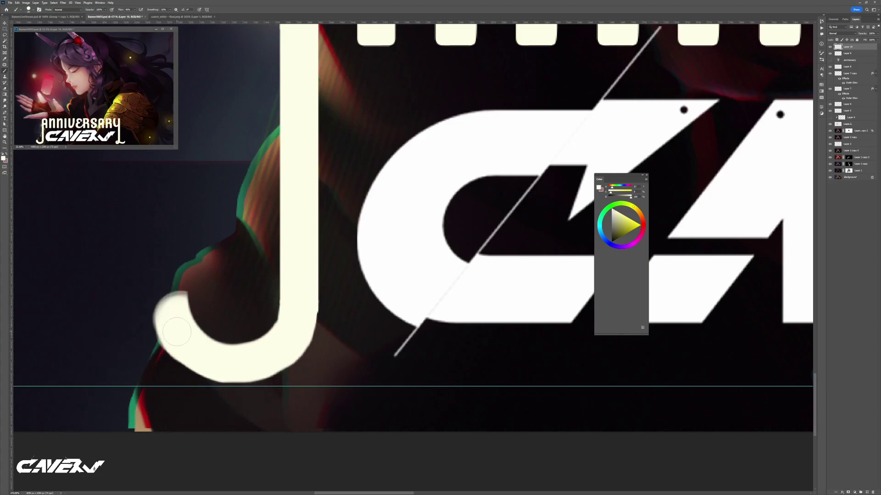
pyautogui.moveTo(243, 313)
pyautogui.mouseDown()
pyautogui.moveTo(180, 332)
pyautogui.moveTo(223, 326)
pyautogui.mouseUp()
pyautogui.press('e')
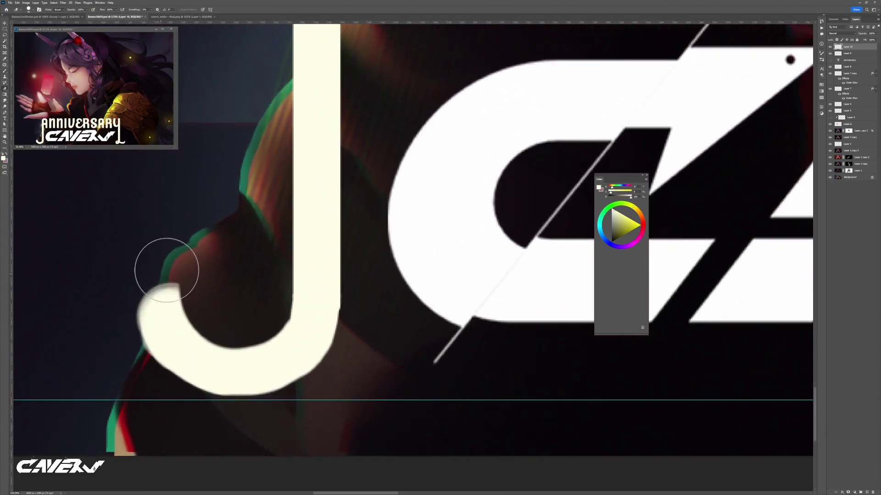
pyautogui.moveTo(171, 244)
pyautogui.mouseDown()
pyautogui.moveTo(135, 295)
pyautogui.moveTo(127, 340)
pyautogui.moveTo(136, 379)
pyautogui.mouseUp()
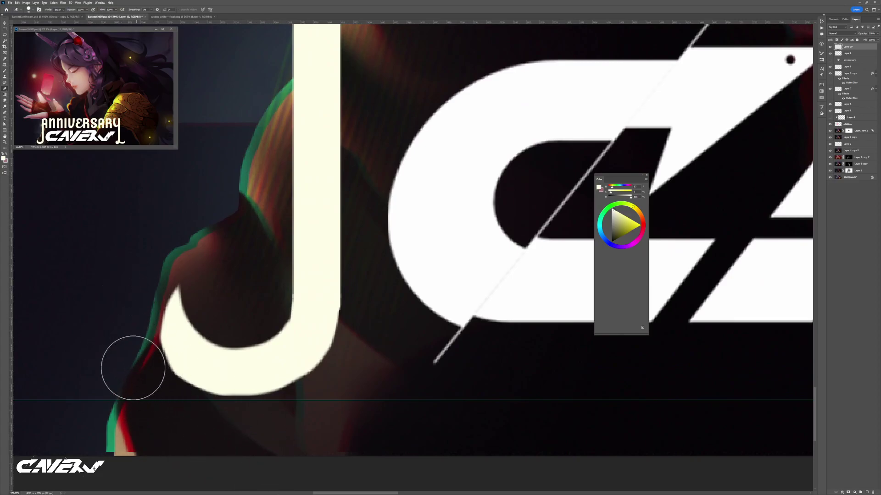
# Smooth the tapered hook's underside with brush strokes and check its inner bend with a larger eraser
pyautogui.press('b')
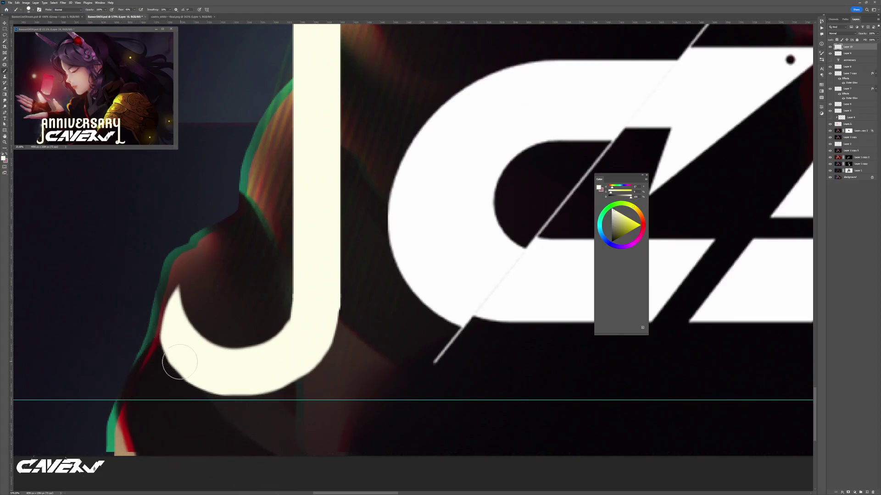
pyautogui.moveTo(179, 344)
pyautogui.mouseDown()
pyautogui.moveTo(181, 367)
pyautogui.moveTo(207, 383)
pyautogui.moveTo(275, 371)
pyautogui.mouseUp()
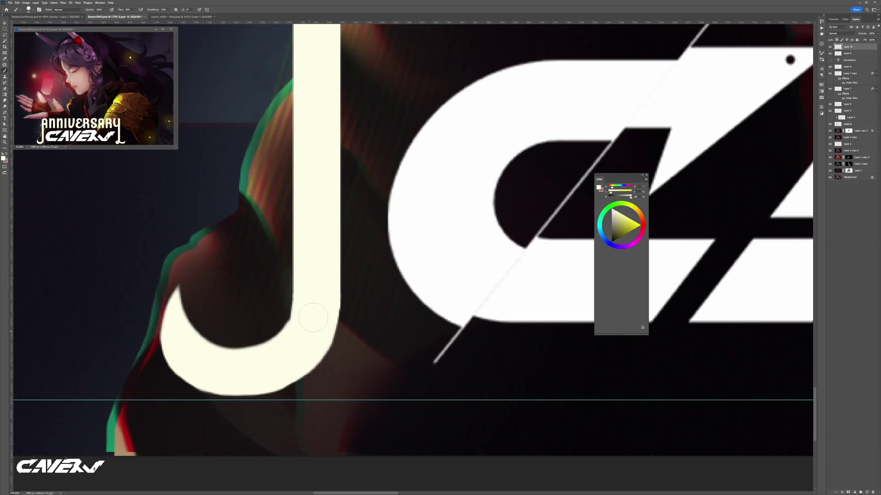
pyautogui.press('e')
pyautogui.press(']')
pyautogui.press(']')
pyautogui.press(']')
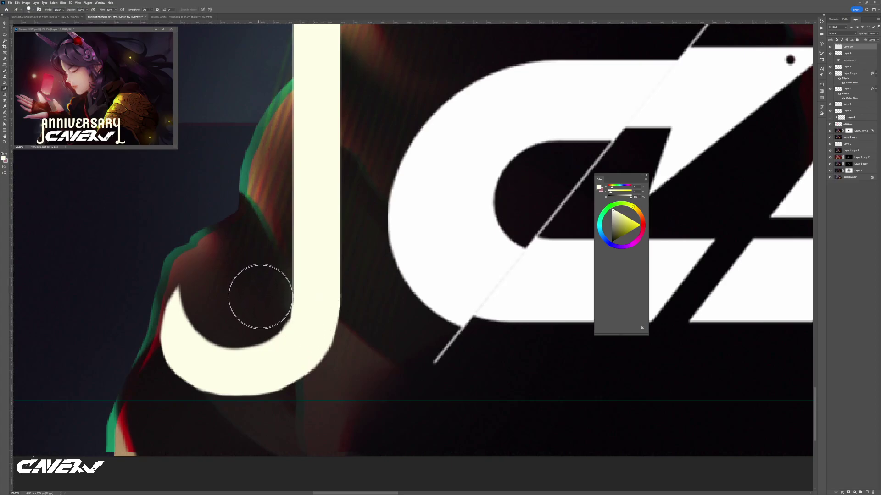
pyautogui.scroll(-5, 259, 305)
pyautogui.scroll(5, 260, 308)
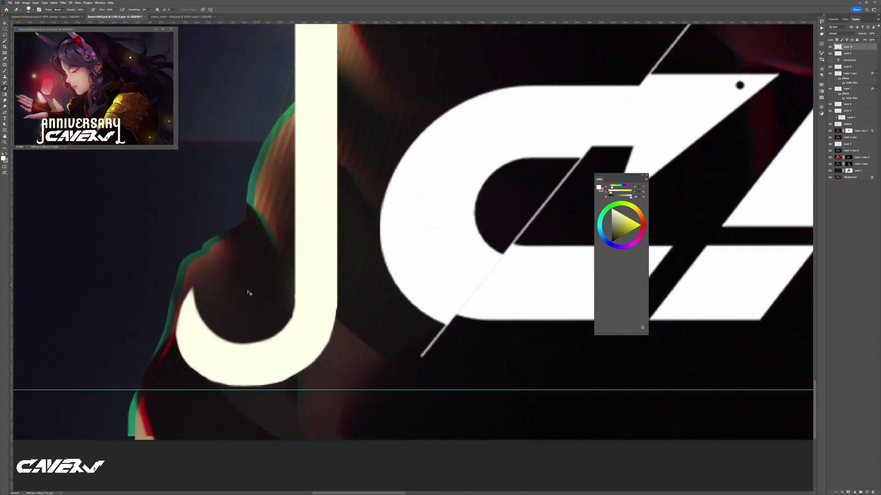
pyautogui.moveTo(260, 307); pyautogui.dragTo(243, 316)
pyautogui.scroll(-5, 344, 346)
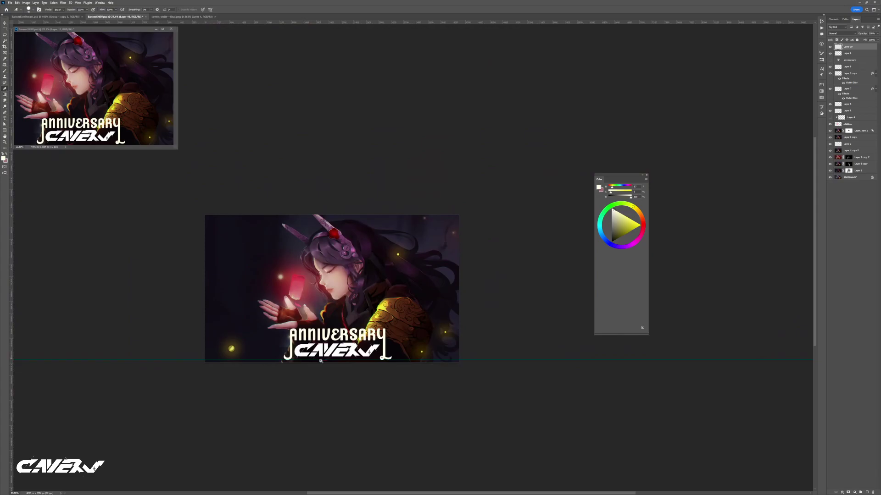
pyautogui.scroll(1, 320, 362)
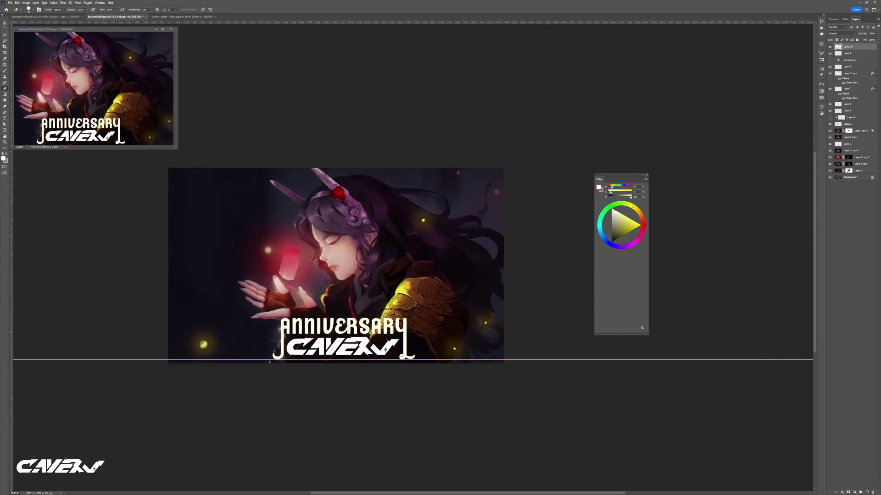
pyautogui.scroll(2, 287, 335)
# Duplicate the ANNIVERSARY text layer and move the copy above the title
pyautogui.press('v')
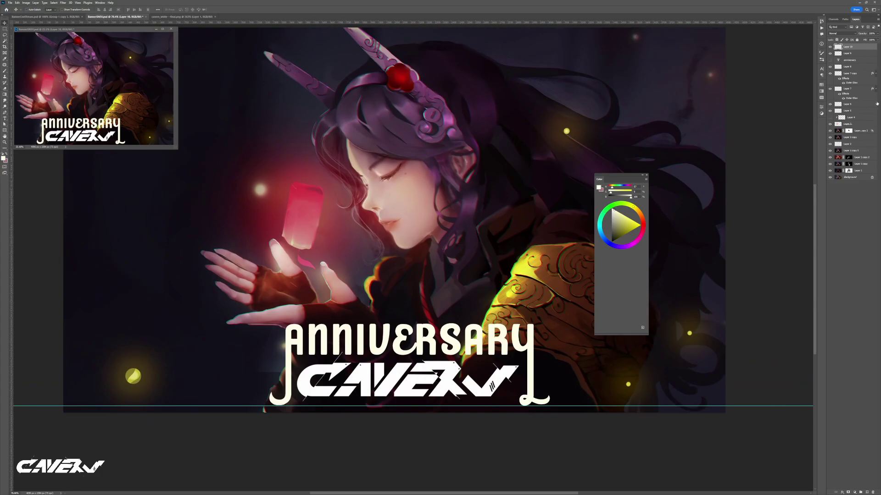
pyautogui.click(848, 61)
pyautogui.hotkey('ctrl', 'j')
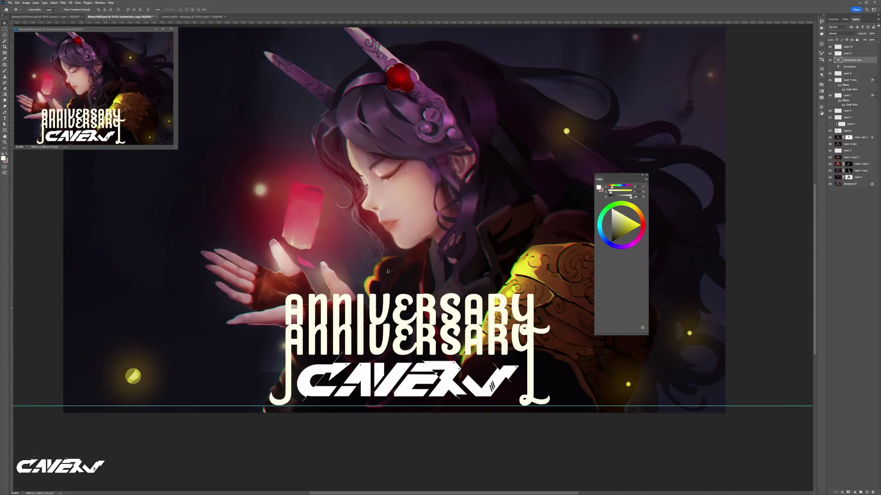
pyautogui.moveTo(388, 273); pyautogui.dragTo(378, 230)
# Replace the duplicated text layer's entire wording with "1"
pyautogui.press('t')
pyautogui.click(403, 278)
pyautogui.write('1')
pyautogui.hotkey('ctrl', 'a')
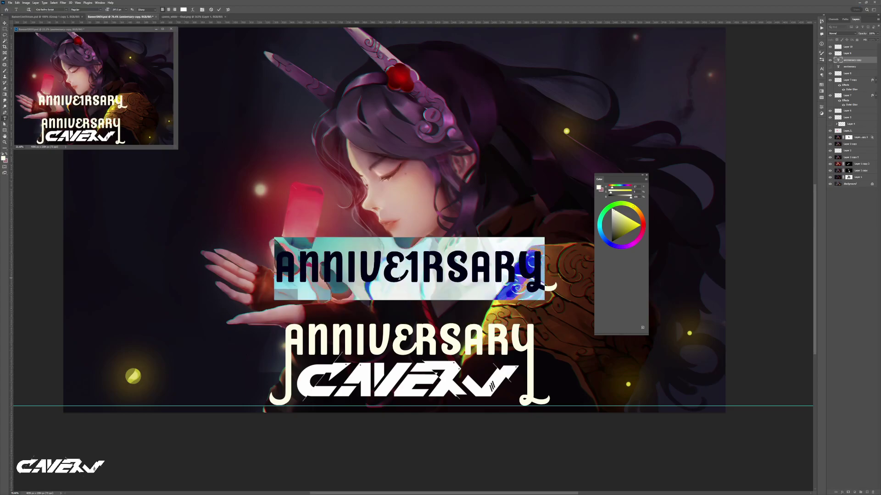
pyautogui.write('1')
pyautogui.hotkey('ctrl', 'Return')
# Move the 1 in front of ANNIVERSARY and enlarge it so its stem reaches below the title's letters
pyautogui.scroll(2, 282, 300)
pyautogui.press('v')
pyautogui.moveTo(291, 281); pyautogui.dragTo(272, 387)
pyautogui.hotkey('ctrl', 't')
pyautogui.moveTo(262, 316); pyautogui.dragTo(242, 243)
pyautogui.moveTo(270, 297); pyautogui.dragTo(281, 351)
pyautogui.press('Return')
pyautogui.moveTo(262, 398); pyautogui.dragTo(303, 397)
pyautogui.moveTo(308, 436)
pyautogui.mouseDown()
pyautogui.moveTo(270, 337)
pyautogui.moveTo(316, 341)
pyautogui.mouseUp()
# Select the painted hook's layer and activate the Brush
pyautogui.press('l')
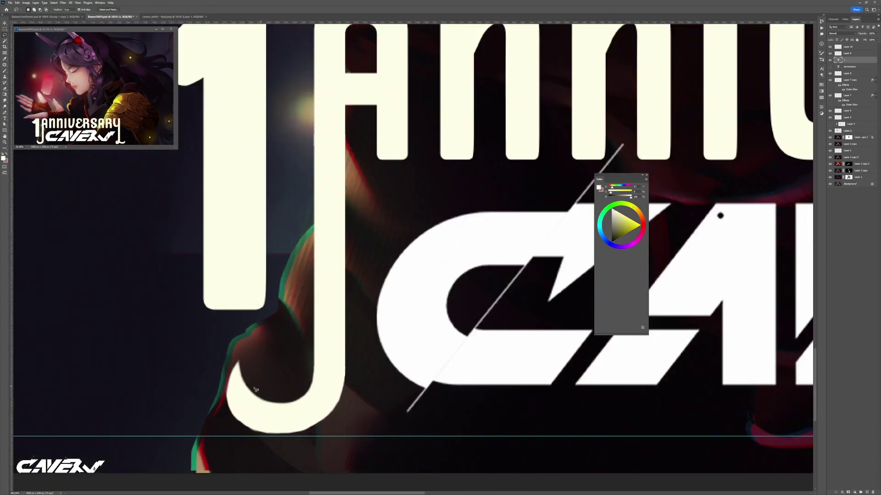
pyautogui.keyDown('ctrl'); pyautogui.click(230, 403); pyautogui.keyUp('ctrl')
pyautogui.press('b')
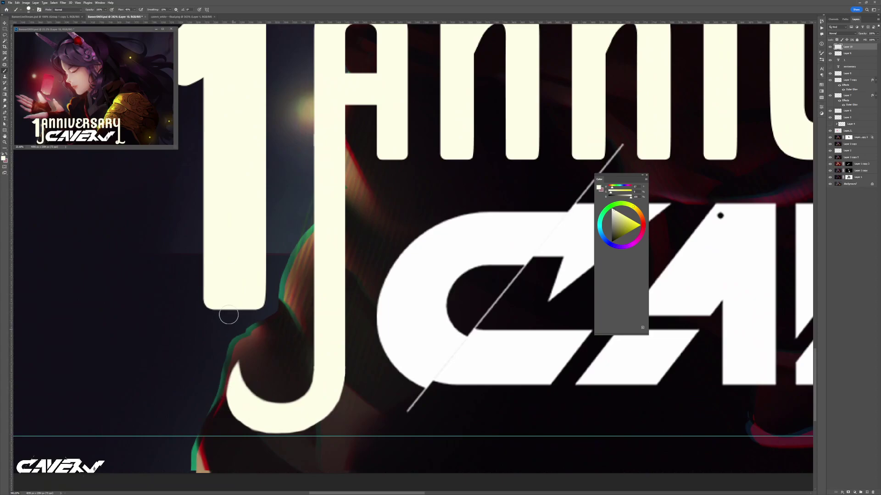
pyautogui.moveTo(219, 293); pyautogui.dragTo(216, 315)
pyautogui.moveTo(216, 302); pyautogui.dragTo(214, 326)
pyautogui.hotkey('ctrl', 'z')
pyautogui.hotkey('ctrl', 'z')
# Paint the 1's stem down into the hook and round its outer corner, joining it with the A leg as a U
pyautogui.moveTo(212, 299); pyautogui.dragTo(214, 382)
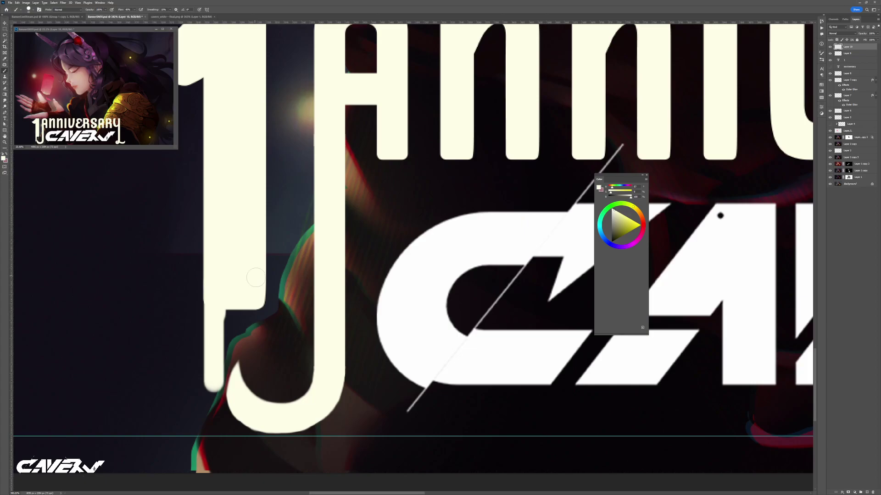
pyautogui.moveTo(258, 305)
pyautogui.mouseDown()
pyautogui.moveTo(245, 384)
pyautogui.moveTo(244, 299)
pyautogui.moveTo(230, 300)
pyautogui.moveTo(223, 374)
pyautogui.moveTo(244, 380)
pyautogui.moveTo(248, 401)
pyautogui.moveTo(247, 375)
pyautogui.moveTo(255, 402)
pyautogui.moveTo(252, 382)
pyautogui.moveTo(264, 402)
pyautogui.moveTo(258, 398)
pyautogui.moveTo(288, 395)
pyautogui.moveTo(253, 378)
pyautogui.moveTo(273, 407)
pyautogui.moveTo(260, 399)
pyautogui.moveTo(296, 408)
pyautogui.moveTo(262, 402)
pyautogui.moveTo(303, 405)
pyautogui.mouseUp()
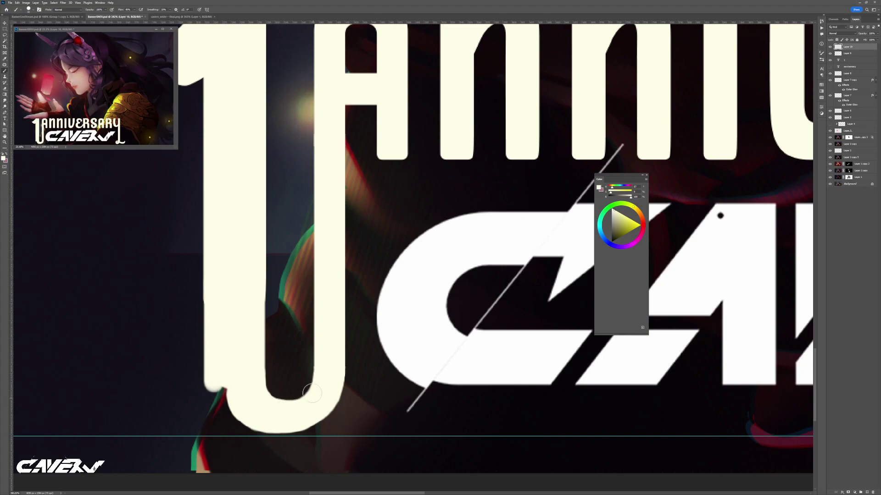
pyautogui.moveTo(230, 376)
pyautogui.mouseDown()
pyautogui.moveTo(225, 396)
pyautogui.moveTo(221, 374)
pyautogui.moveTo(239, 414)
pyautogui.moveTo(227, 393)
pyautogui.moveTo(259, 417)
pyautogui.moveTo(228, 409)
pyautogui.moveTo(271, 418)
pyautogui.moveTo(242, 409)
pyautogui.moveTo(270, 416)
pyautogui.moveTo(247, 417)
pyautogui.moveTo(295, 417)
pyautogui.mouseUp()
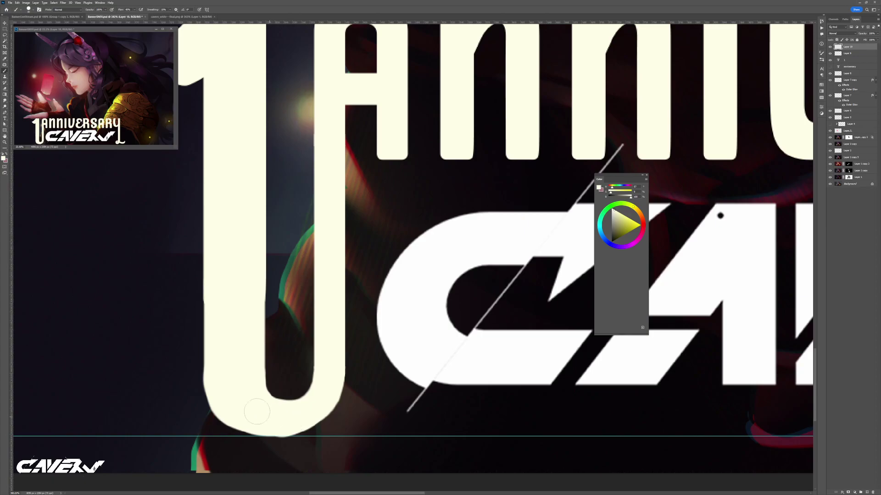
pyautogui.moveTo(233, 406); pyautogui.dragTo(250, 414)
# Refine the U-shaped joint's bottom curve with the Brush and erase the uneven paint along its outer edge
pyautogui.scroll(-10, 278, 408)
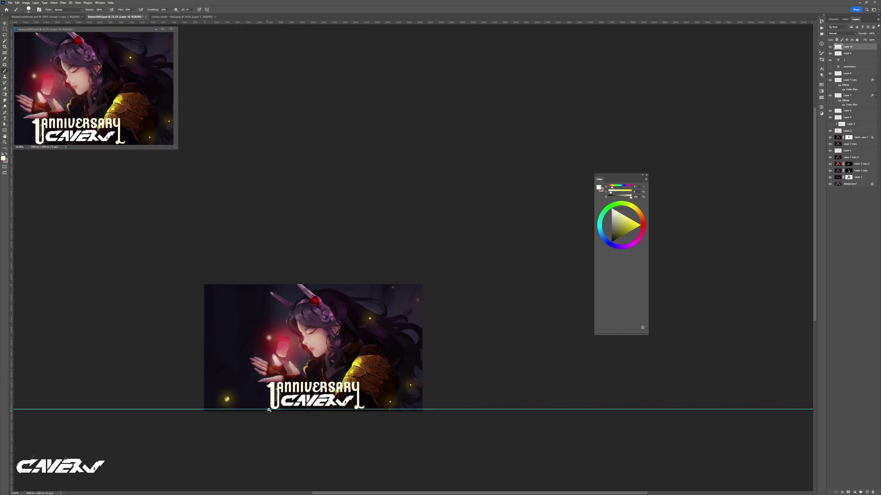
pyautogui.scroll(10, 268, 410)
pyautogui.moveTo(243, 394)
pyautogui.mouseDown()
pyautogui.moveTo(240, 414)
pyautogui.moveTo(239, 343)
pyautogui.mouseUp()
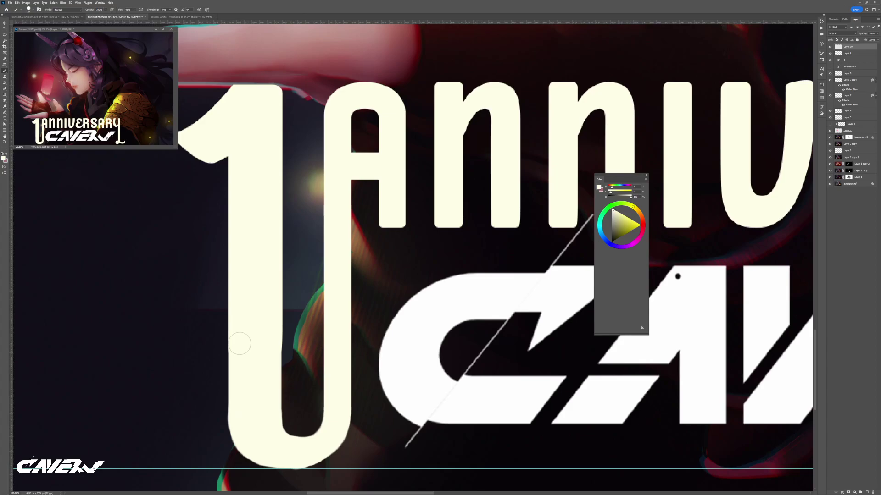
pyautogui.scroll(-2, 234, 331)
pyautogui.hscroll(1, 234, 330)
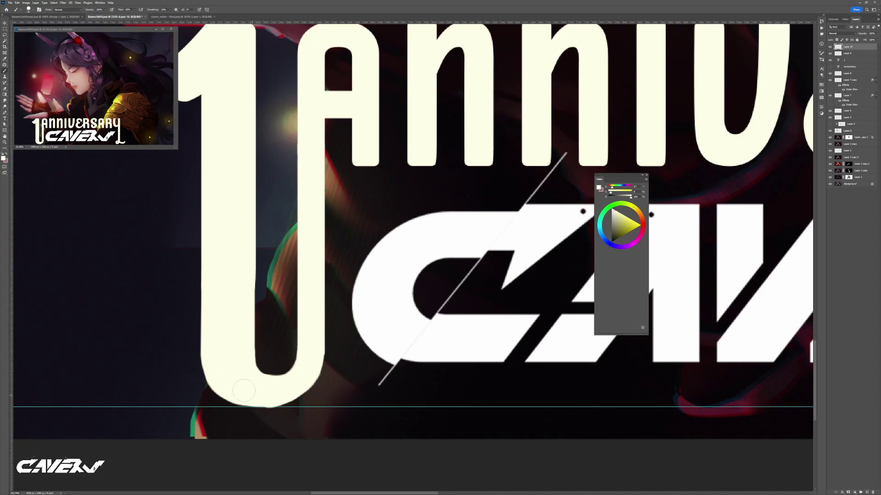
pyautogui.moveTo(252, 397); pyautogui.dragTo(278, 395)
pyautogui.press('e')
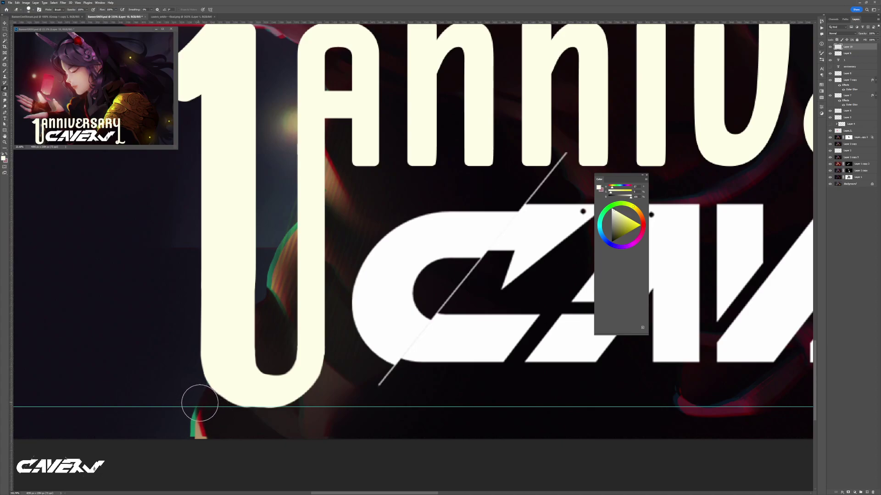
pyautogui.moveTo(202, 405); pyautogui.dragTo(220, 419)
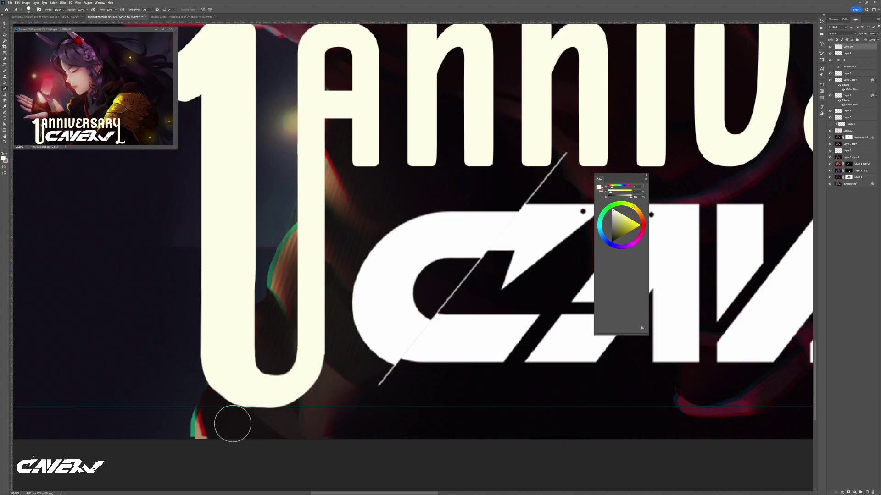
pyautogui.moveTo(316, 413); pyautogui.dragTo(271, 423)
pyautogui.moveTo(271, 423); pyautogui.dragTo(222, 414)
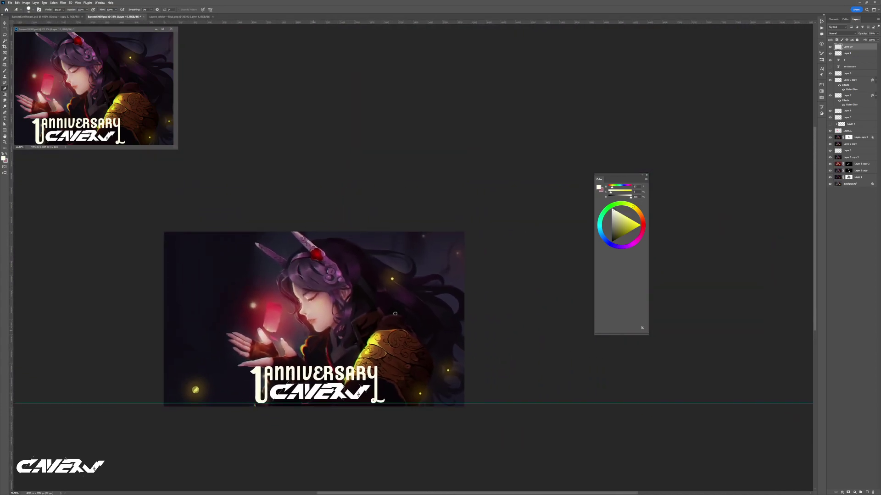
# Hide the guide and group the 1, the title with logo, and the joining-stroke layers
pyautogui.hotkey('ctrl', ';')
pyautogui.moveTo(367, 296)
pyautogui.mouseDown()
pyautogui.moveTo(336, 297)
pyautogui.moveTo(379, 297)
pyautogui.mouseUp()
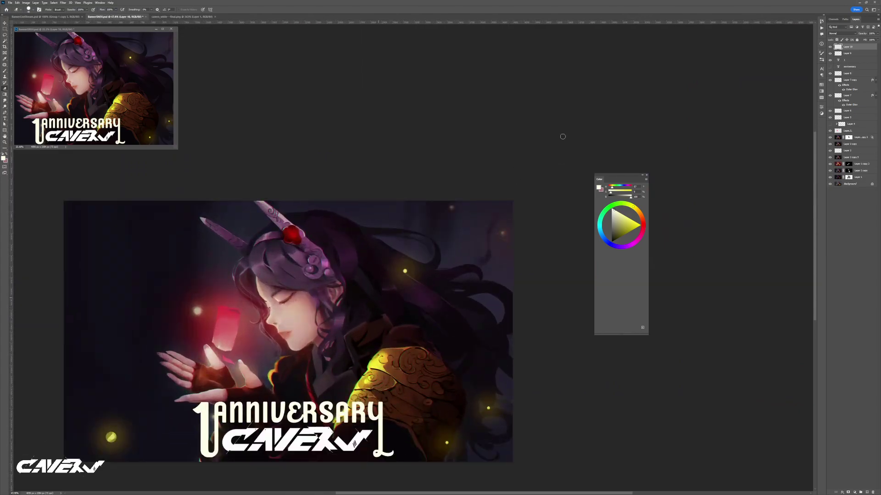
pyautogui.keyDown('shift'); pyautogui.click(855, 61); pyautogui.keyUp('shift')
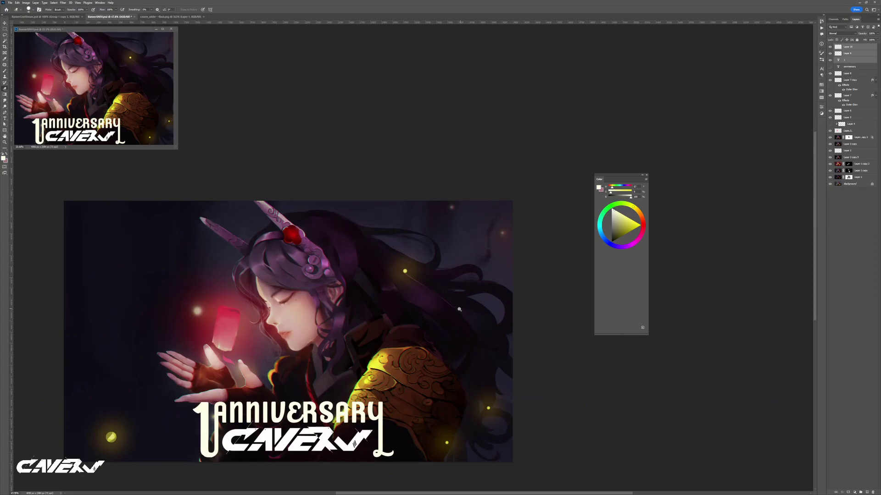
pyautogui.moveTo(460, 309); pyautogui.dragTo(446, 309)
pyautogui.press('v')
pyautogui.moveTo(426, 339); pyautogui.dragTo(458, 298)
pyautogui.hotkey('ctrl', 'z')
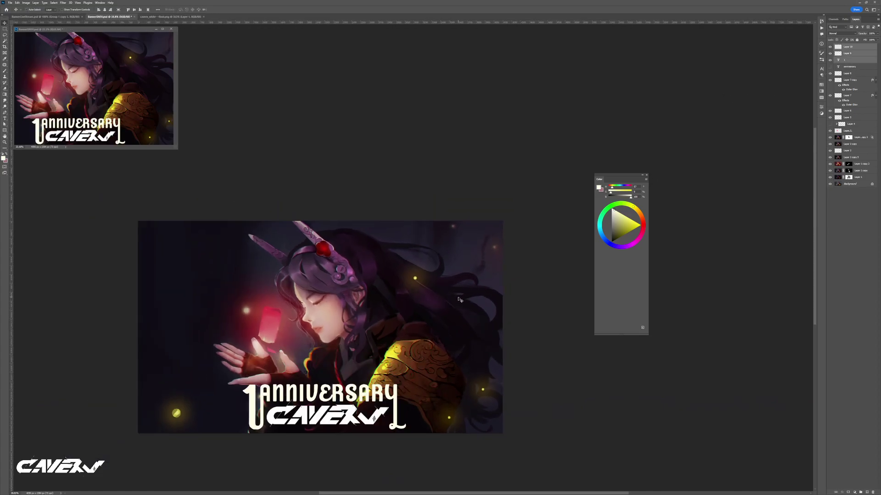
pyautogui.hotkey('ctrl', 'g')
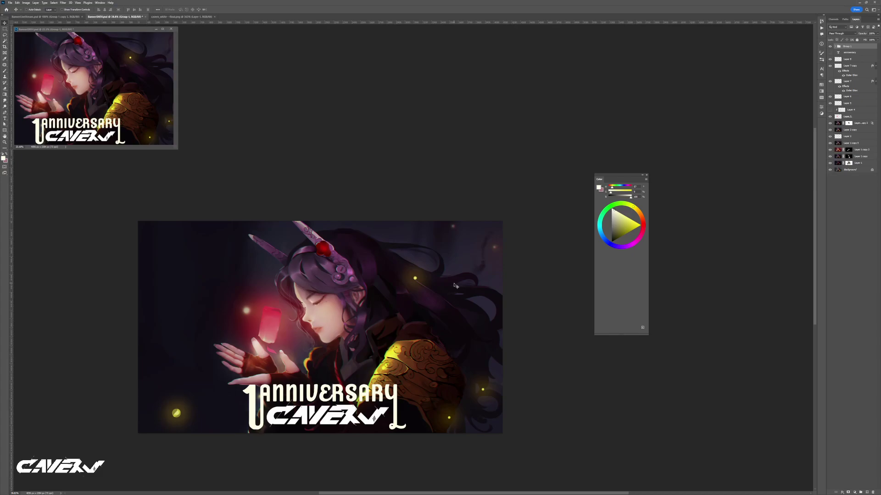
# Create a merged single-layer copy of the title group
pyautogui.hotkey('ctrl', 'j')
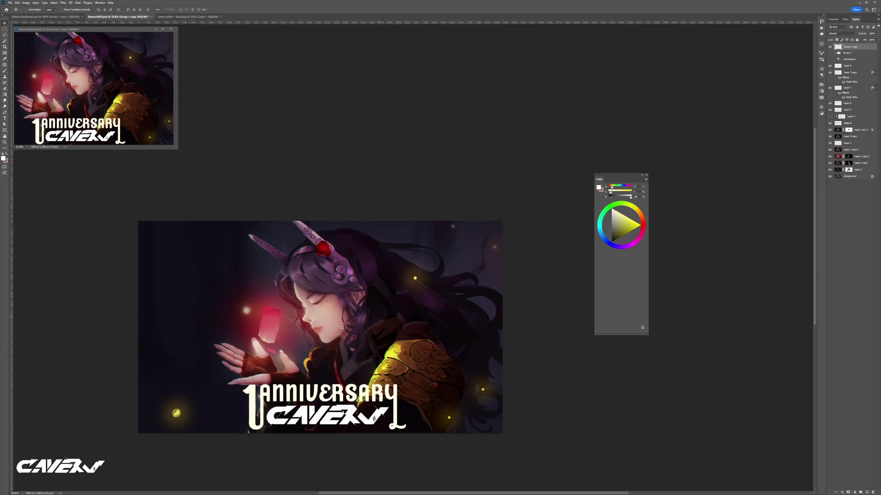
pyautogui.moveTo(343, 327); pyautogui.dragTo(302, 327)
pyautogui.moveTo(381, 330); pyautogui.dragTo(405, 331)
pyautogui.scroll(2, 398, 321)
pyautogui.scroll(3, 405, 321)
pyautogui.hotkey('ctrl', 't')
pyautogui.press('Escape')
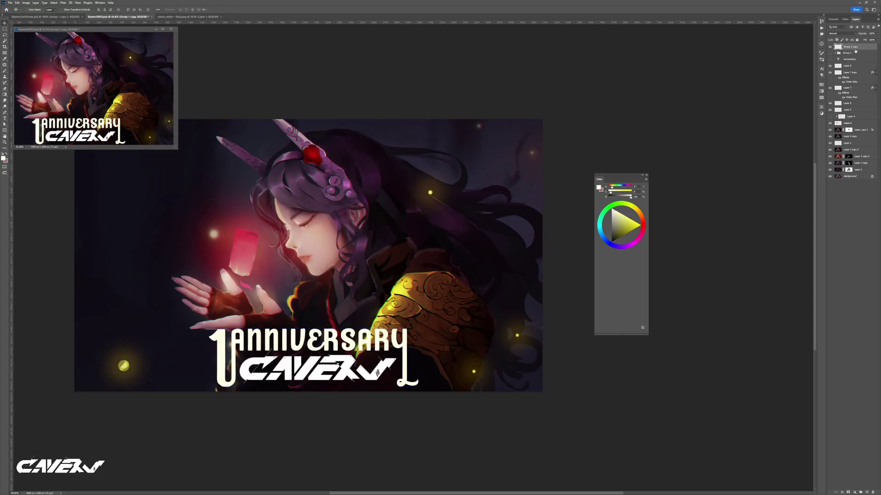
# Convert the merged title copy to a smart object and scale it down slightly at the banner's bottom centre
pyautogui.rightClick(850, 46)
pyautogui.click(836, 139)
pyautogui.hotkey('ctrl', 't')
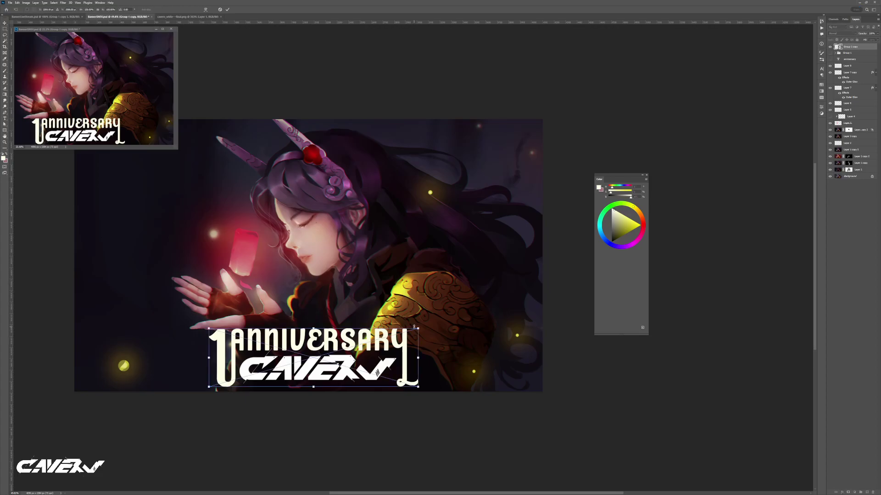
pyautogui.moveTo(417, 329); pyautogui.dragTo(380, 346)
pyautogui.press('Return')
# Try 70% opacity and a Hue/Saturation adjustment on the title smart object
pyautogui.press('7')
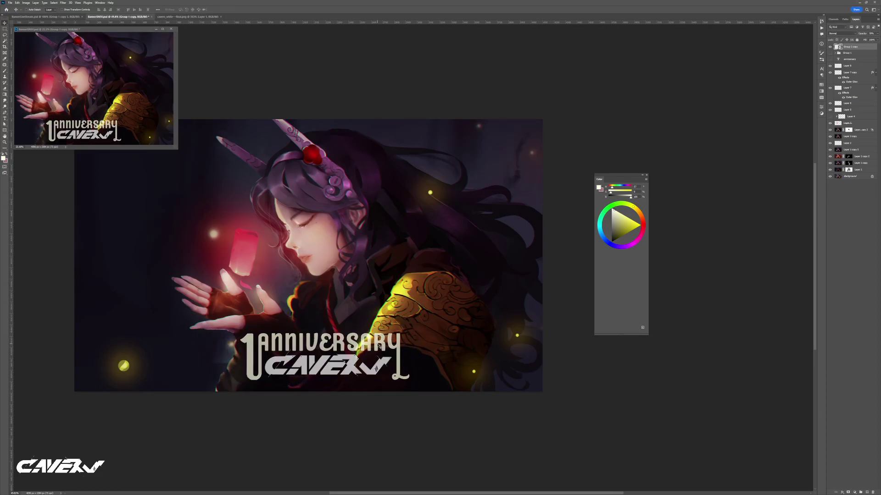
pyautogui.hotkey('ctrl', 'u')
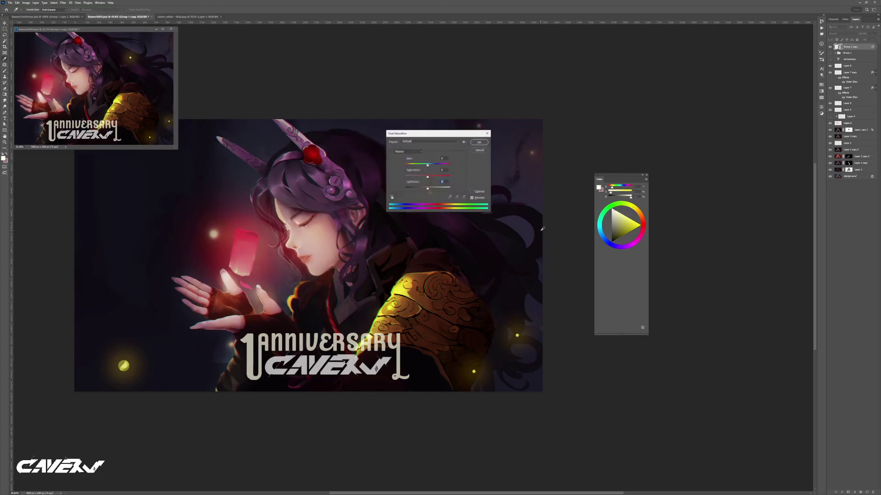
pyautogui.press('Return')
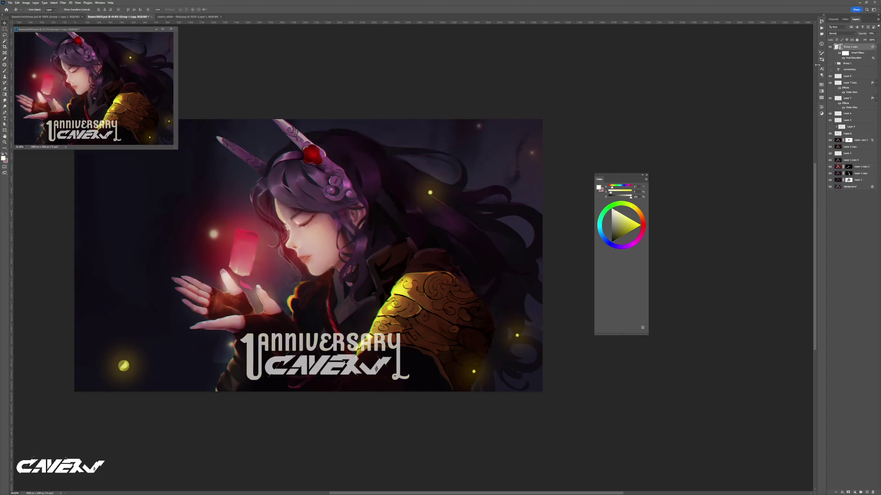
pyautogui.doubleClick(852, 57)
pyautogui.press('Return')
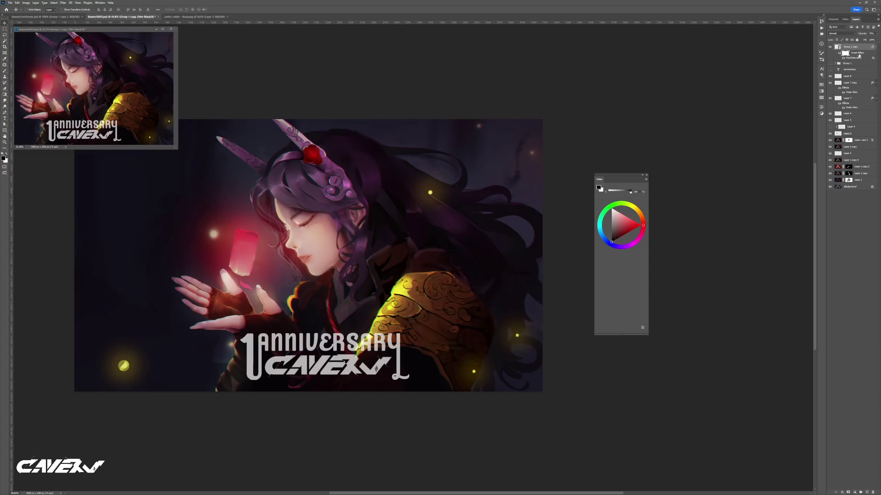
# Restore the title layer to 100% opacity and delete its Hue/Saturation smart filter
pyautogui.press('Delete')
pyautogui.hotkey('ctrl', 'z')
pyautogui.rightClick(852, 46)
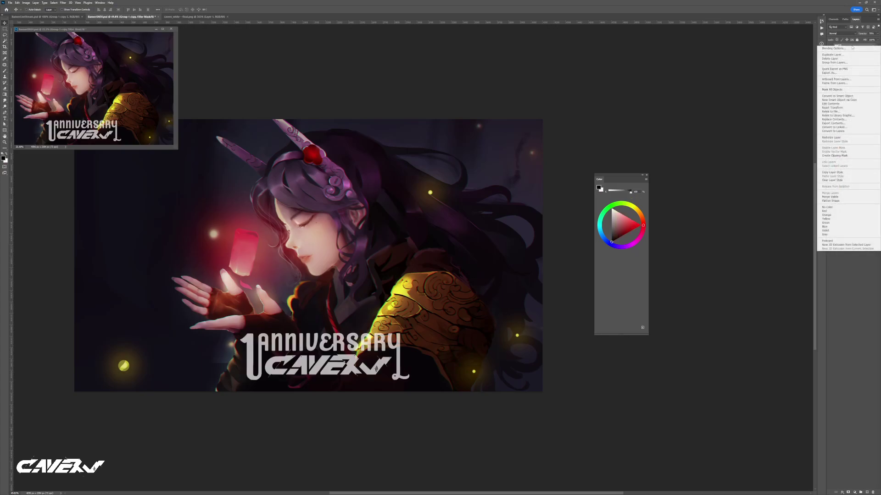
pyautogui.click(840, 180)
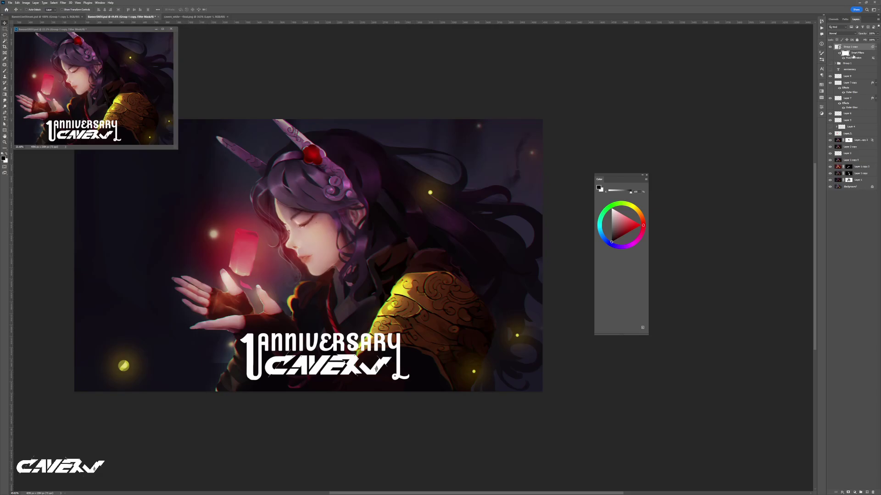
pyautogui.click(856, 57)
pyautogui.rightClick(857, 59)
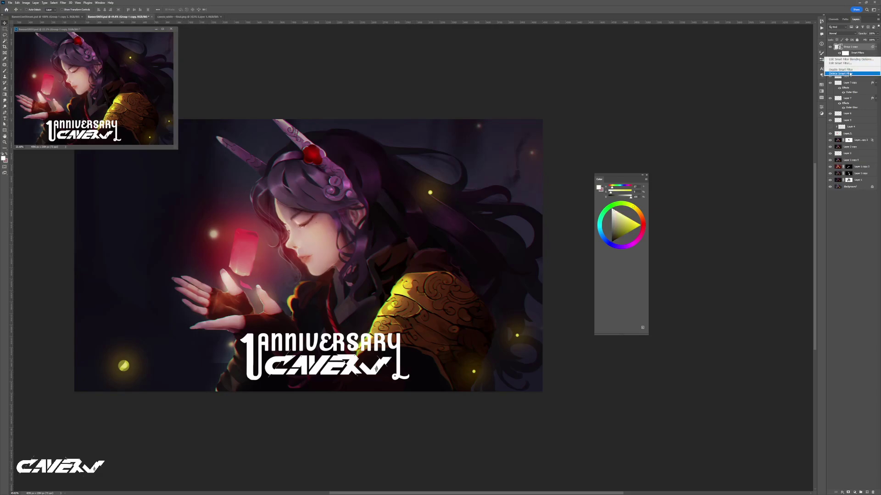
pyautogui.click(850, 73)
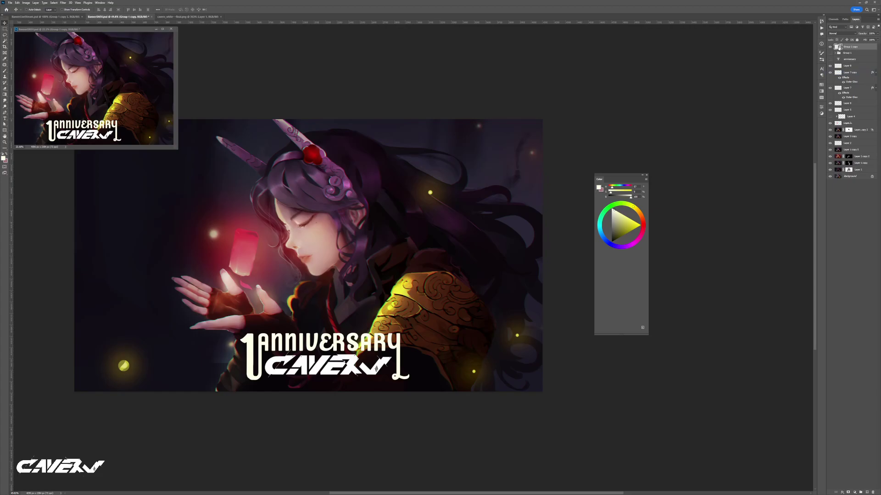
# Edit the title smart object's contents with Hue/Saturation at Lightness 100, save them, and return to the banner document
pyautogui.doubleClick(838, 47)
pyautogui.hotkey('ctrl', 'u')
pyautogui.press('Tab')
pyautogui.press('Tab')
pyautogui.write('100')
pyautogui.press('Return')
pyautogui.hotkey('ctrl', 's')
pyautogui.hotkey('ctrl', 'Tab')
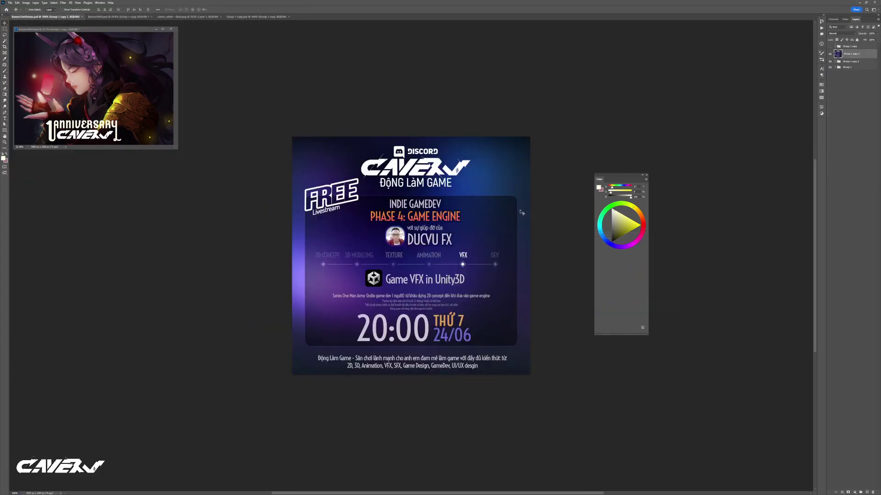
pyautogui.hotkey('ctrl', 'Tab')
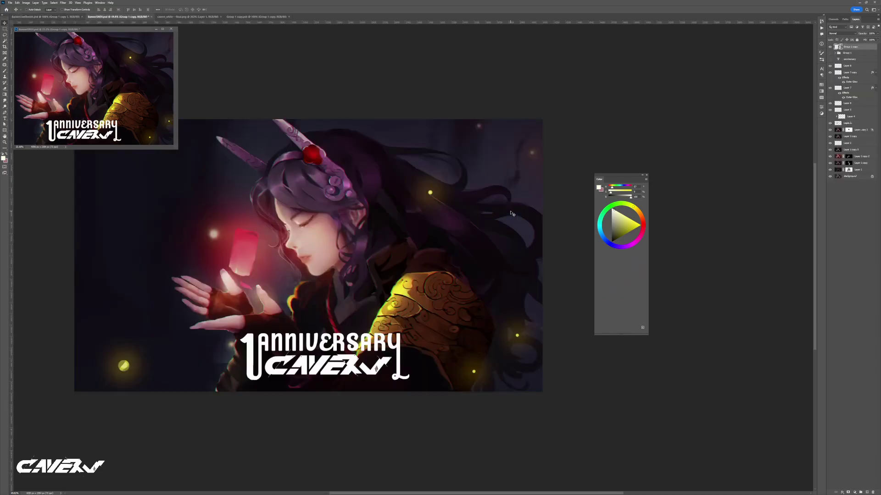
# Add a Stroke layer style positioned Outside to the title smart object and adjust its size and opacity
pyautogui.doubleClick(870, 47)
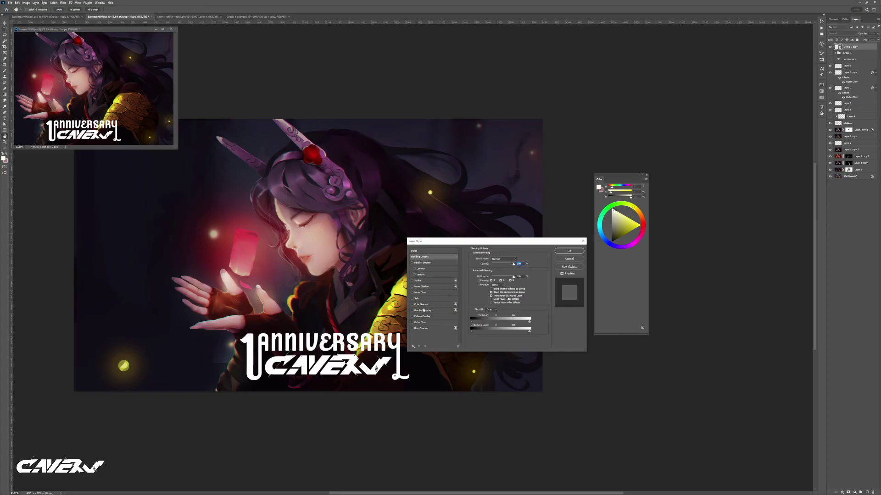
pyautogui.click(415, 281)
pyautogui.moveTo(492, 260); pyautogui.dragTo(503, 274)
pyautogui.click(495, 264)
pyautogui.click(496, 265)
pyautogui.click(482, 291)
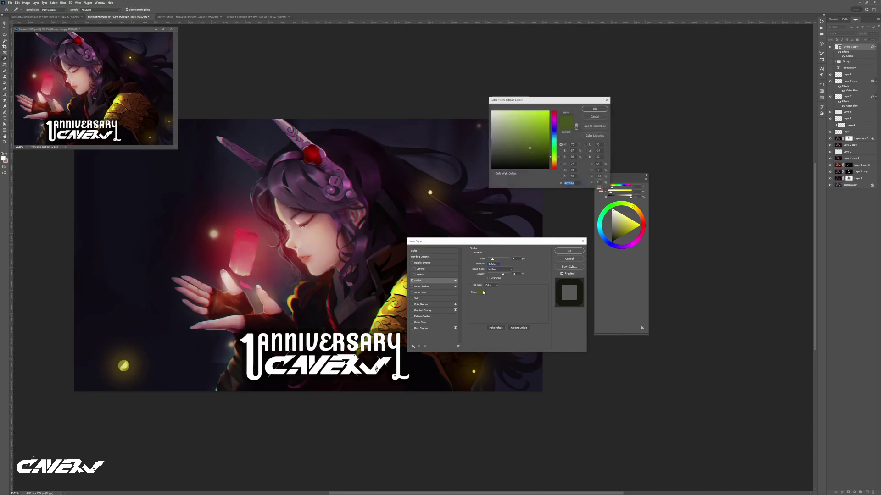
pyautogui.press('Escape')
# Switch the title stroke's fill type to Gradient and apply the magenta-to-blue Purple_17 preset
pyautogui.click(494, 285)
pyautogui.click(494, 292)
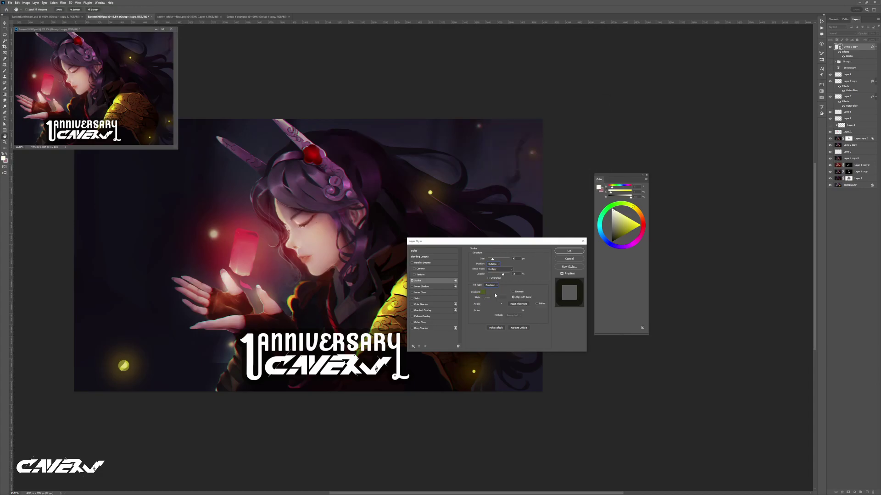
pyautogui.click(492, 293)
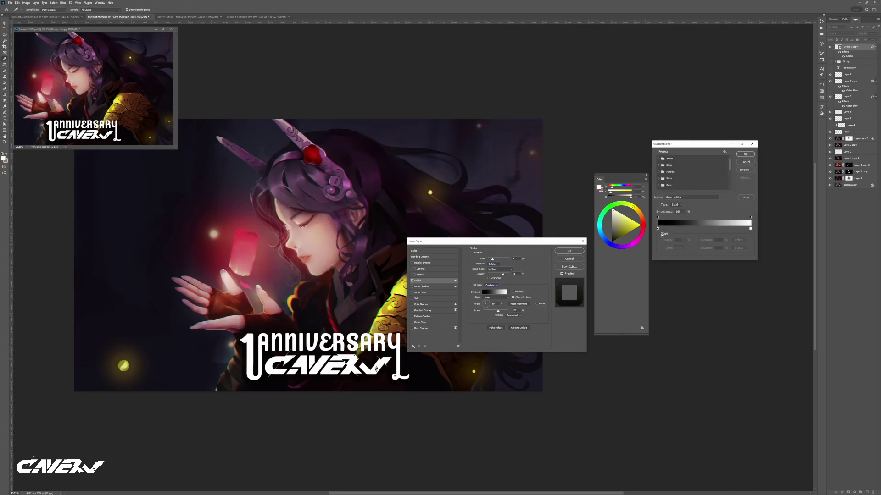
pyautogui.click(663, 173)
pyautogui.click(679, 180)
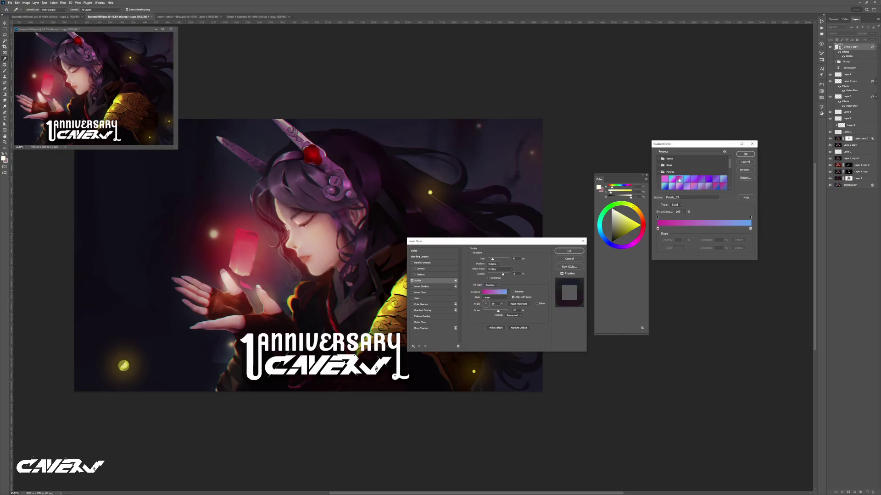
pyautogui.click(717, 187)
pyautogui.click(745, 154)
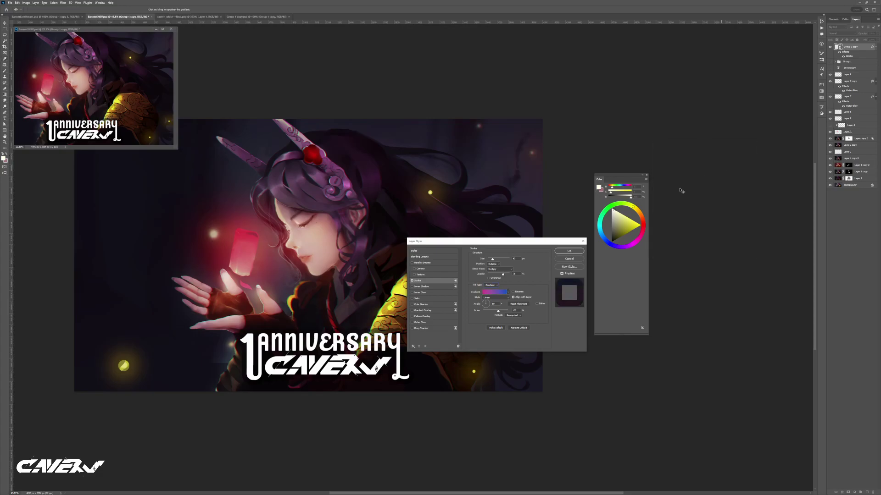
# Set the title stroke's blend mode to Normal, lower its opacity to a faint outline, and apply the layer style
pyautogui.click(504, 270)
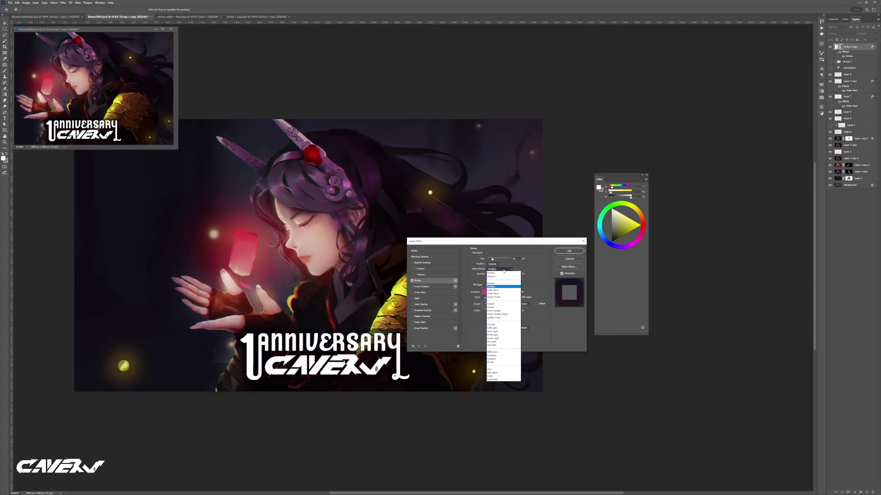
pyautogui.click(503, 274)
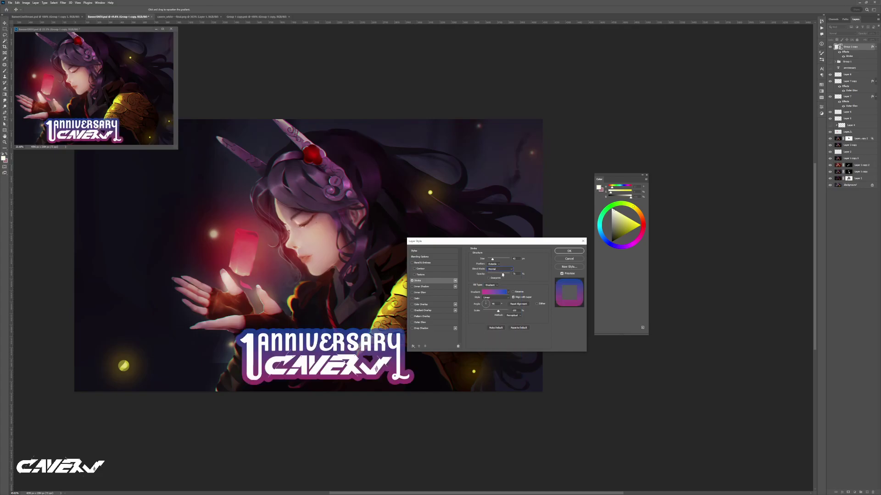
pyautogui.moveTo(520, 243); pyautogui.dragTo(561, 246)
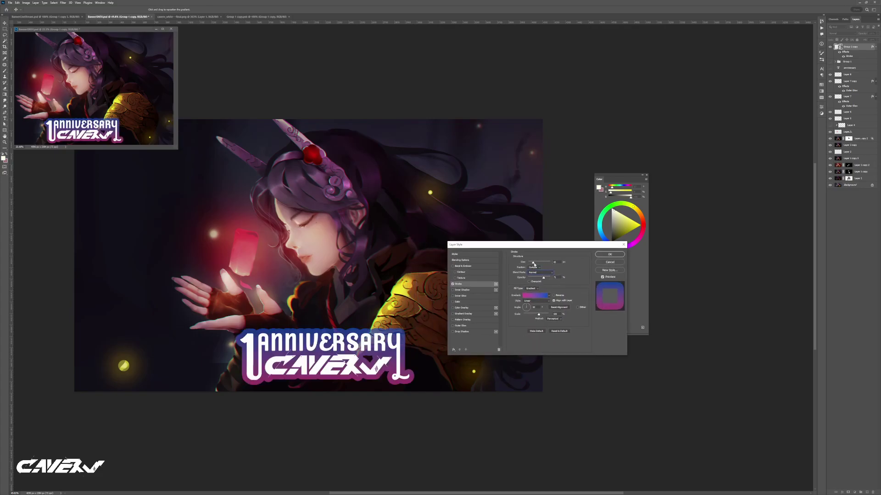
pyautogui.moveTo(543, 278); pyautogui.dragTo(535, 278)
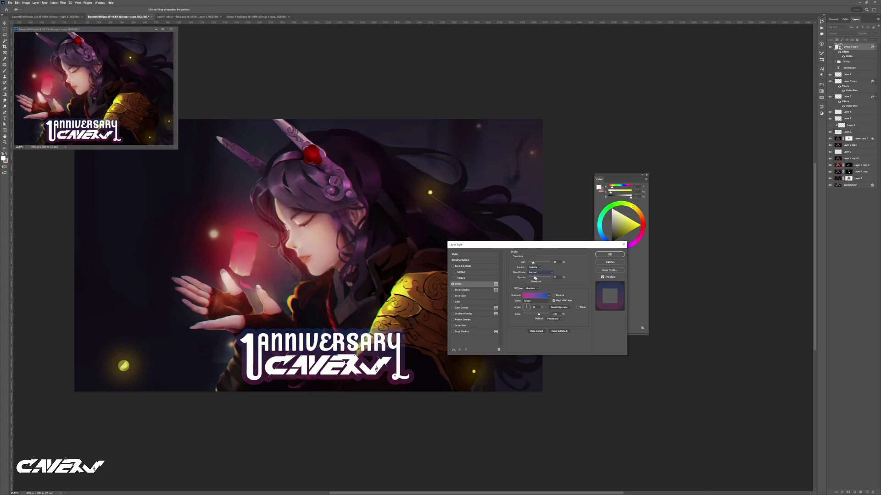
pyautogui.click(605, 255)
# Reopen the title's Stroke settings and raise the stroke opacity slightly
pyautogui.moveTo(390, 312)
pyautogui.mouseDown()
pyautogui.moveTo(315, 312)
pyautogui.moveTo(386, 312)
pyautogui.mouseUp()
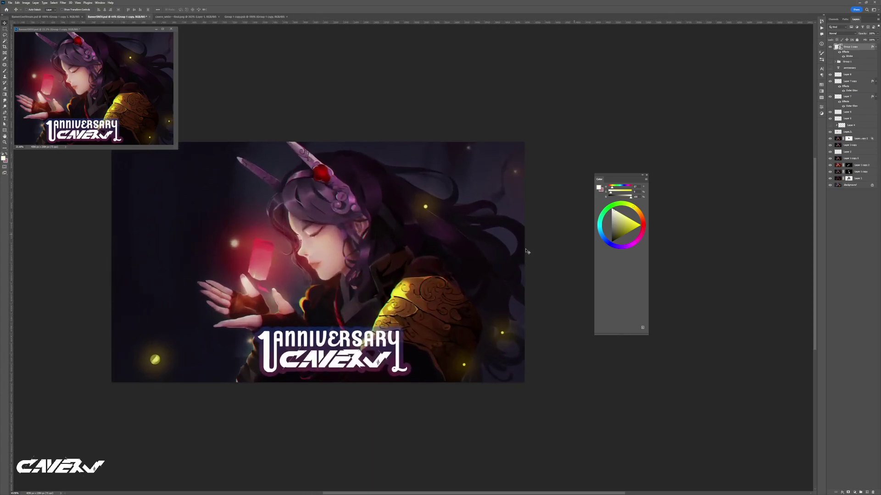
pyautogui.rightClick(473, 261)
pyautogui.click(504, 264)
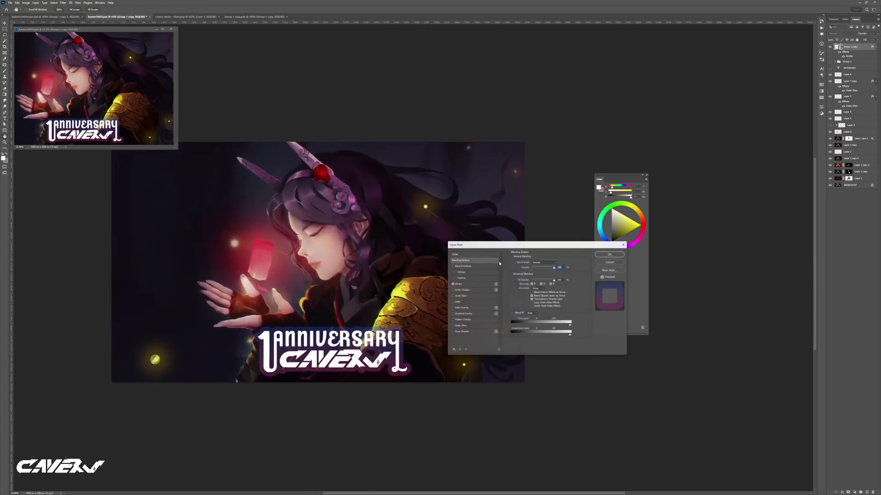
pyautogui.click(468, 283)
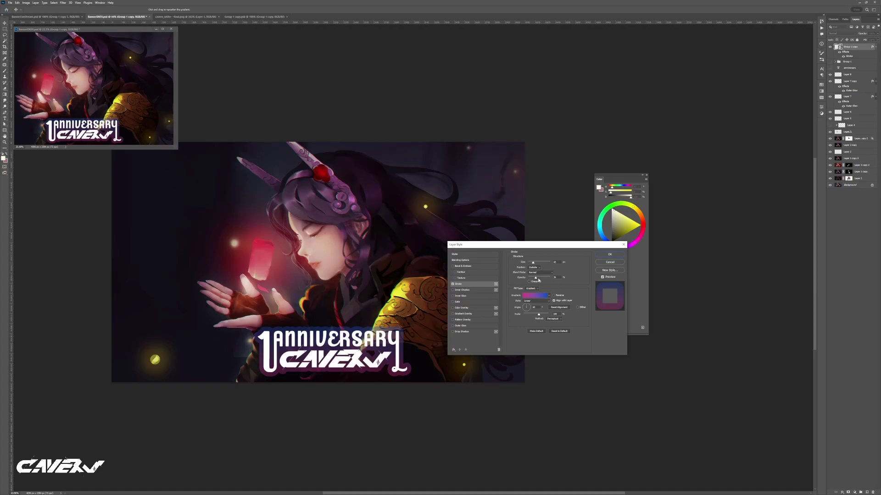
pyautogui.moveTo(537, 280); pyautogui.dragTo(539, 280)
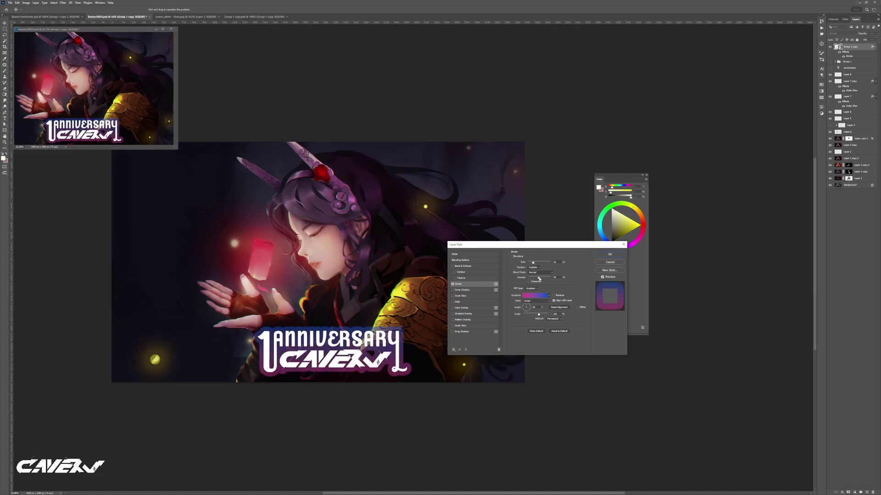
# Replace the title stroke's gradient with the orange-to-pink-to-blue preset from the Purples group
pyautogui.click(535, 296)
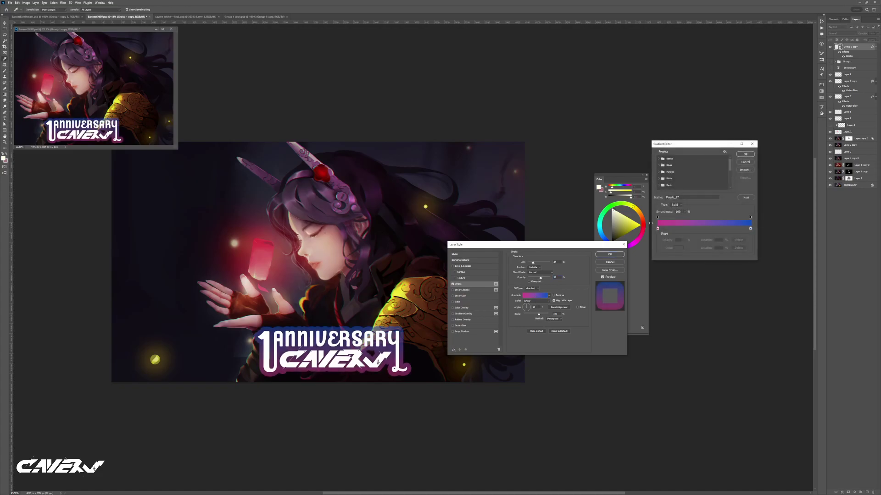
pyautogui.click(660, 172)
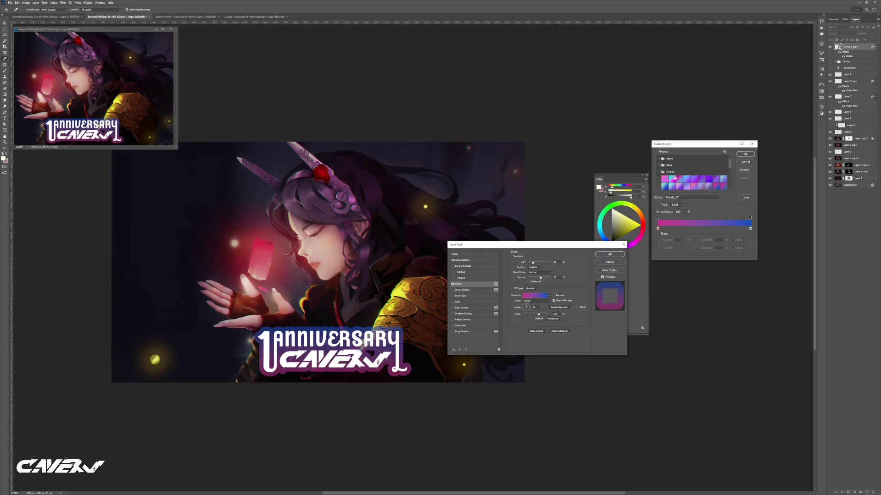
pyautogui.click(664, 187)
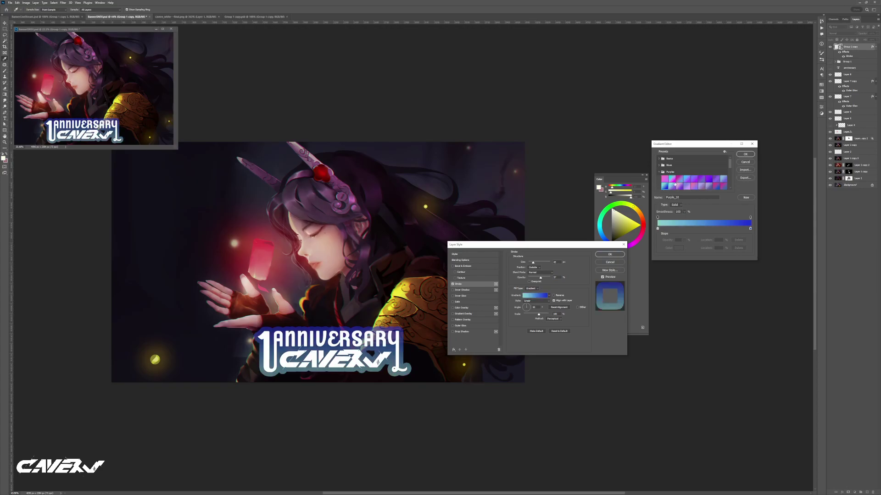
pyautogui.scroll(-3, 672, 169)
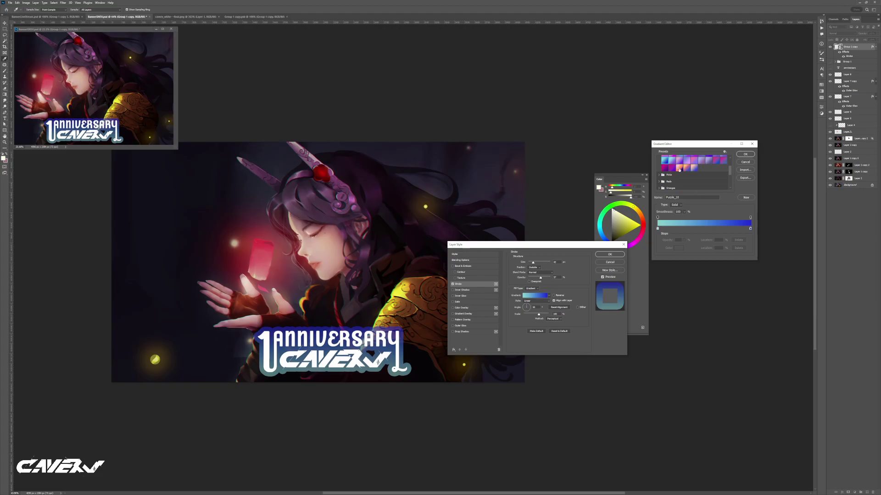
pyautogui.click(685, 169)
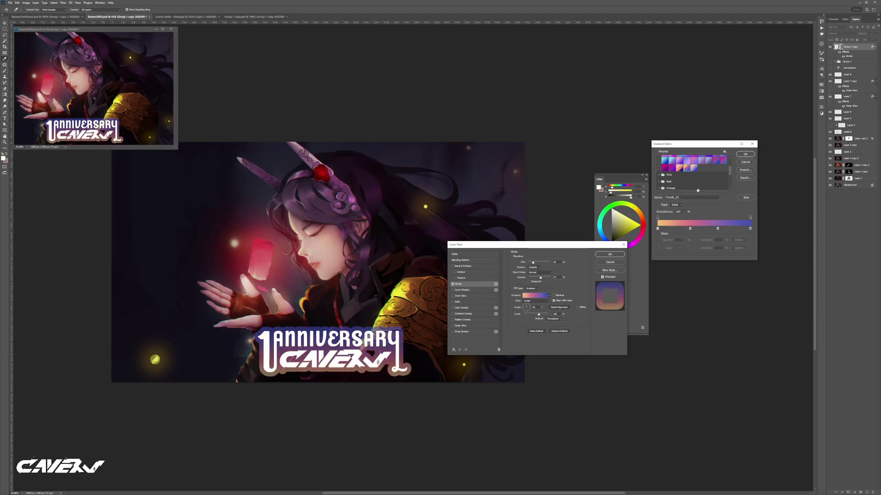
pyautogui.click(745, 154)
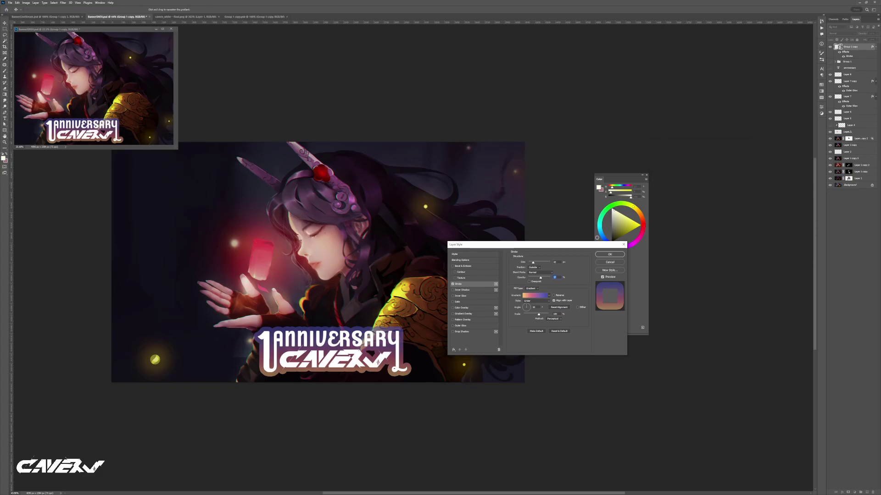
# Try the Overlay blend mode on the title's gradient stroke
pyautogui.click(542, 273)
pyautogui.click(540, 273)
pyautogui.click(539, 274)
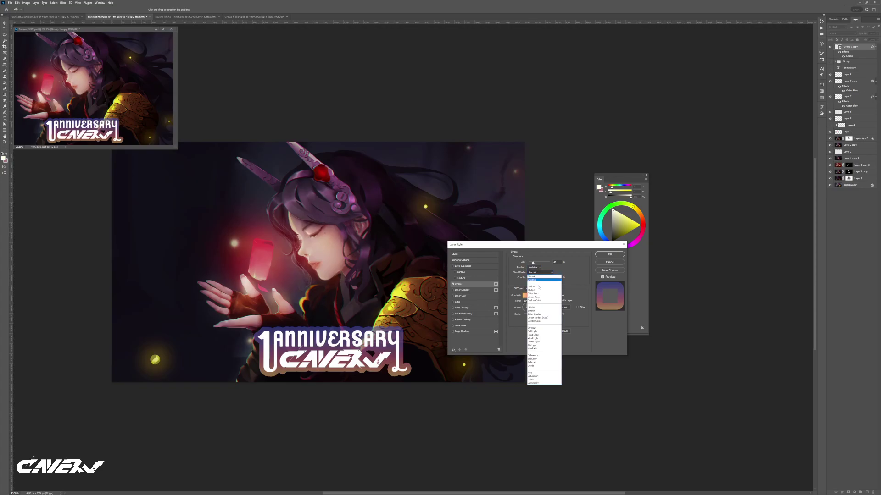
pyautogui.click(540, 329)
# Try the Color Dodge blend mode with a higher opacity on the title's gradient stroke, and return the mode to Normal
pyautogui.click(540, 273)
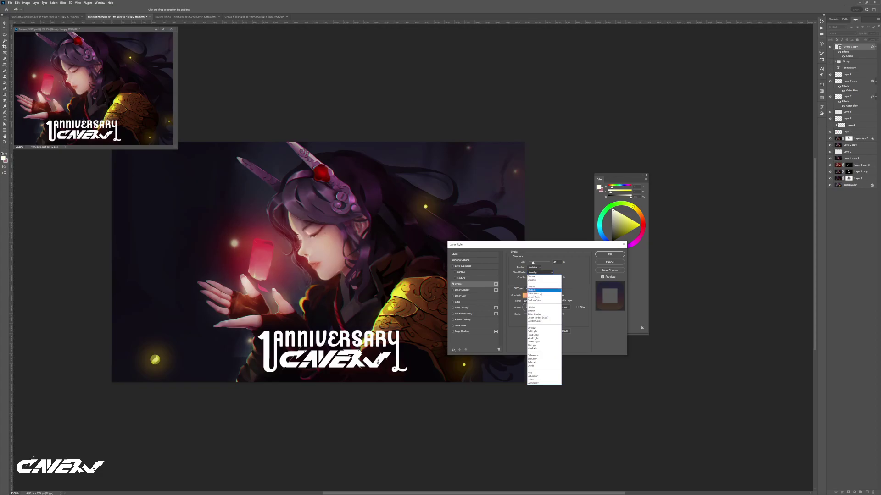
pyautogui.click(542, 315)
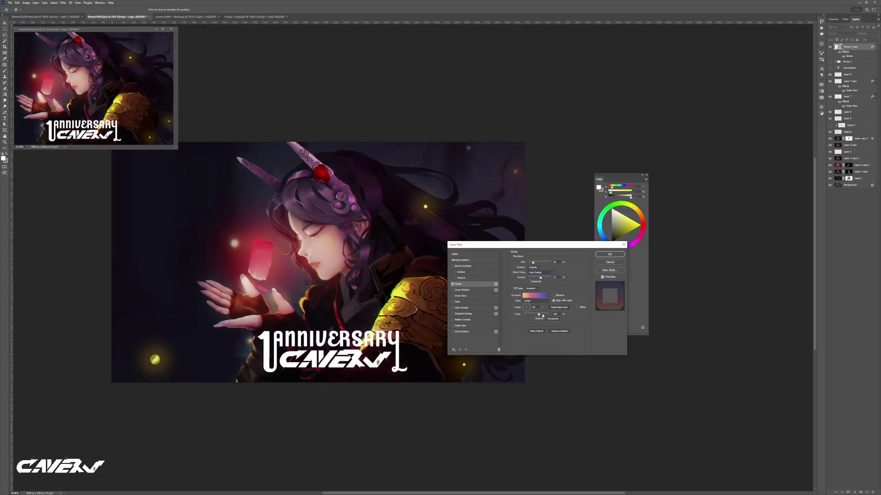
pyautogui.moveTo(541, 278); pyautogui.dragTo(545, 281)
pyautogui.click(538, 272)
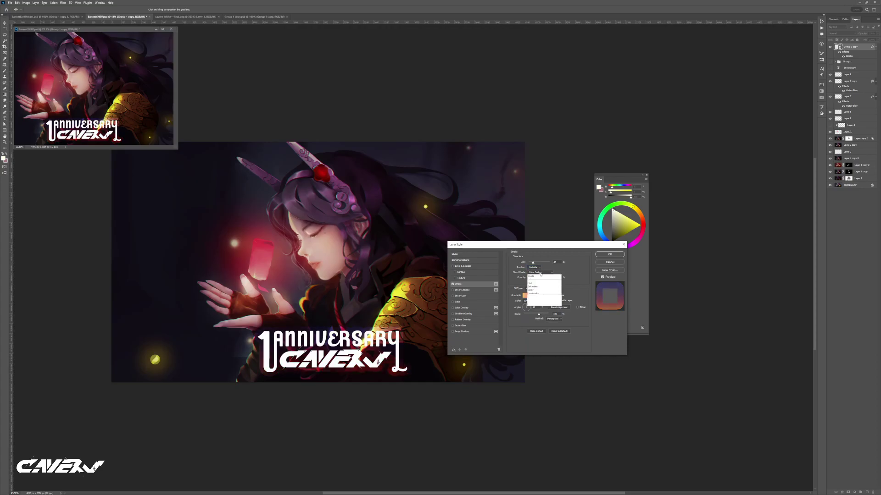
pyautogui.click(537, 277)
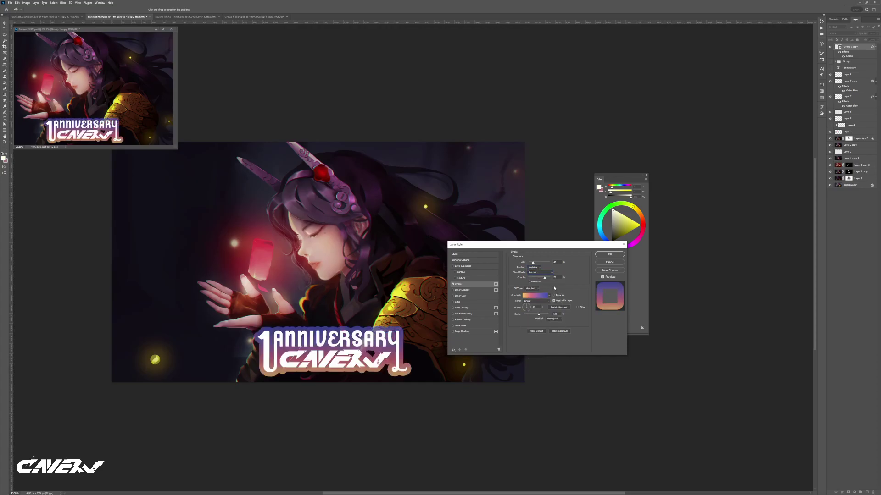
pyautogui.moveTo(545, 278)
pyautogui.mouseDown()
pyautogui.moveTo(531, 278)
pyautogui.moveTo(544, 277)
pyautogui.mouseUp()
# Try the Soft Light blend mode on the title's gradient stroke at full opacity
pyautogui.click(536, 271)
pyautogui.click(539, 272)
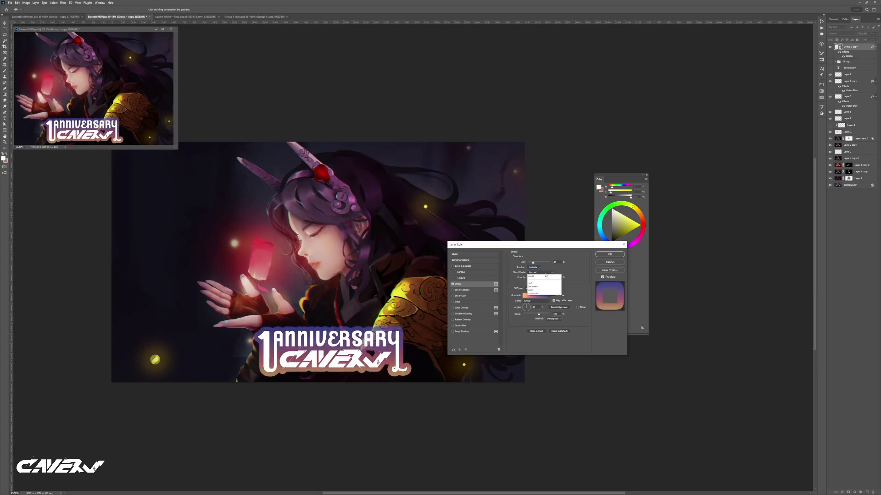
pyautogui.click(539, 332)
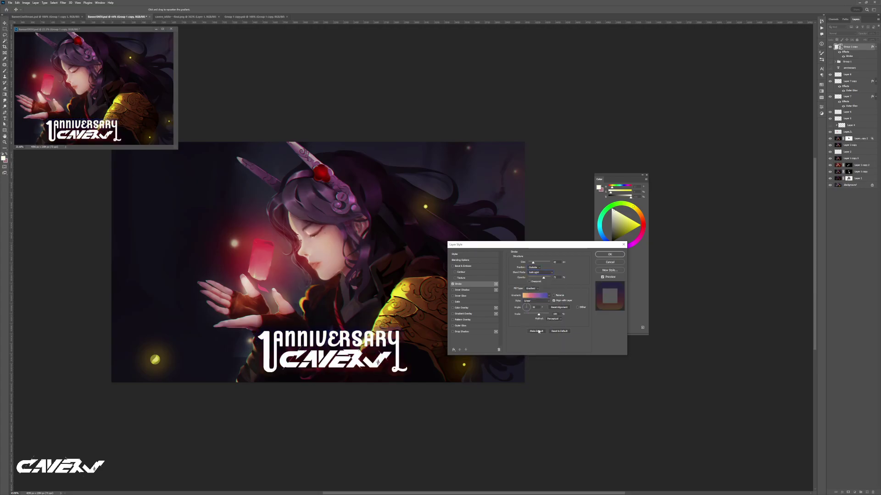
pyautogui.moveTo(544, 279); pyautogui.dragTo(563, 277)
# Set the title stroke's blend mode to Difference, lower its opacity moderately, and apply the layer style
pyautogui.click(541, 272)
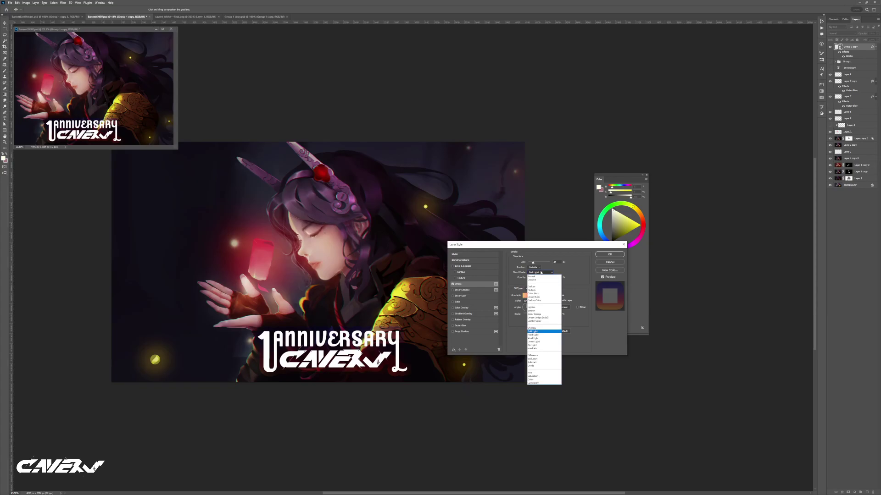
pyautogui.click(538, 356)
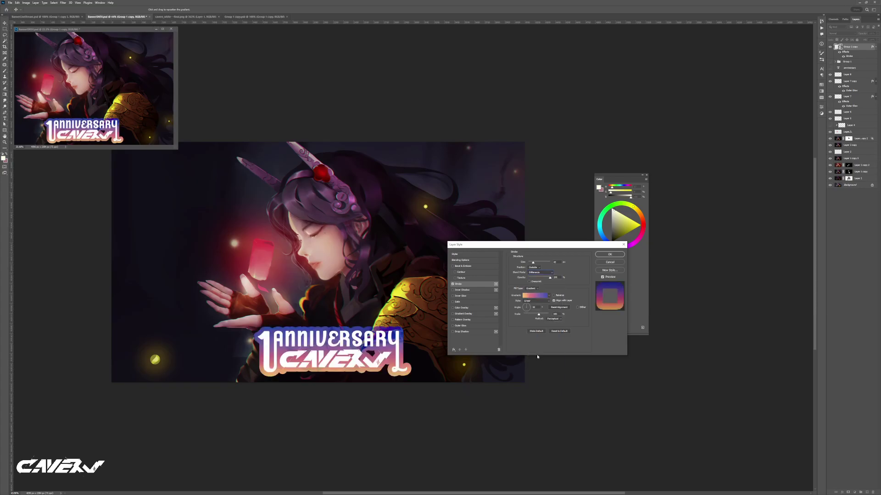
pyautogui.moveTo(549, 279)
pyautogui.mouseDown()
pyautogui.moveTo(534, 279)
pyautogui.moveTo(544, 282)
pyautogui.mouseUp()
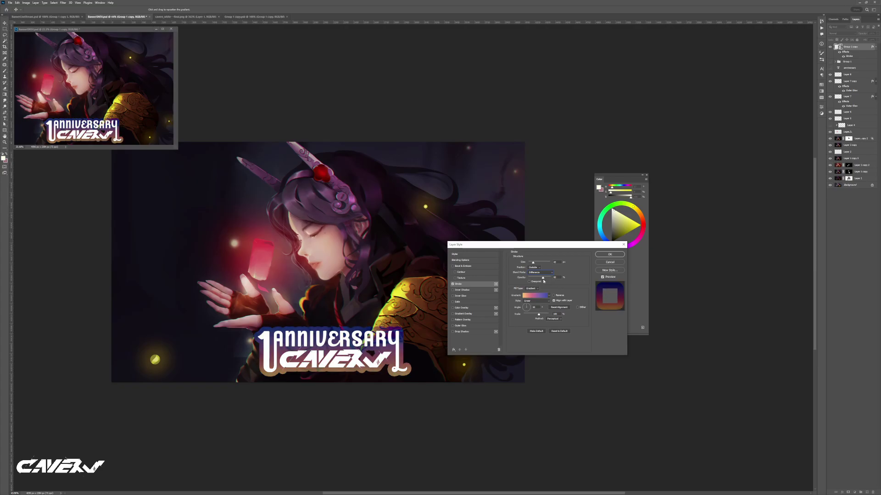
pyautogui.click(608, 262)
pyautogui.scroll(-6, 380, 301)
pyautogui.scroll(5, 380, 301)
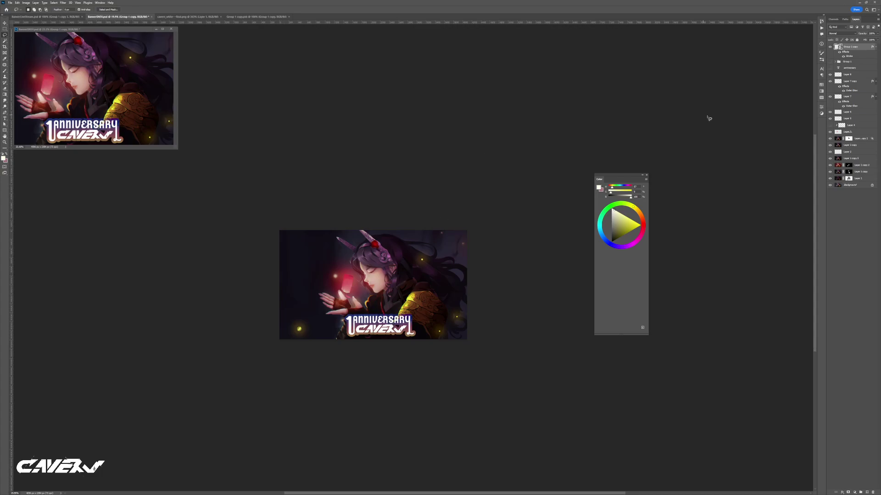
# Convert the locked Background into a regular layer, keeping the suggested name
pyautogui.click(847, 76)
pyautogui.keyDown('shift'); pyautogui.click(850, 185); pyautogui.keyUp('shift')
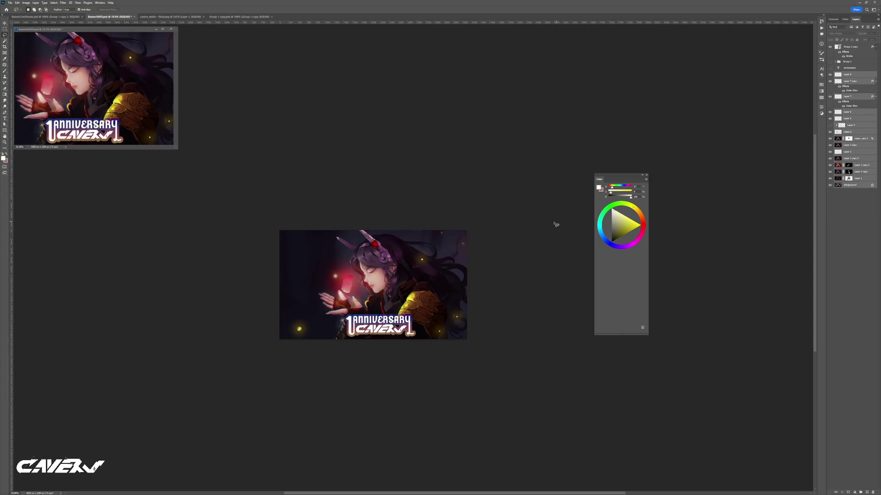
pyautogui.doubleClick(858, 188)
pyautogui.press('Return')
pyautogui.press('v')
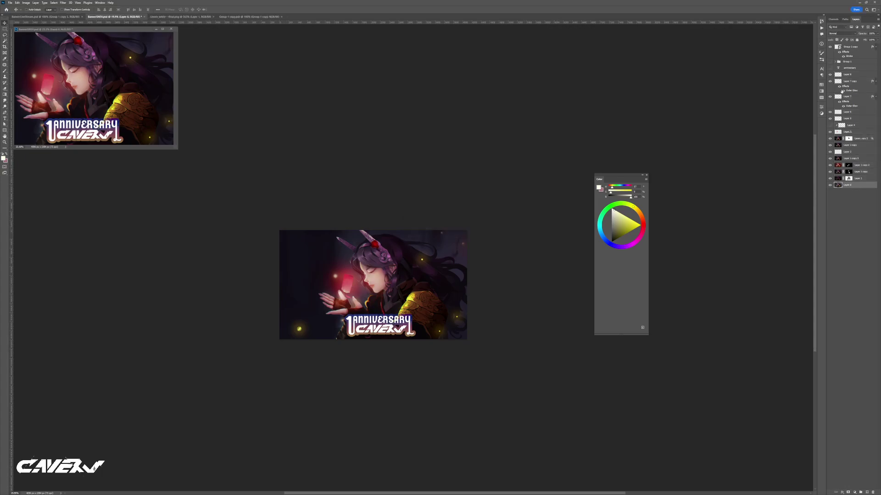
# Group all the illustration layers beneath the title, duplicate the group, and merge the duplicate into a single layer
pyautogui.keyDown('shift'); pyautogui.click(857, 76); pyautogui.keyUp('shift')
pyautogui.hotkey('ctrl', 'g')
pyautogui.hotkey('ctrl', 'j')
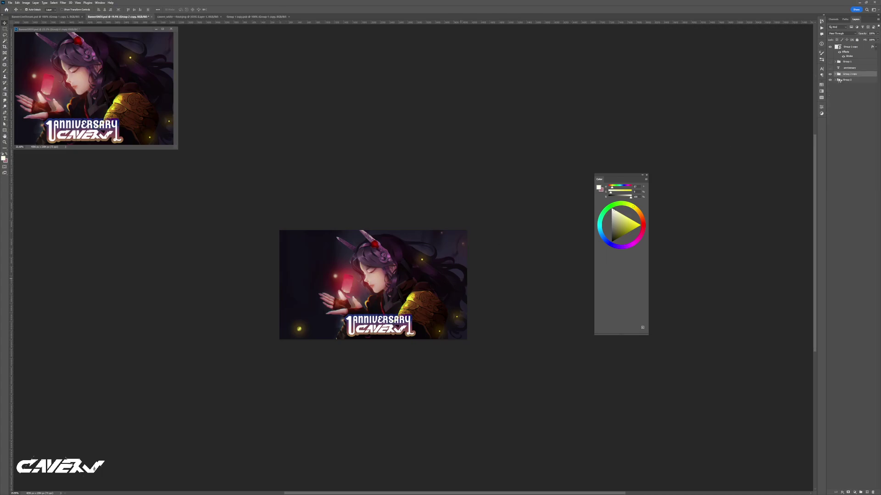
pyautogui.hotkey('ctrl', 'e')
# Start a Curves adjustment on the merged illustration, anchoring the shadows and lifting the highlights slightly on the RGB curve
pyautogui.hotkey('ctrl', 'm')
pyautogui.moveTo(438, 208); pyautogui.dragTo(580, 115)
pyautogui.scroll(4, 358, 181)
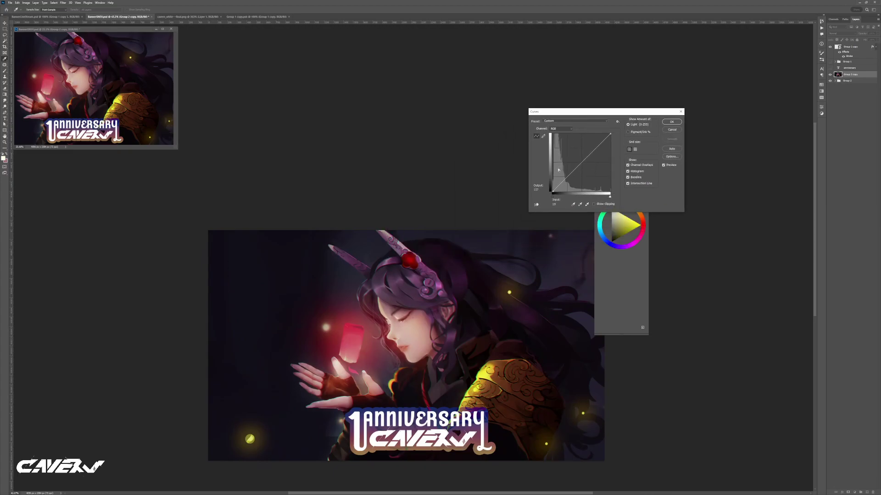
pyautogui.click(562, 182)
pyautogui.moveTo(588, 155); pyautogui.dragTo(587, 154)
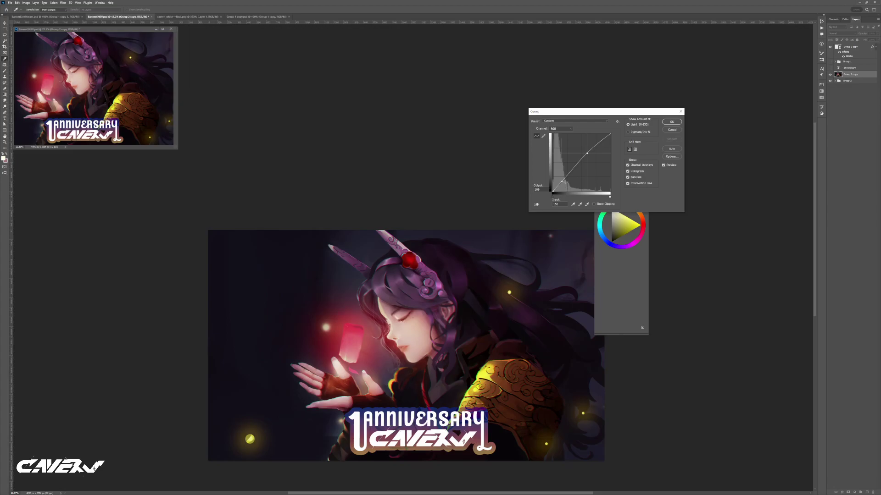
pyautogui.moveTo(563, 181); pyautogui.dragTo(563, 181)
# Anchor the middle of the Green channel curve and raise its highlights slightly
pyautogui.hotkey('alt', '4')
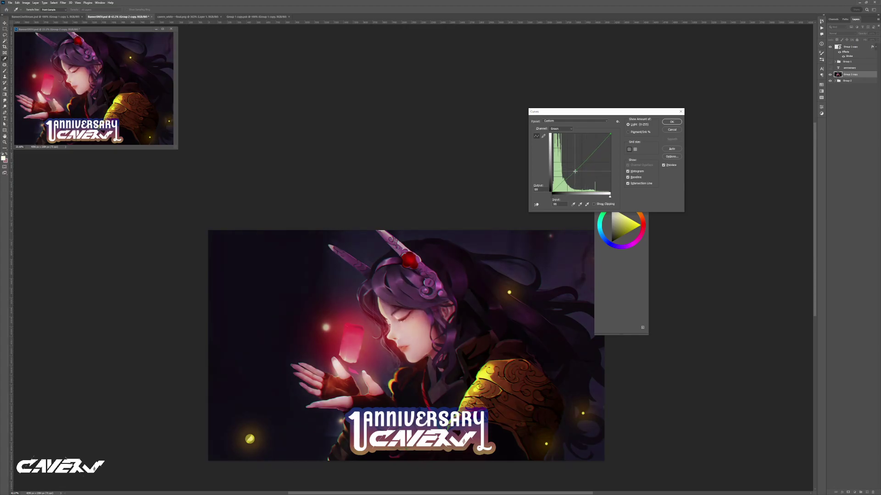
pyautogui.click(575, 171)
pyautogui.moveTo(595, 148); pyautogui.dragTo(595, 145)
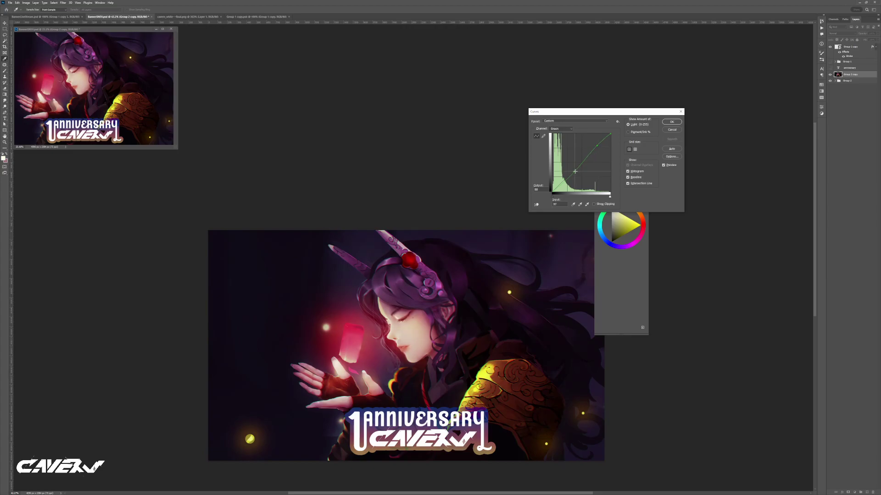
pyautogui.hotkey('alt', '2')
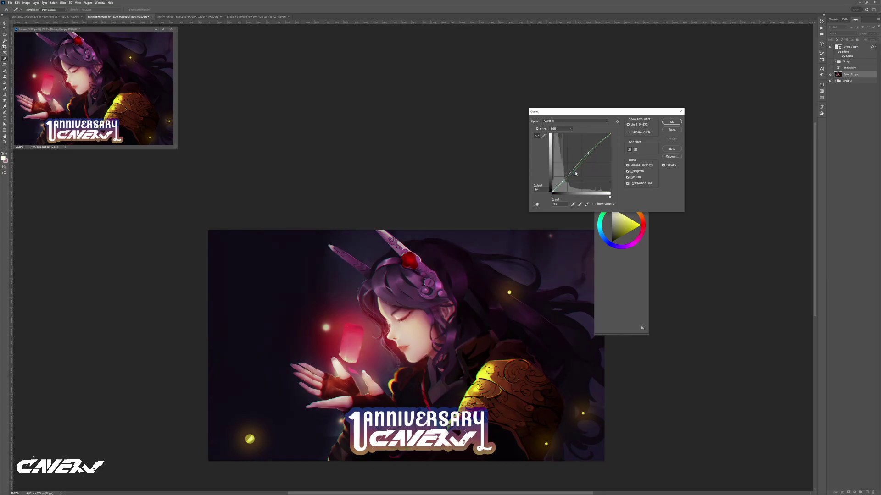
# Lower the highlight end of the Blue channel curve slightly and adjust its midtones
pyautogui.hotkey('alt', '3')
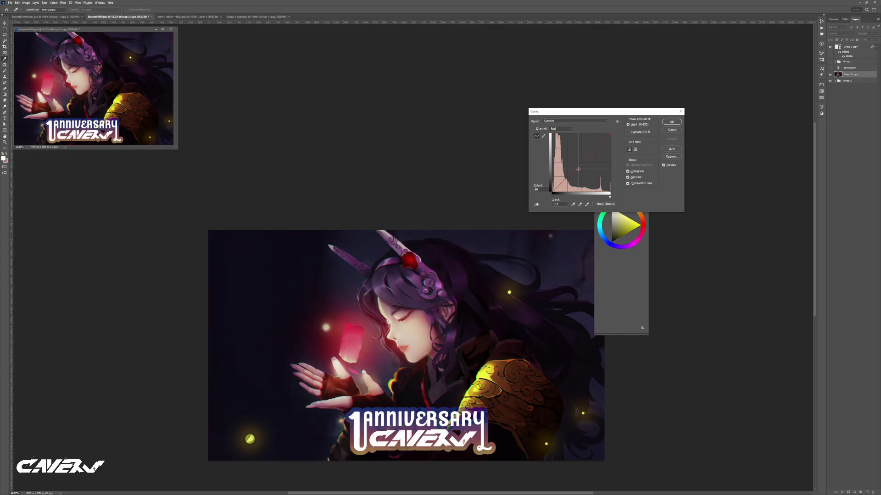
pyautogui.hotkey('alt', '5')
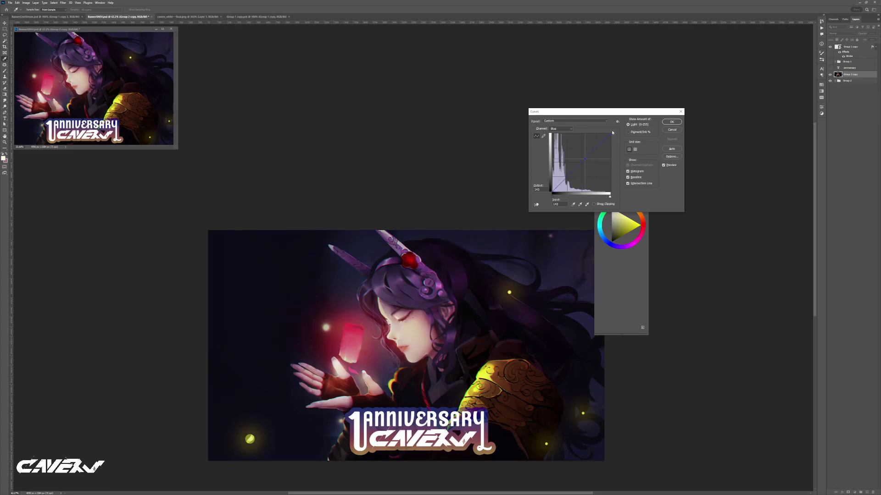
pyautogui.moveTo(609, 134); pyautogui.dragTo(615, 140)
pyautogui.moveTo(552, 192); pyautogui.dragTo(553, 194)
pyautogui.click(583, 163)
# Fine-tune the midtones and highlights of the Red channel curve and apply the Curves adjustment
pyautogui.hotkey('alt', '3')
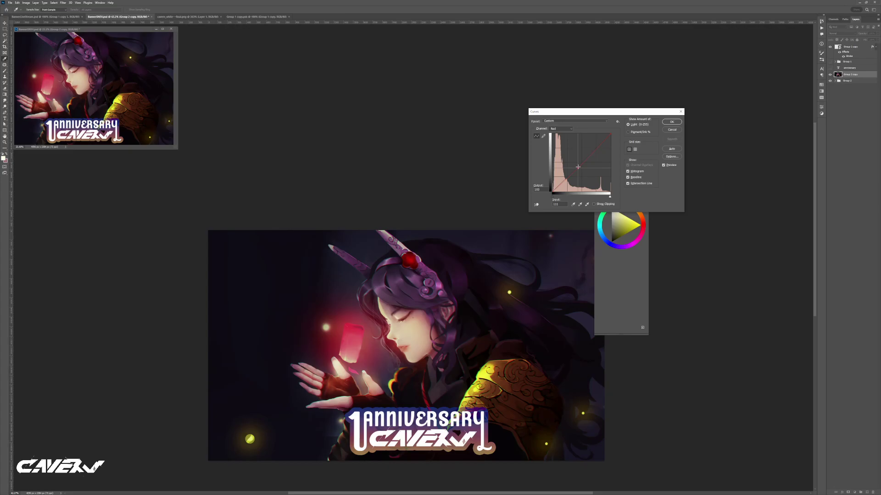
pyautogui.moveTo(433, 251); pyautogui.dragTo(386, 255)
pyautogui.moveTo(576, 171); pyautogui.dragTo(595, 153)
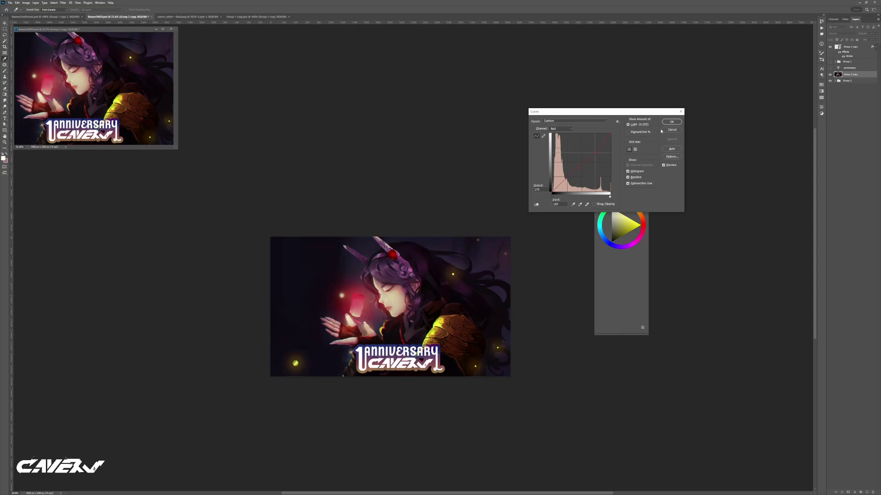
pyautogui.click(672, 122)
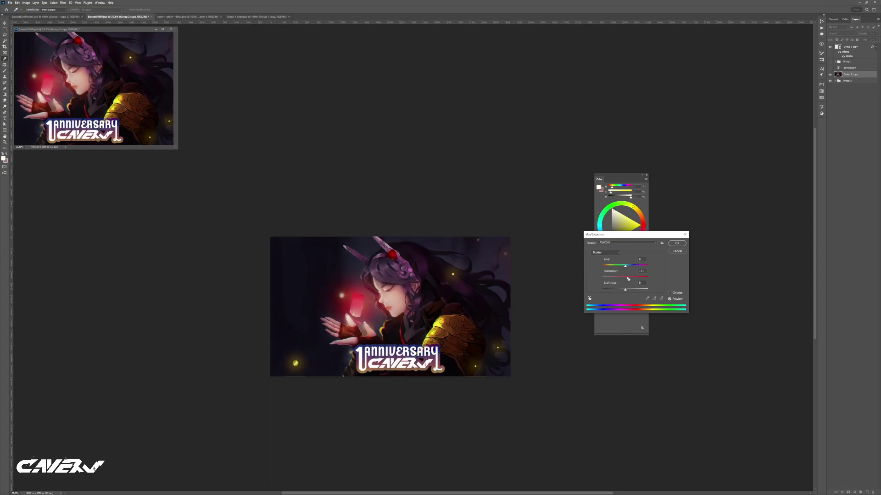
# Raise the merged illustration's saturation slightly with a Hue/Saturation adjustment
pyautogui.click(677, 243)
pyautogui.moveTo(390, 310)
pyautogui.mouseDown()
pyautogui.moveTo(383, 315)
pyautogui.moveTo(433, 315)
pyautogui.moveTo(375, 320)
pyautogui.mouseUp()
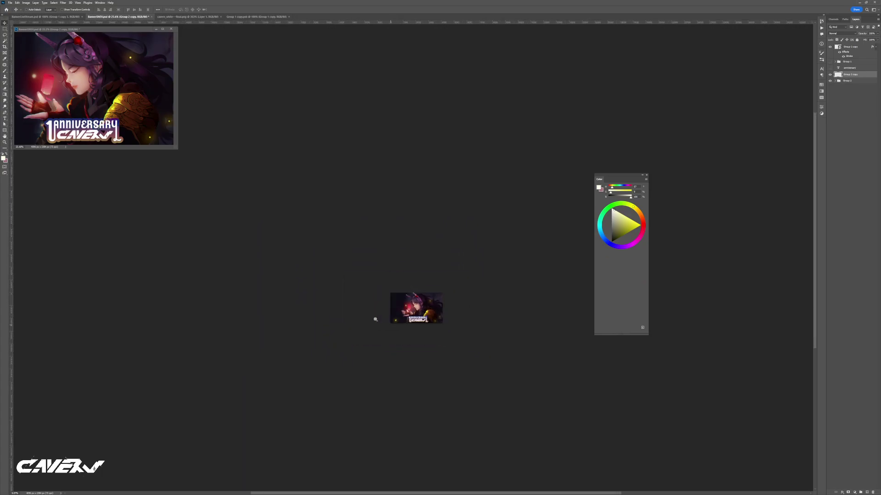
pyautogui.scroll(6, 375, 319)
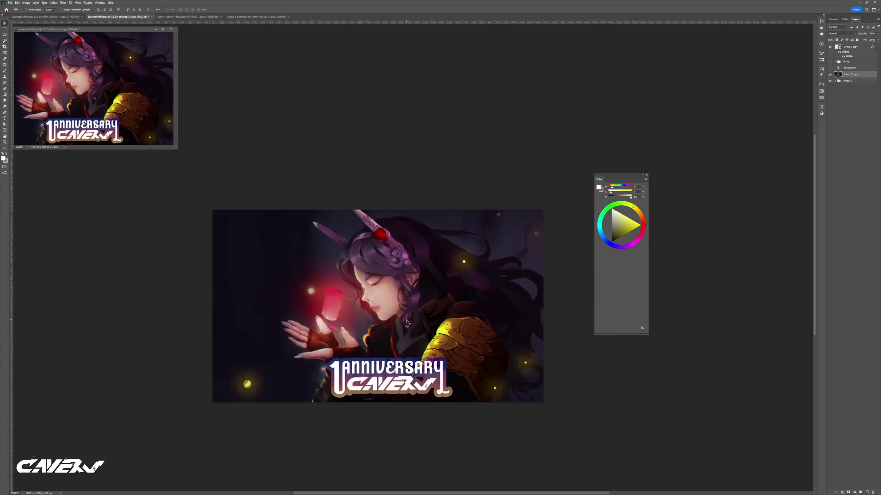
# Save the banner document
pyautogui.scroll(-3, 369, 323)
pyautogui.hotkey('ctrl', 's')
pyautogui.scroll(-3, 370, 323)
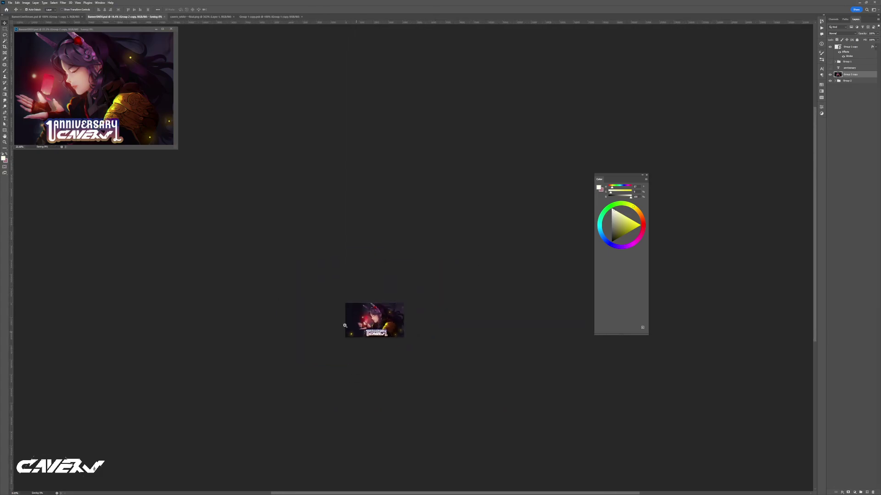
pyautogui.scroll(4, 363, 331)
pyautogui.scroll(1, 362, 331)
pyautogui.scroll(-3, 363, 333)
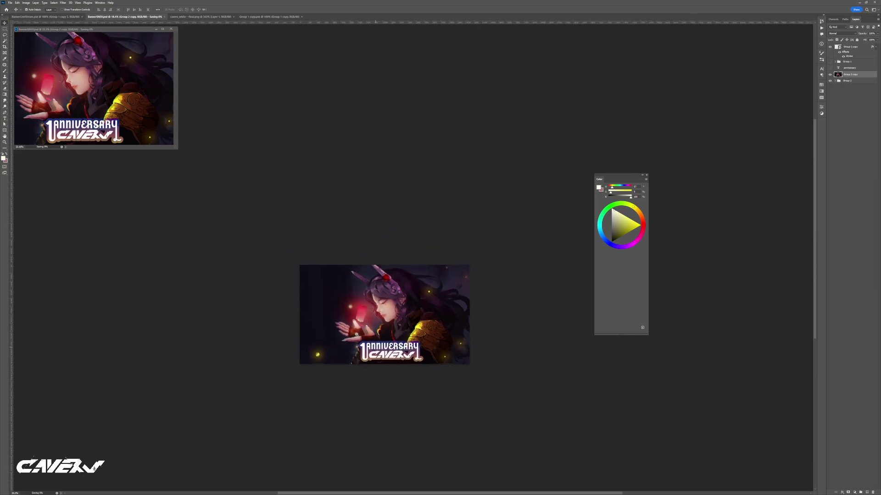
pyautogui.scroll(2, 363, 335)
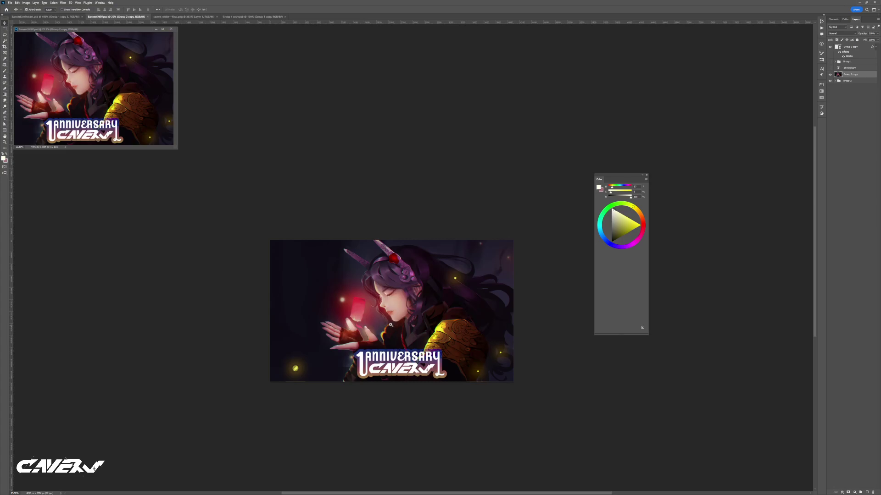
pyautogui.scroll(-3, 364, 339)
pyautogui.scroll(4, 388, 323)
pyautogui.scroll(1, 388, 323)
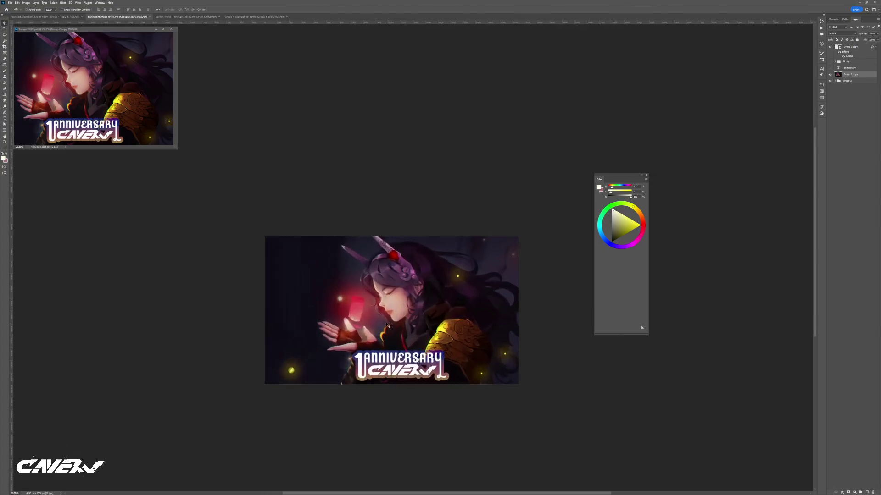